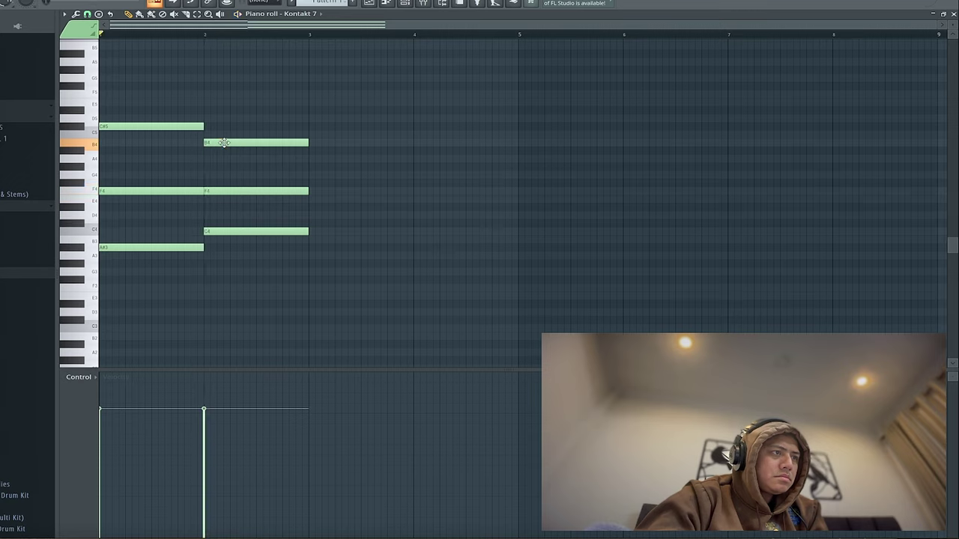
# - Raise the top note of bar 2 to C5 and duplicate the two-bar chords into bars 3 and 4
pyautogui.moveTo(225, 145); pyautogui.dragTo(224, 133)
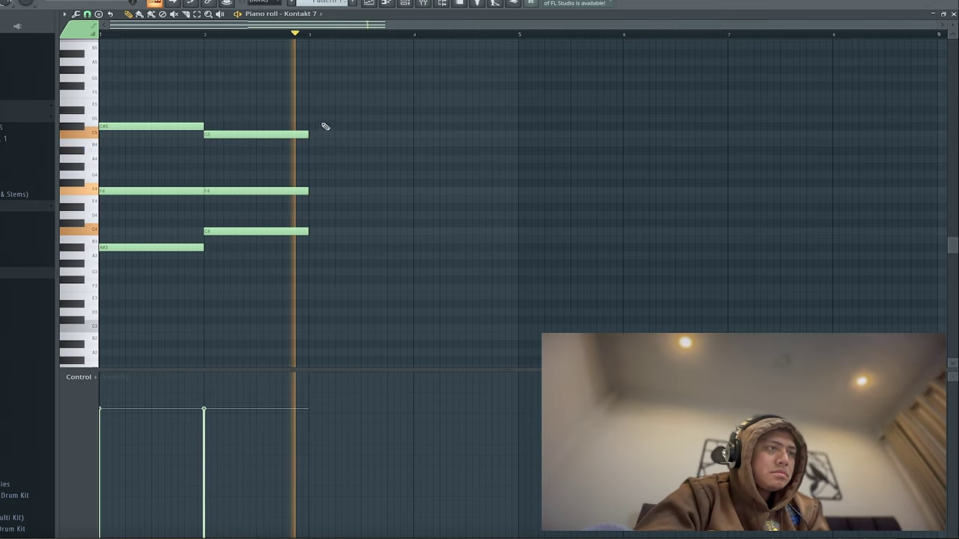
pyautogui.hotkey('ctrl', 'b')
# - Add one-beat notes C#5 on beat 1 and F4 on beat 2 of bar 1, auditioning each
pyautogui.click(105, 53)
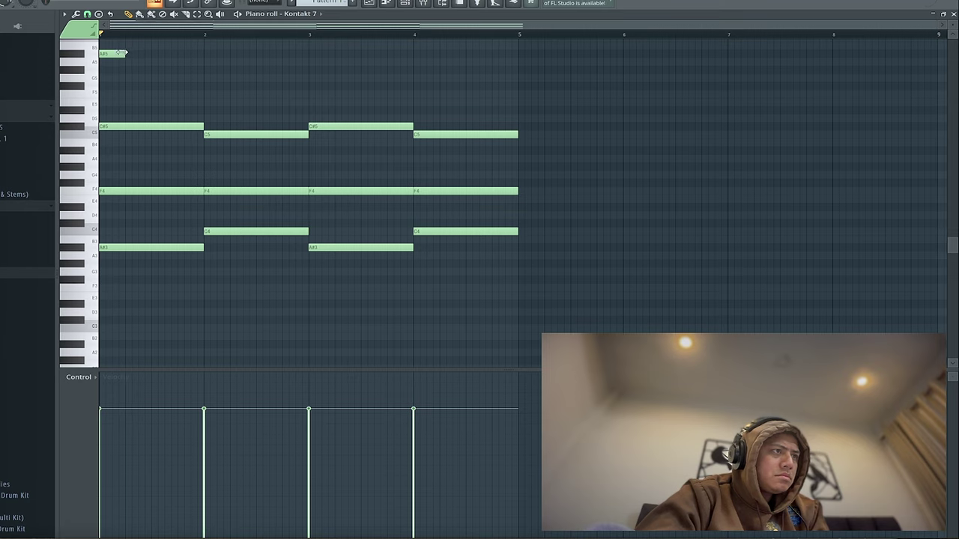
pyautogui.moveTo(111, 53); pyautogui.dragTo(104, 130)
pyautogui.press('space')
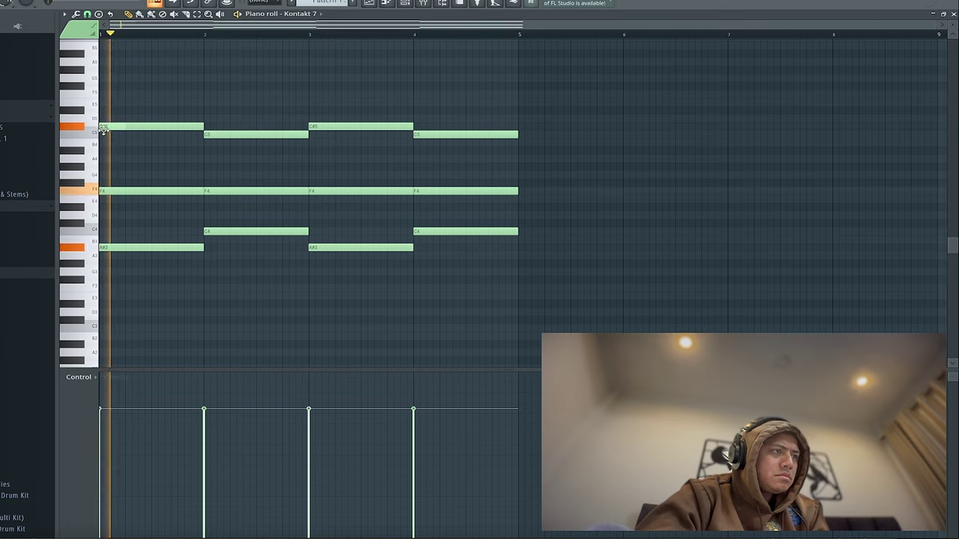
pyautogui.press('space')
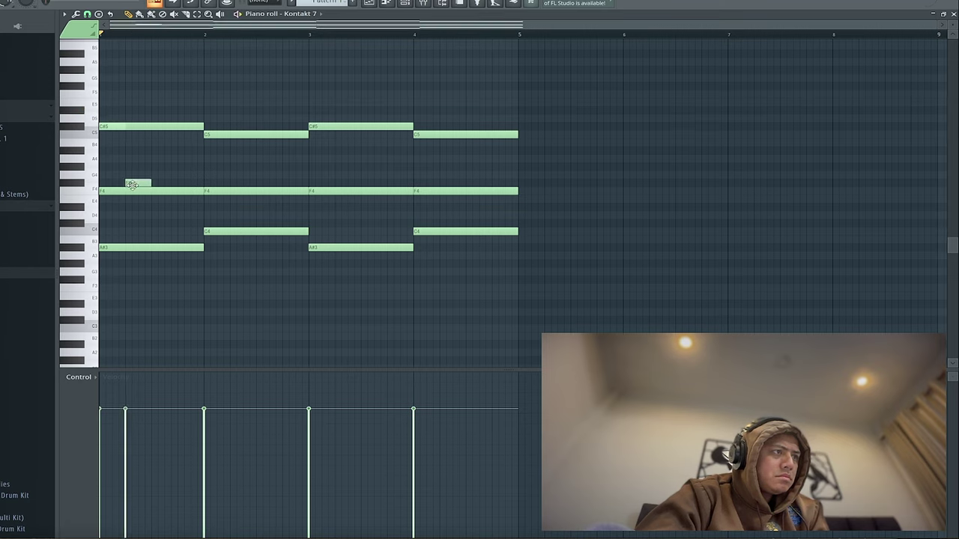
pyautogui.press('space')
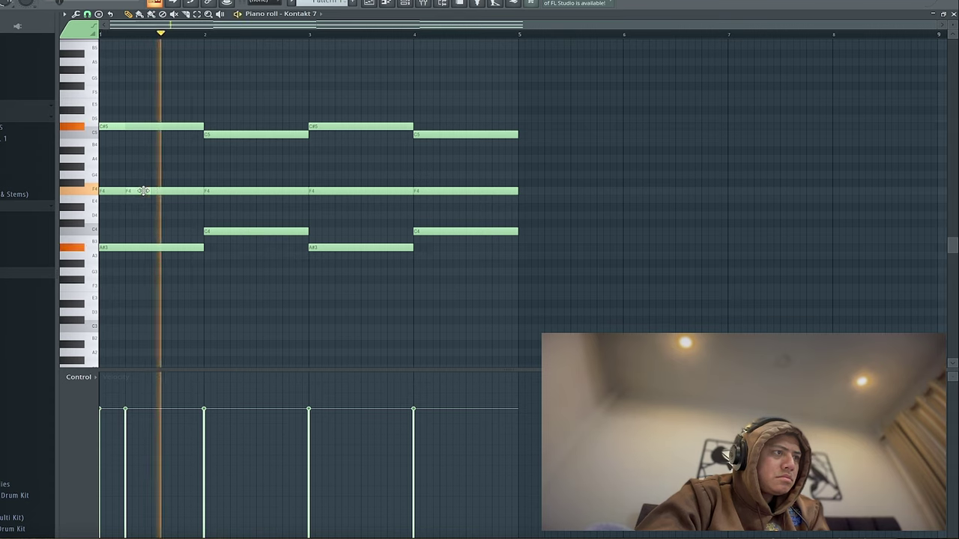
pyautogui.press('space')
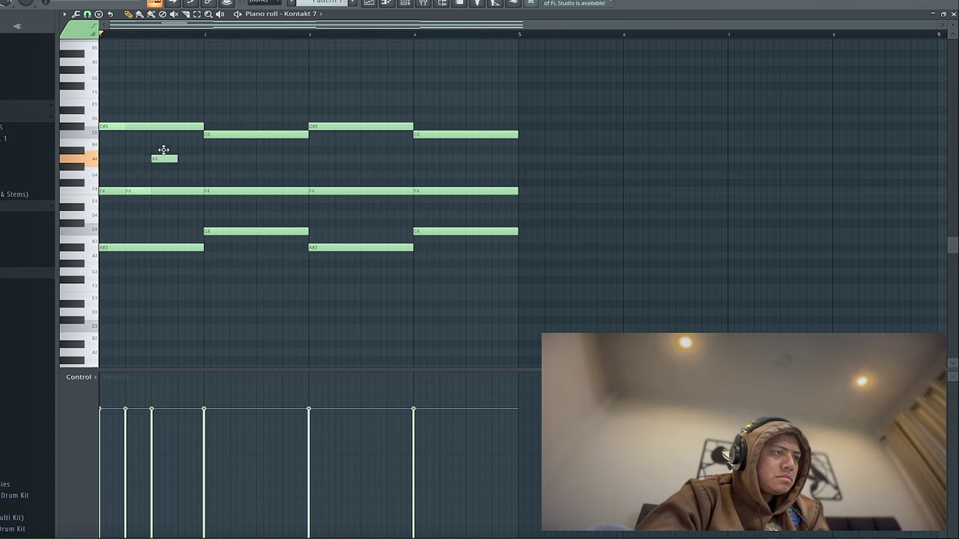
# - Audition A#4 and B4 for the one-beat note on beat 3 of bar 1, and settle it on C5
pyautogui.press('space')
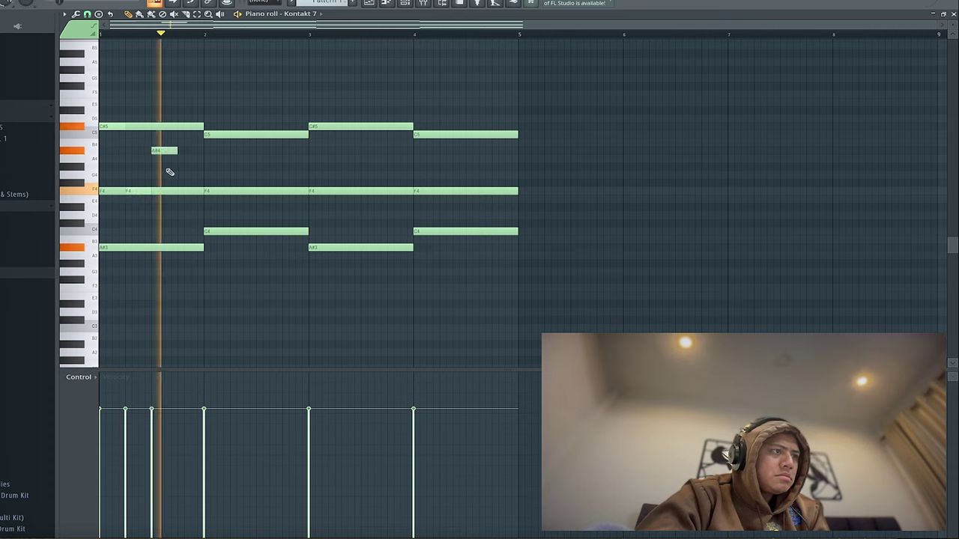
pyautogui.press('space')
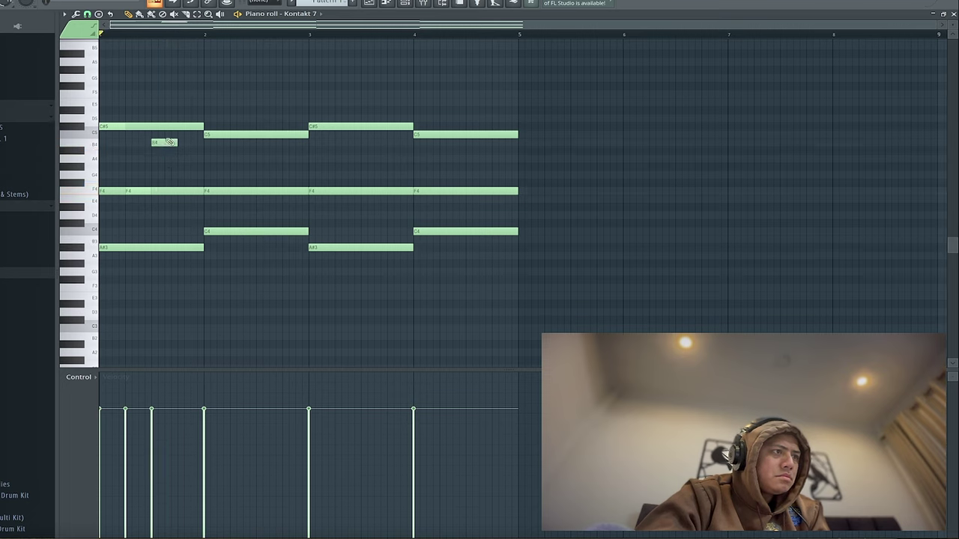
pyautogui.press('space')
pyautogui.press('space')
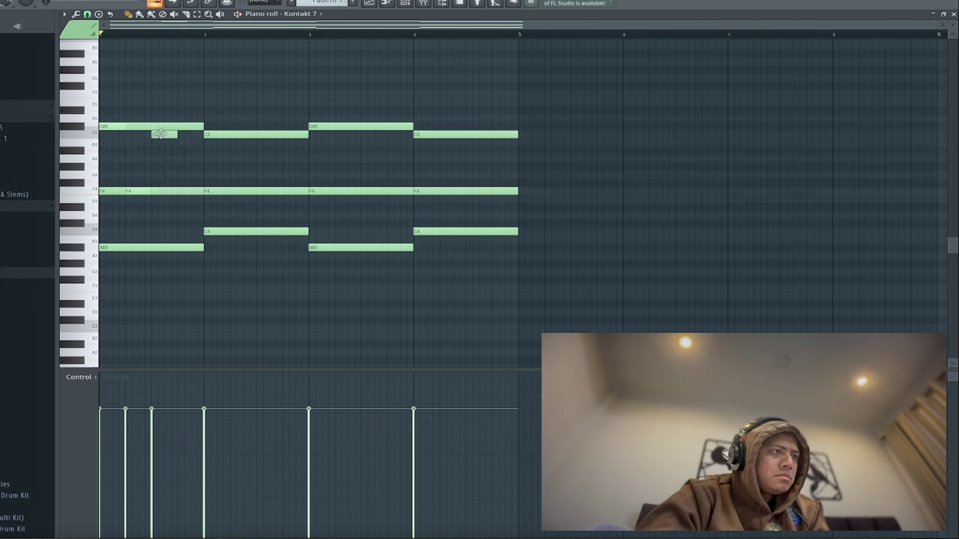
pyautogui.press('space')
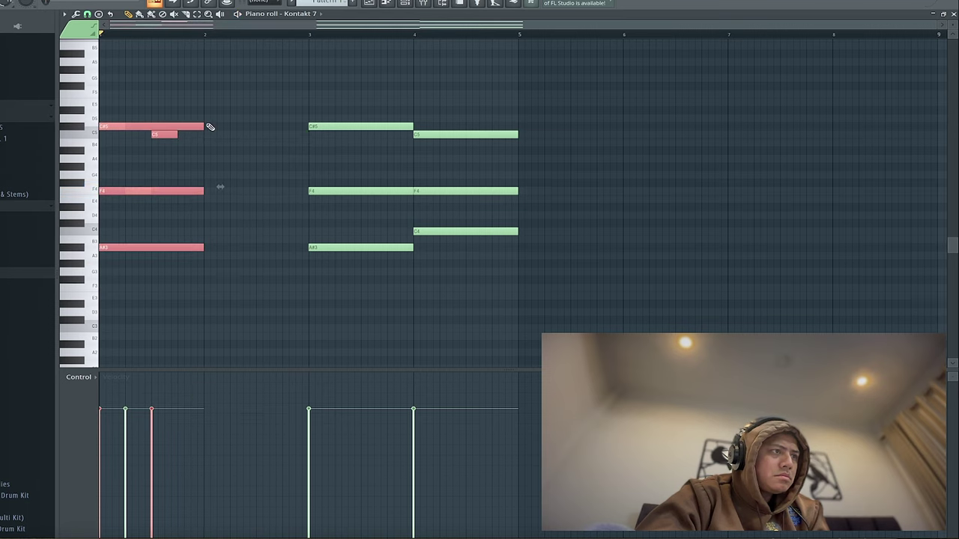
# - Fill bar 2 with a copy of bar 1's notes and extend the C5 notes to the end of both bars
pyautogui.hotkey('ctrl', 'b')
pyautogui.press('space')
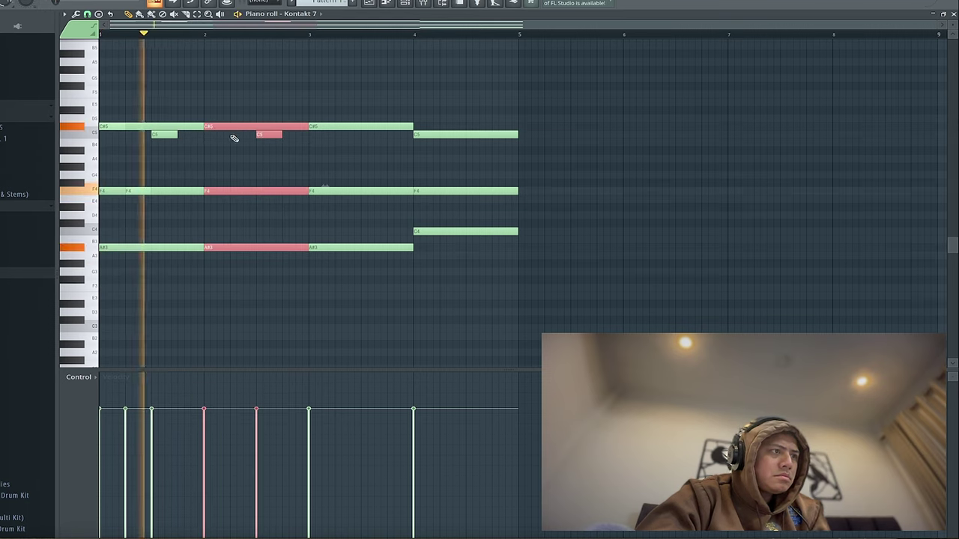
pyautogui.click(355, 160)
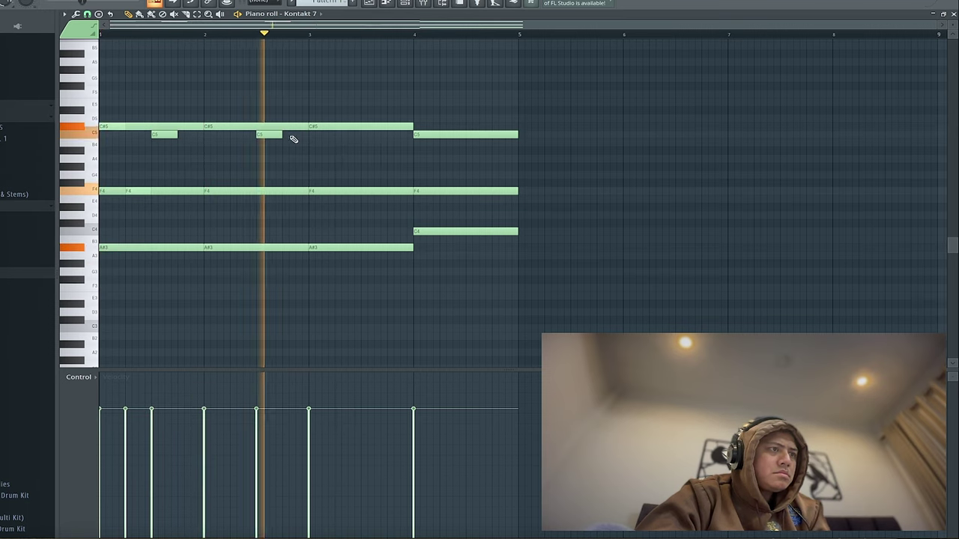
pyautogui.press('space')
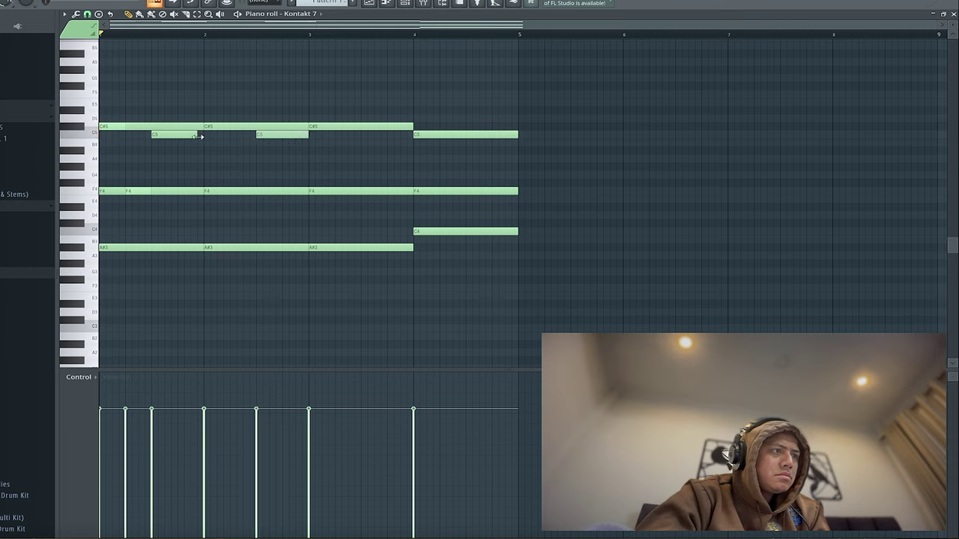
pyautogui.press('space')
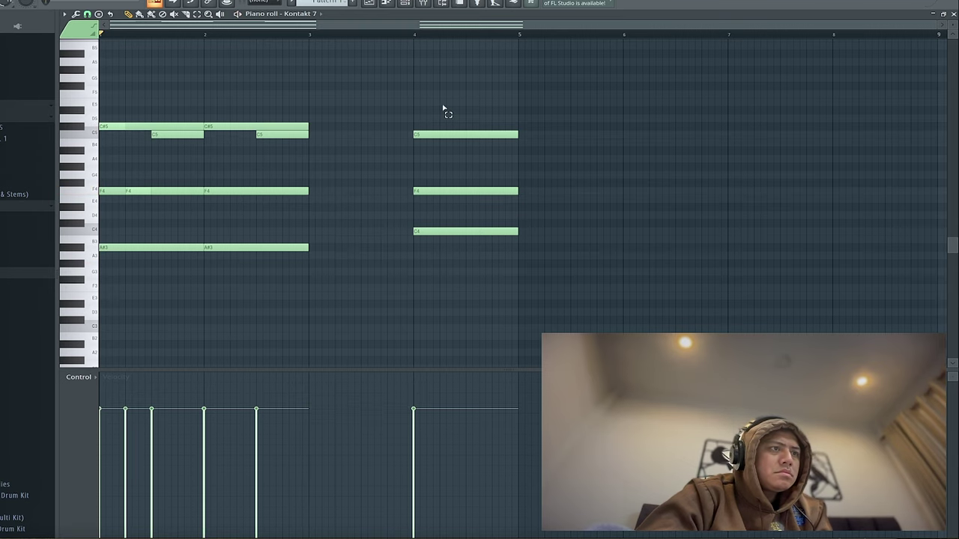
# - Try moving the bar 4 chord into bar 3 and remove the stray G#4 note after it
pyautogui.moveTo(443, 111); pyautogui.dragTo(445, 315)
pyautogui.press('space')
pyautogui.moveTo(450, 133); pyautogui.dragTo(345, 134)
pyautogui.click(460, 167)
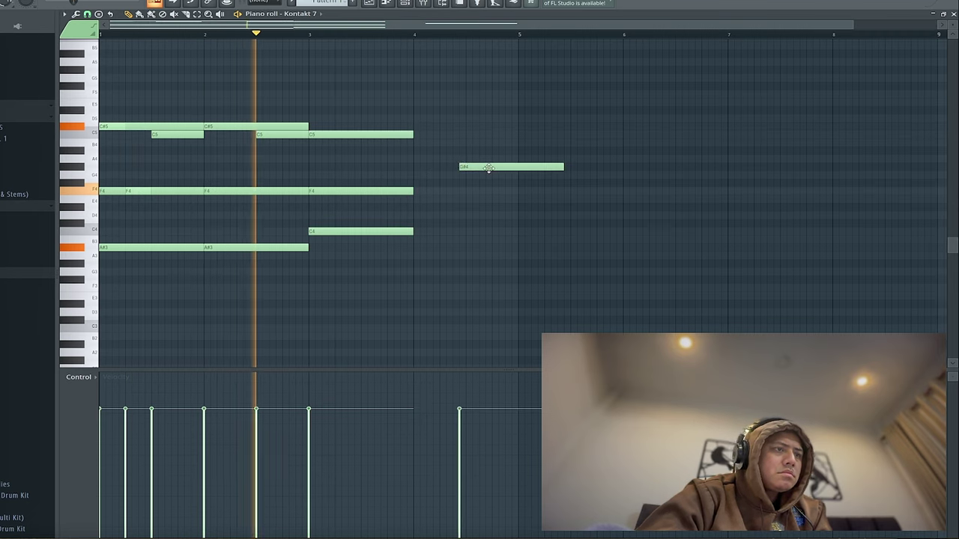
pyautogui.rightClick(489, 169)
pyautogui.press('space')
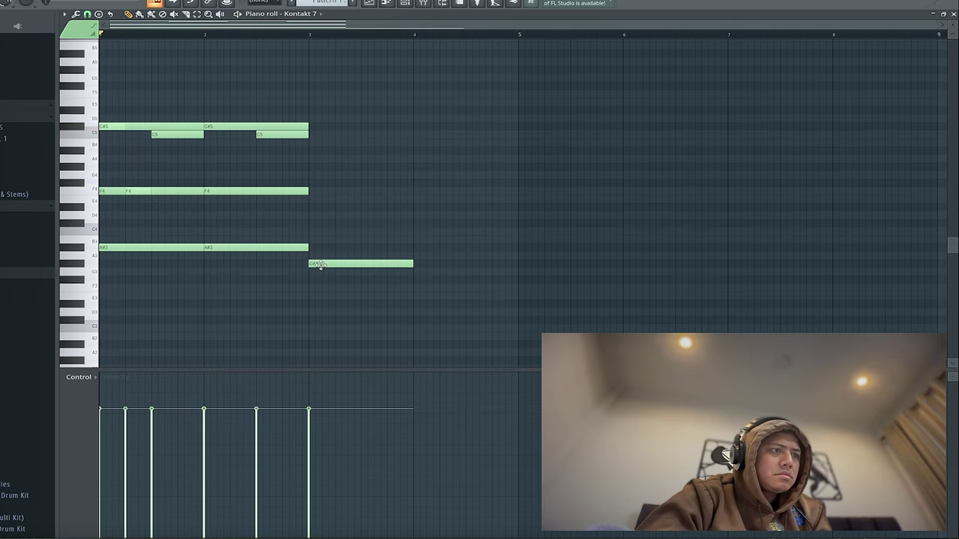
# - Lower the single bar 3 note to F3, add a one-bar C4 above it, and audition the result
pyautogui.moveTo(323, 266); pyautogui.dragTo(322, 291)
pyautogui.press('space')
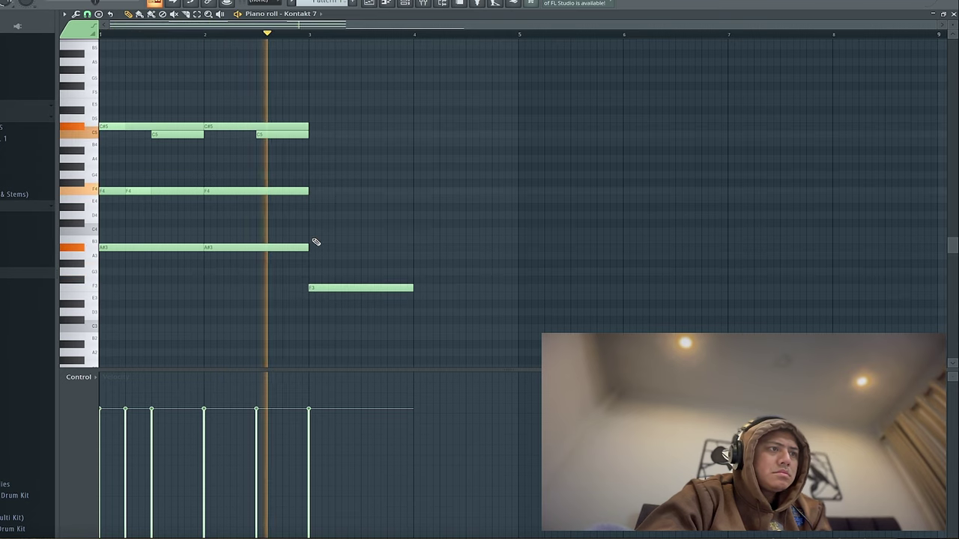
pyautogui.press('space')
pyautogui.click(318, 230)
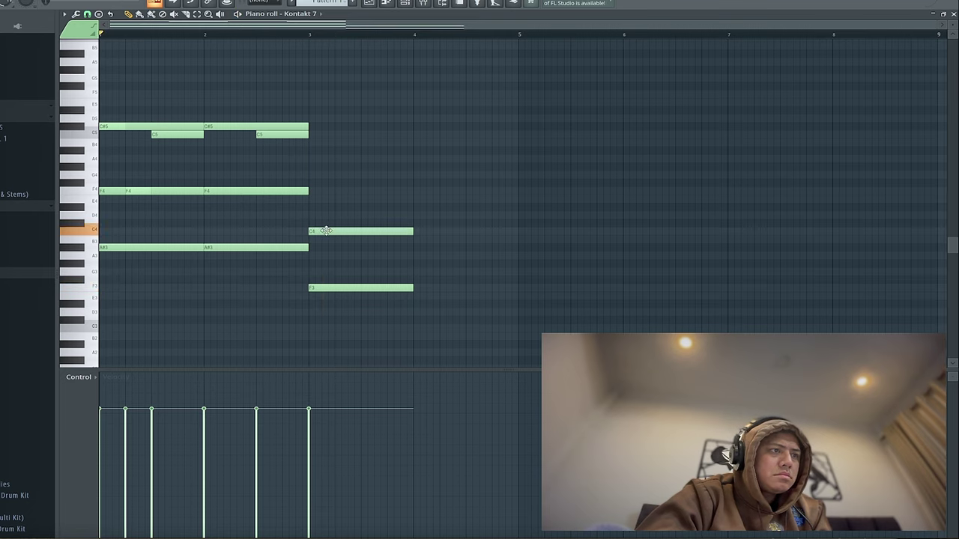
pyautogui.moveTo(326, 230)
pyautogui.mouseDown()
pyautogui.moveTo(325, 247)
pyautogui.moveTo(325, 224)
pyautogui.mouseUp()
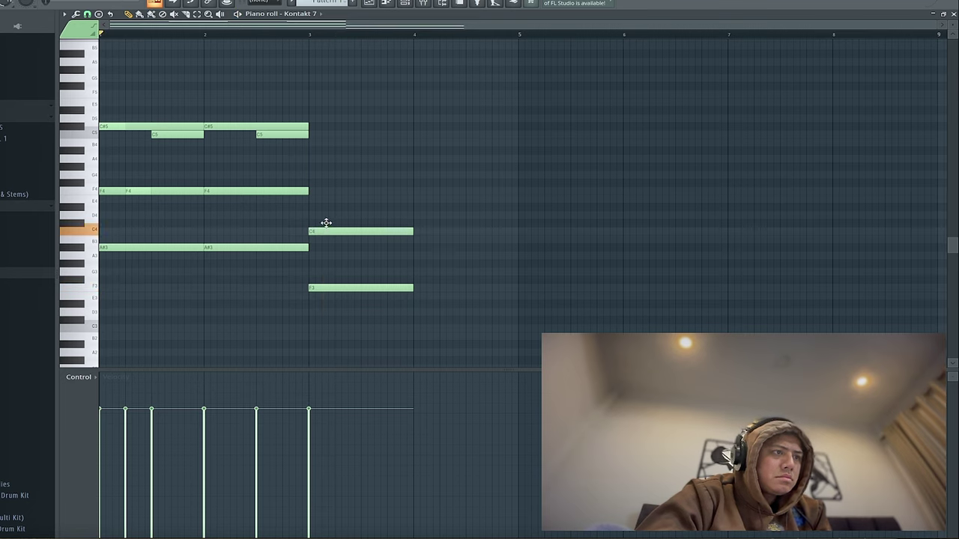
pyautogui.press('space')
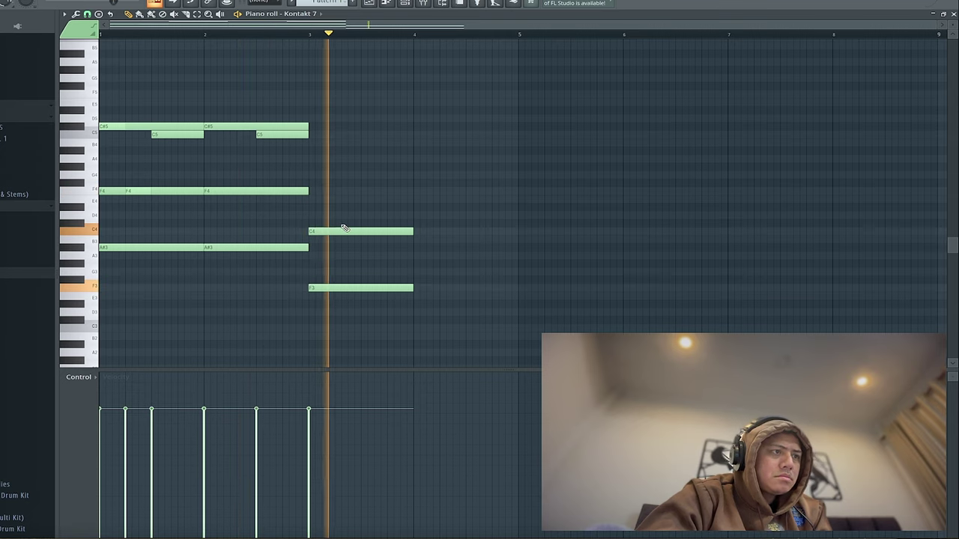
pyautogui.press('space')
# - Add a one-bar top note to the bar 3 chord, trying F4 before moving it to G#4, and play the progression
pyautogui.moveTo(337, 192); pyautogui.dragTo(336, 188)
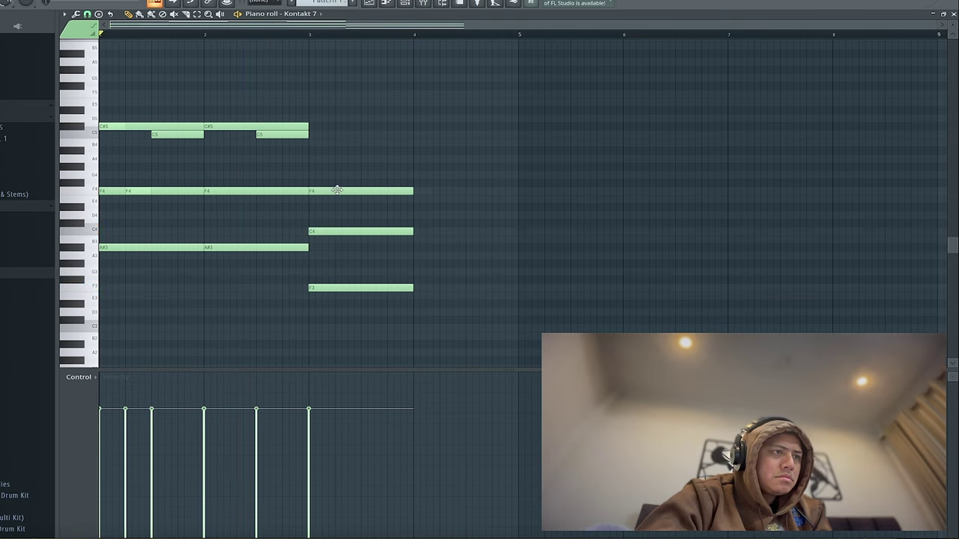
pyautogui.press('space')
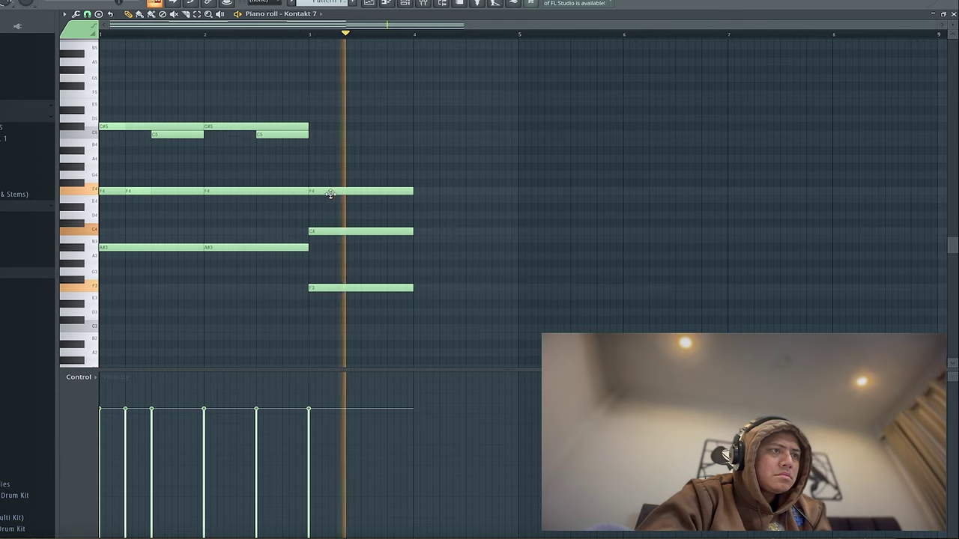
pyautogui.press('space')
pyautogui.moveTo(329, 192); pyautogui.dragTo(330, 171)
pyautogui.press('space')
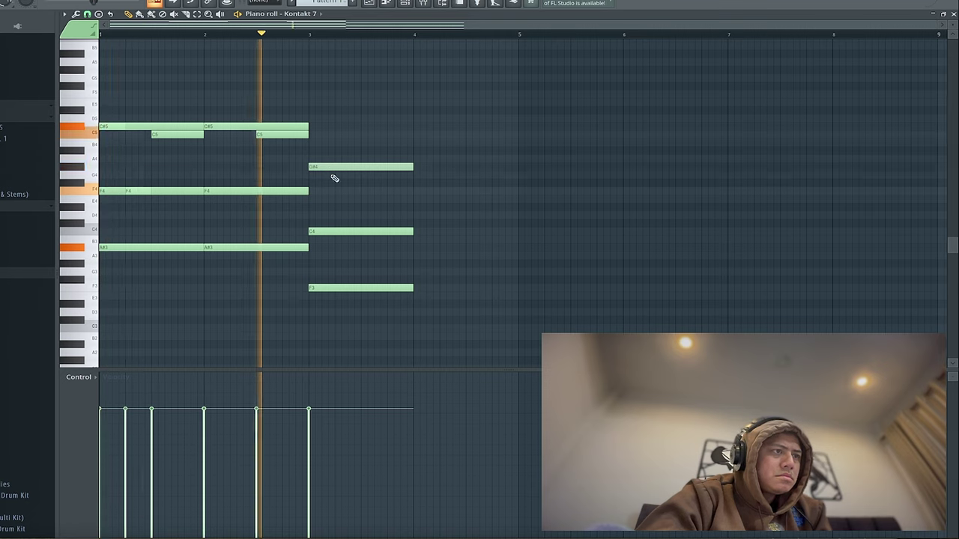
pyautogui.press('space')
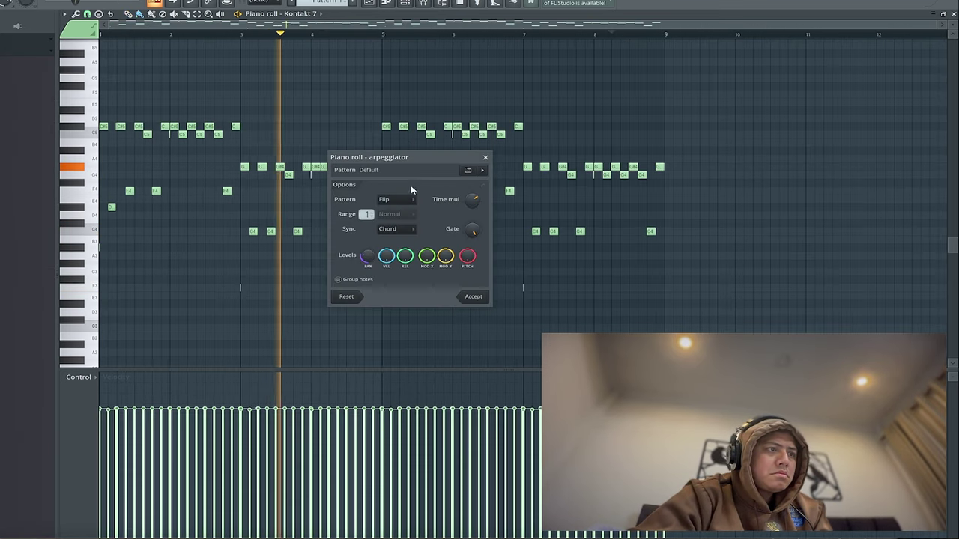
# - Discard the arpeggiator changes and apply a slight random velocity variation to the notes with the randomizer
pyautogui.click(486, 157)
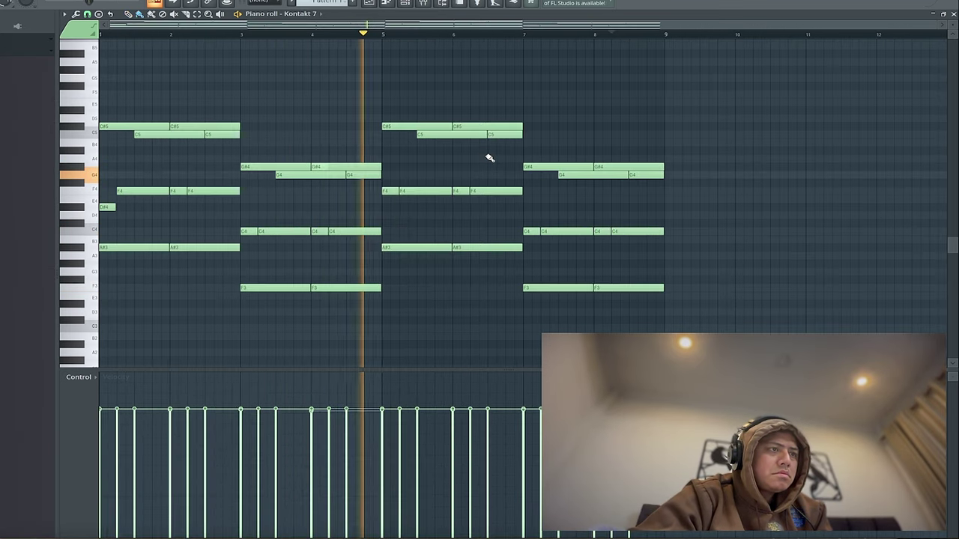
pyautogui.hotkey('alt', 'r')
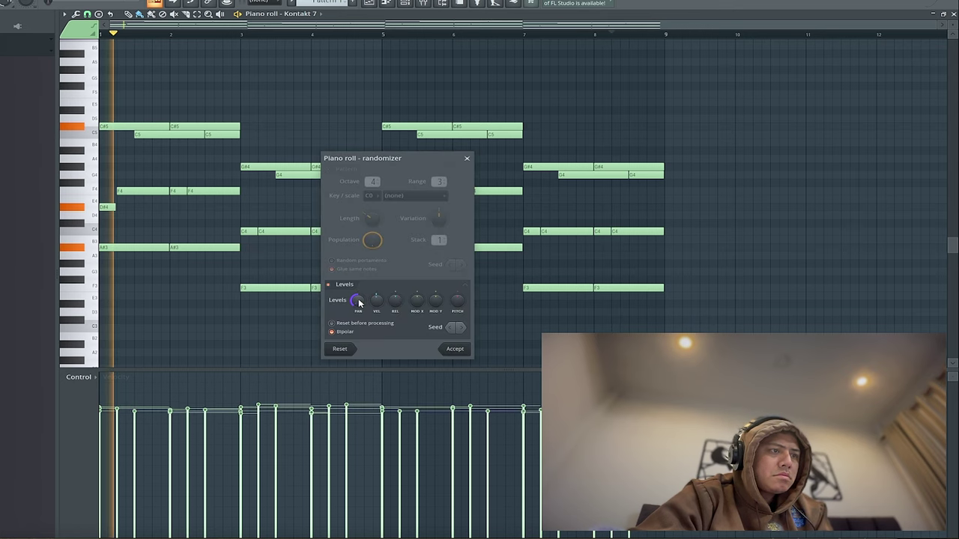
pyautogui.moveTo(376, 300); pyautogui.dragTo(376, 277)
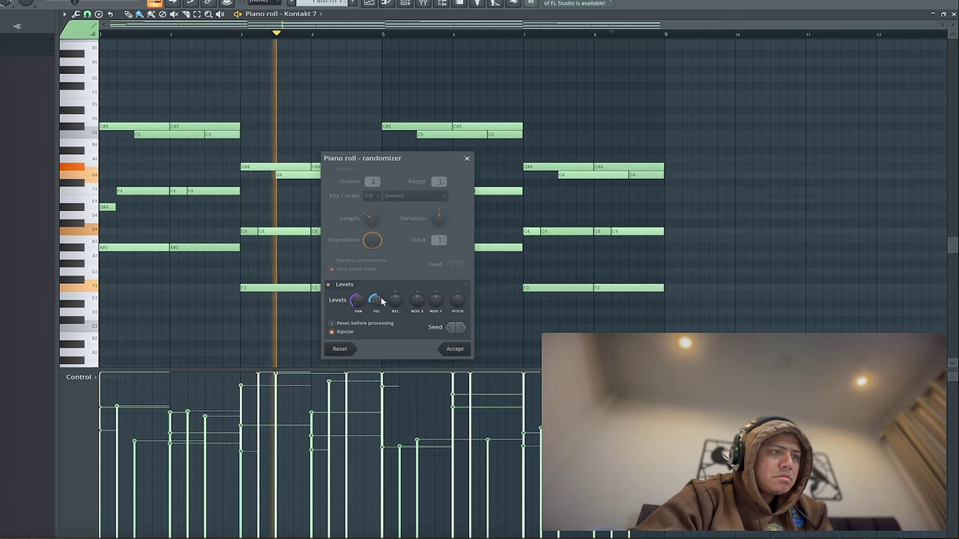
pyautogui.moveTo(379, 302)
pyautogui.mouseDown()
pyautogui.moveTo(379, 273)
pyautogui.moveTo(379, 319)
pyautogui.mouseUp()
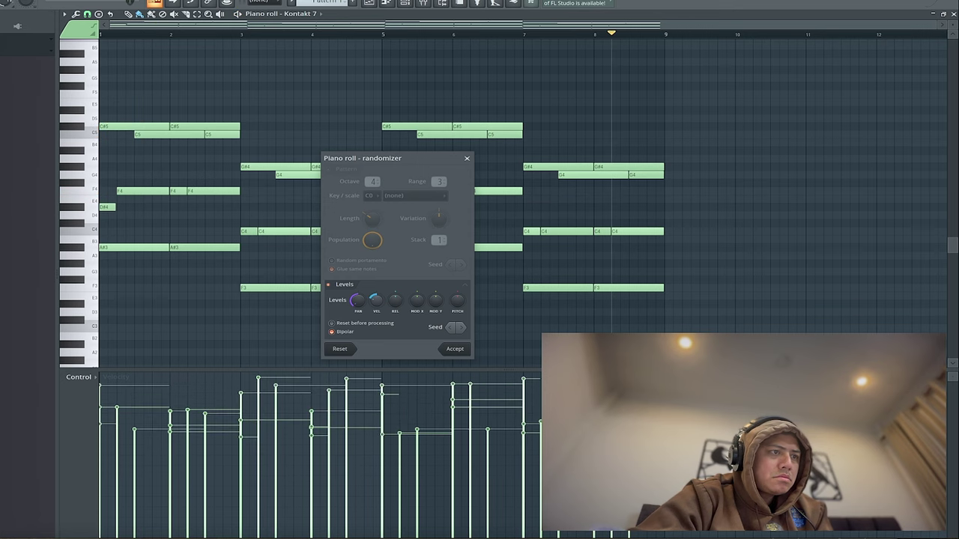
pyautogui.moveTo(377, 299); pyautogui.dragTo(377, 307)
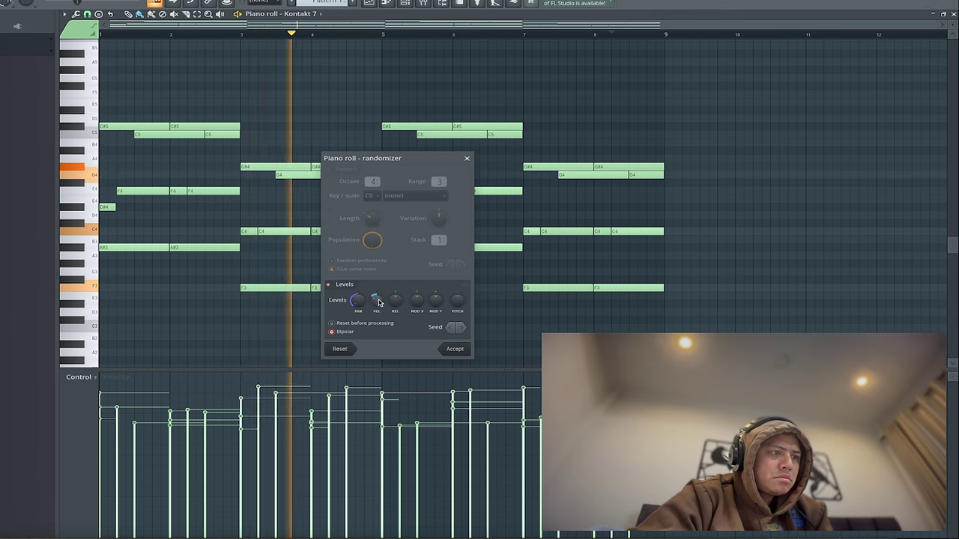
pyautogui.click(456, 349)
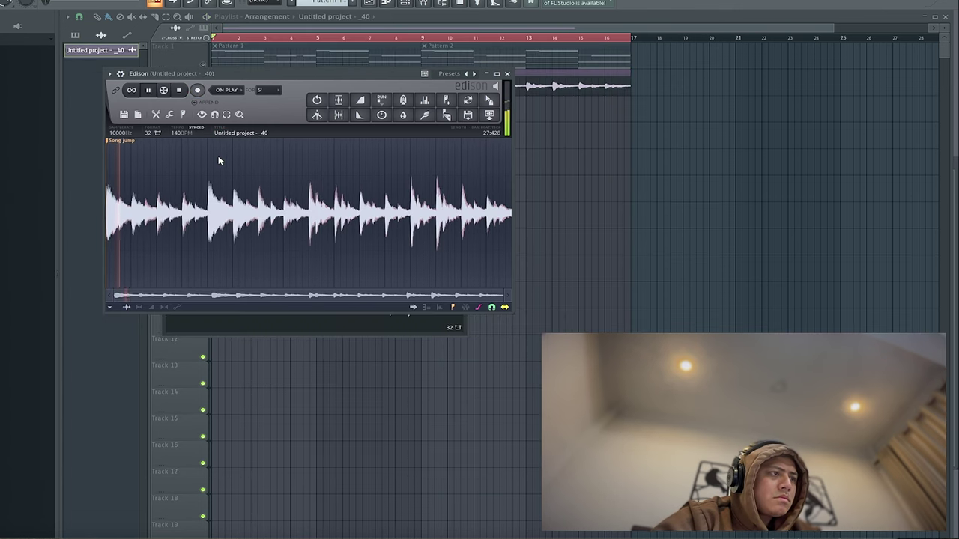
# - Resample the Edison recording to 5000 Hz and close the new audio clip's sampler settings
pyautogui.click(125, 134)
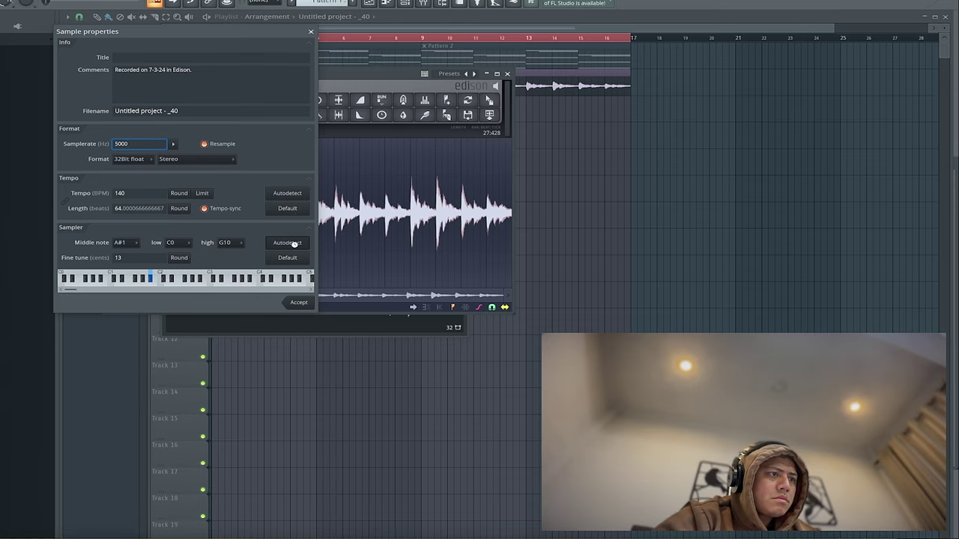
pyautogui.click(300, 304)
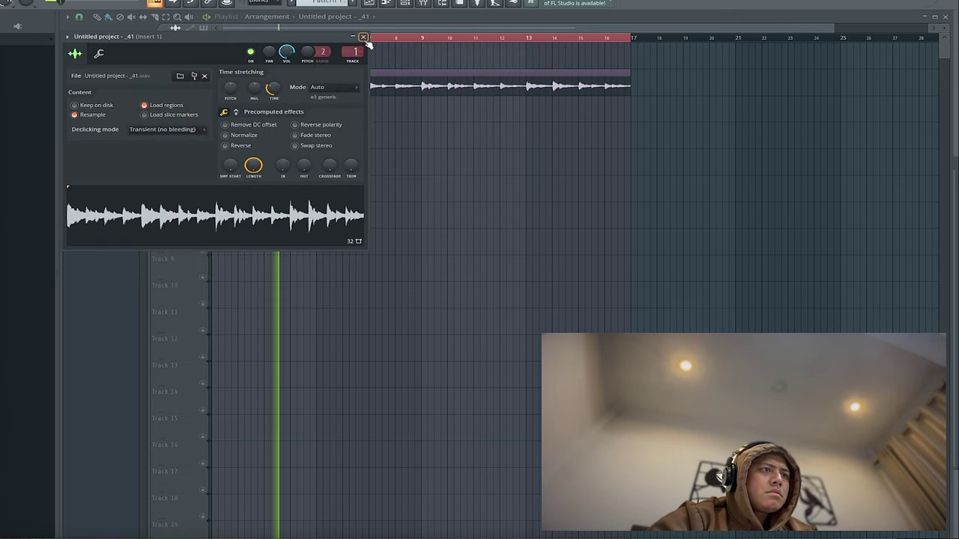
pyautogui.click(363, 37)
# - Load RC-20 Retro Color into slot 2 of mixer Insert 1 and play the audio clip through it
pyautogui.click(424, 3)
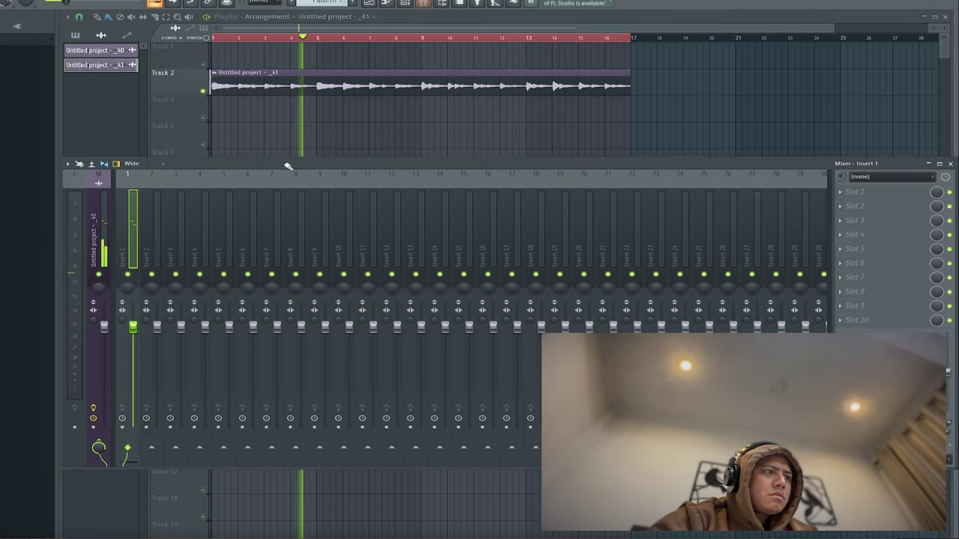
pyautogui.click(843, 206)
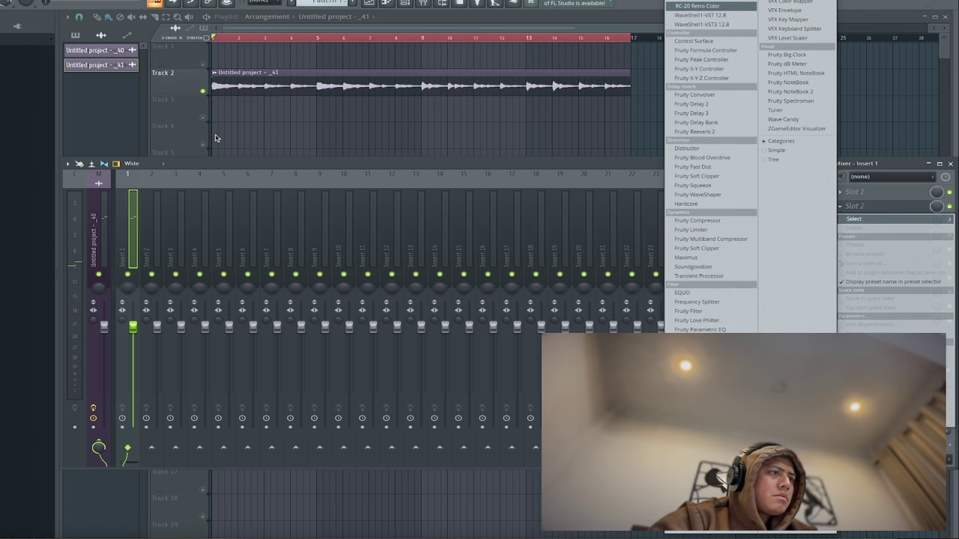
pyautogui.press('space')
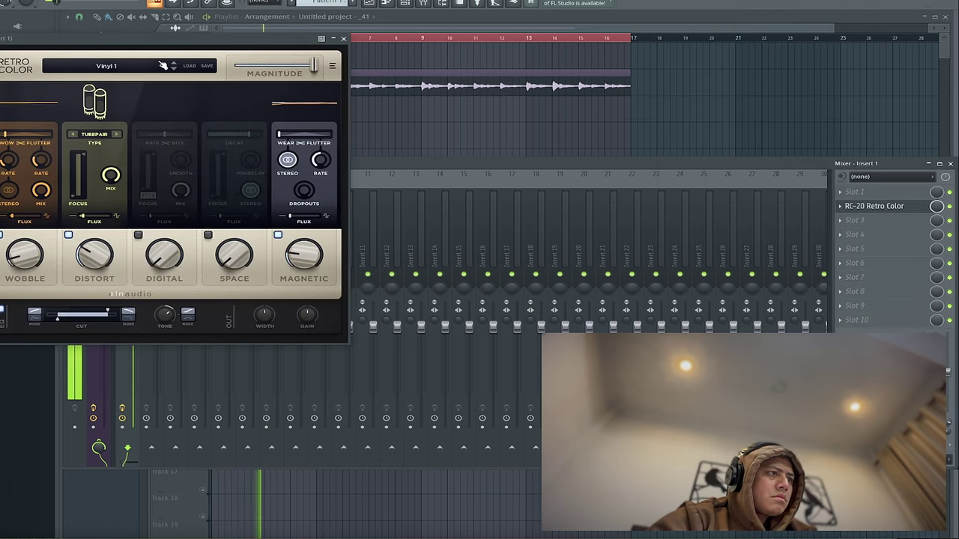
# - Switch RC-20 Retro Color from Vinyl 1 to the Vinyl 3 preset and enable its Space module
pyautogui.click(174, 68)
pyautogui.click(173, 69)
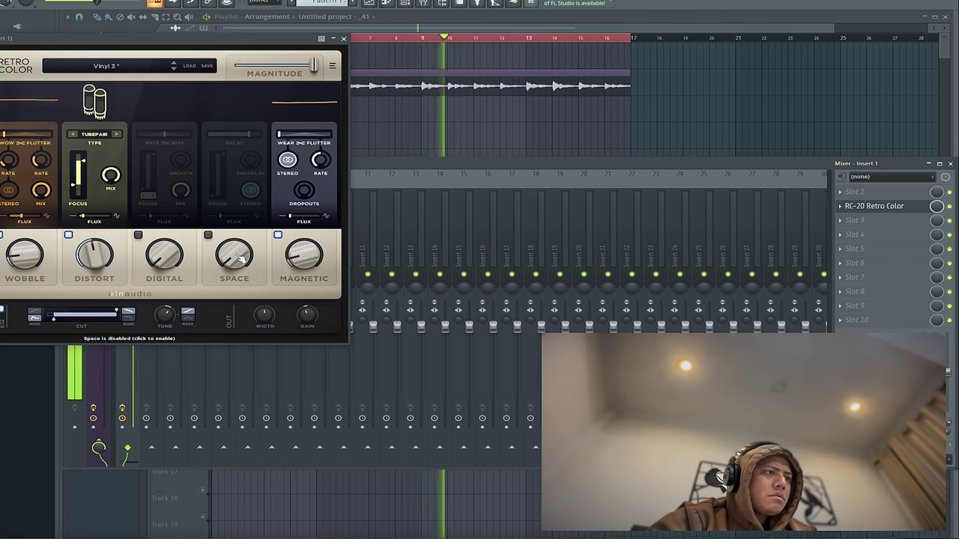
pyautogui.click(208, 235)
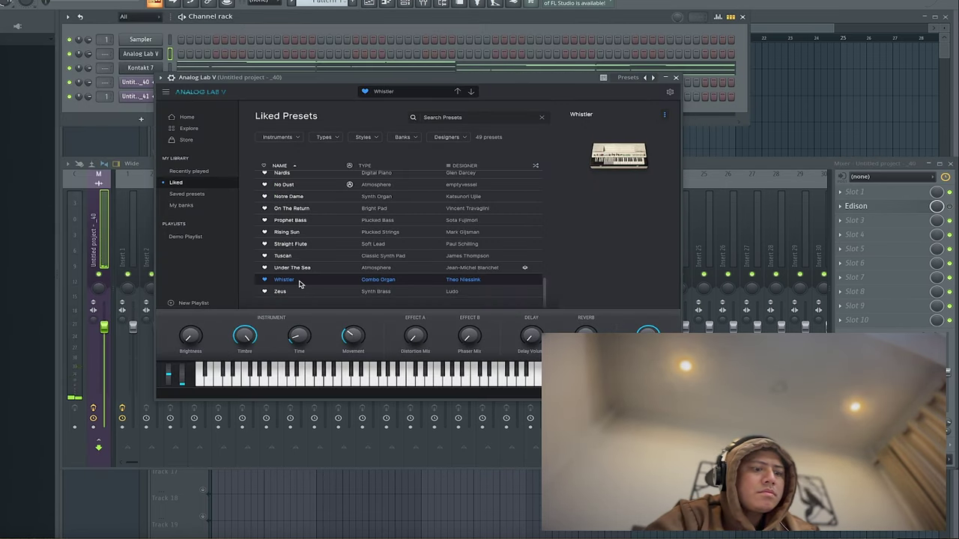
# - Audition the Whistler organ preset and extend the third note of the melody, C5, to the start of bar 3
pyautogui.press('space')
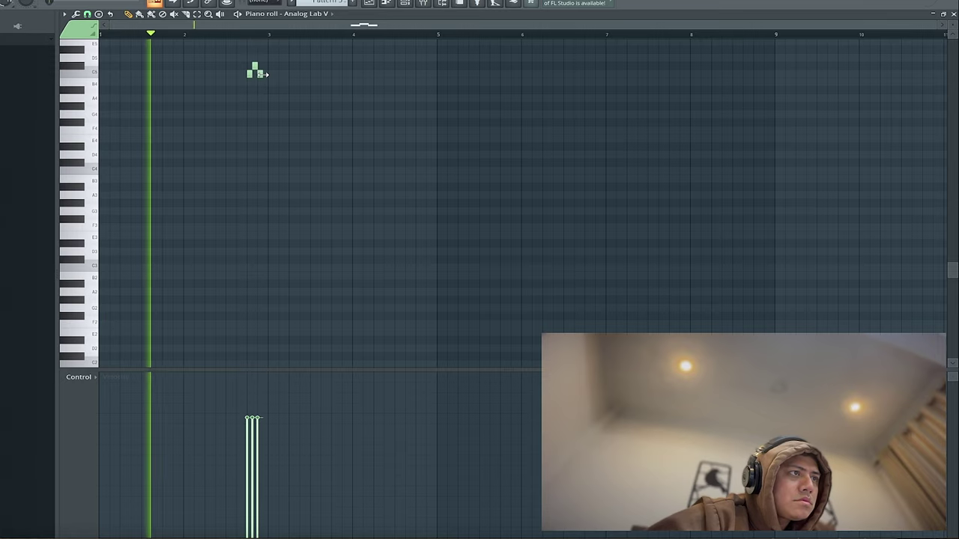
pyautogui.moveTo(263, 75); pyautogui.dragTo(270, 75)
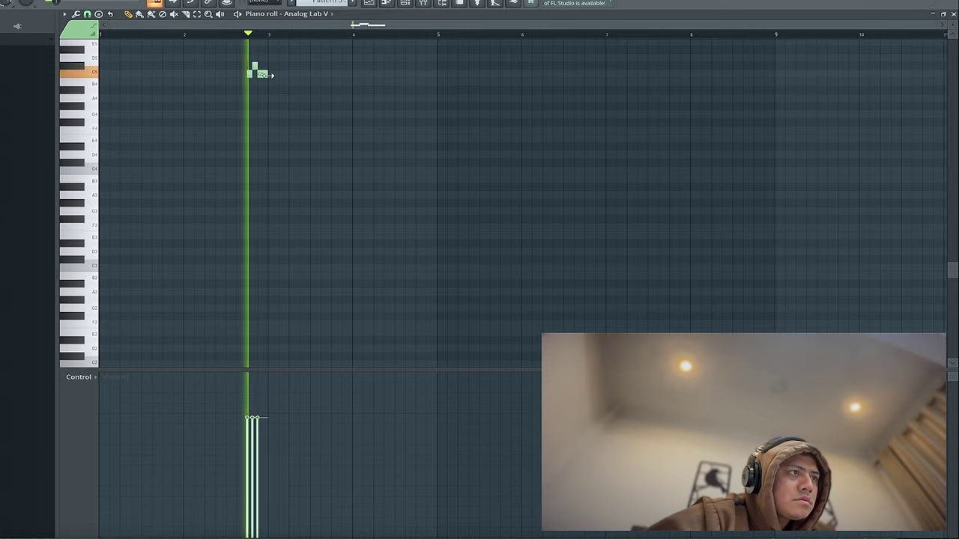
pyautogui.press('space')
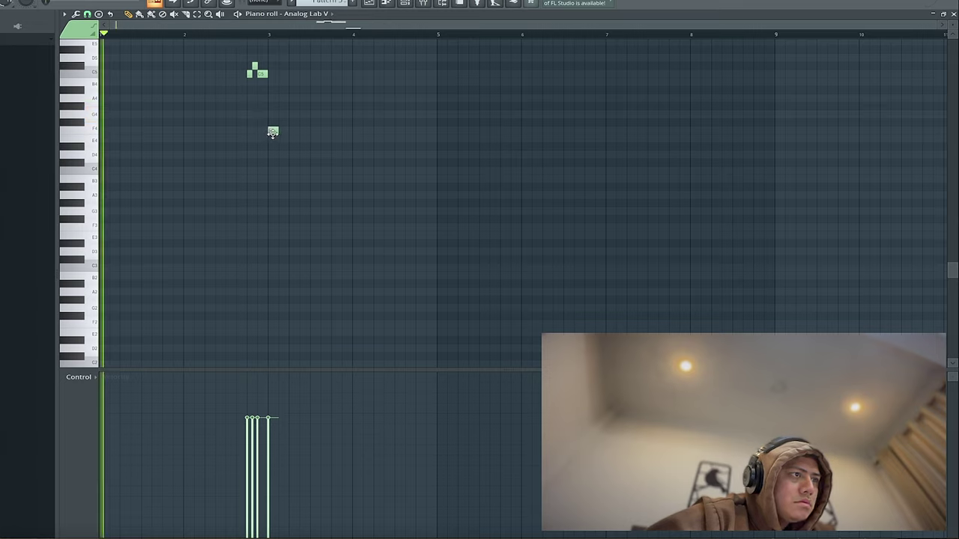
# - Lengthen the F4 notes at bars 3 and 7 to three quarters of a bar and extend the D#4 note at bar 8
pyautogui.moveTo(278, 131); pyautogui.dragTo(349, 132)
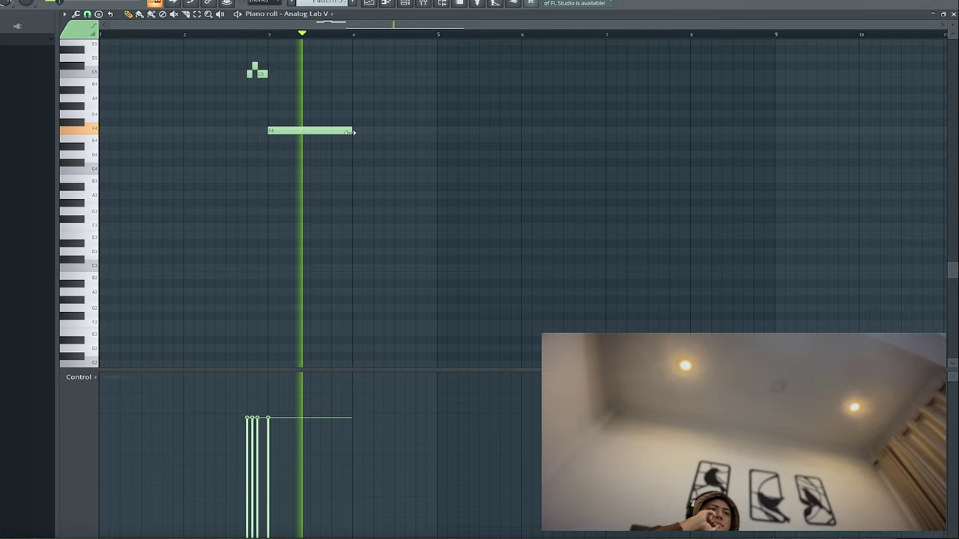
pyautogui.moveTo(349, 132); pyautogui.dragTo(323, 132)
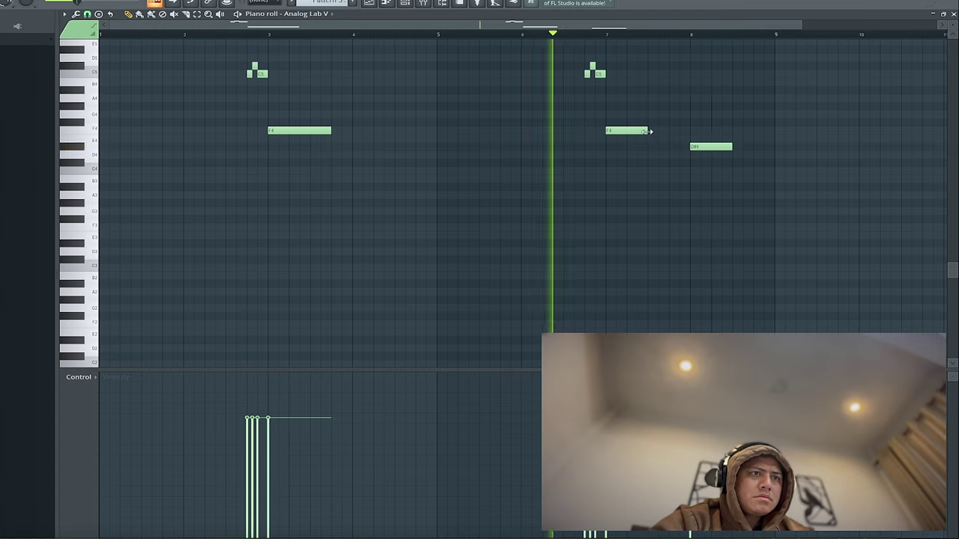
pyautogui.moveTo(649, 132); pyautogui.dragTo(669, 131)
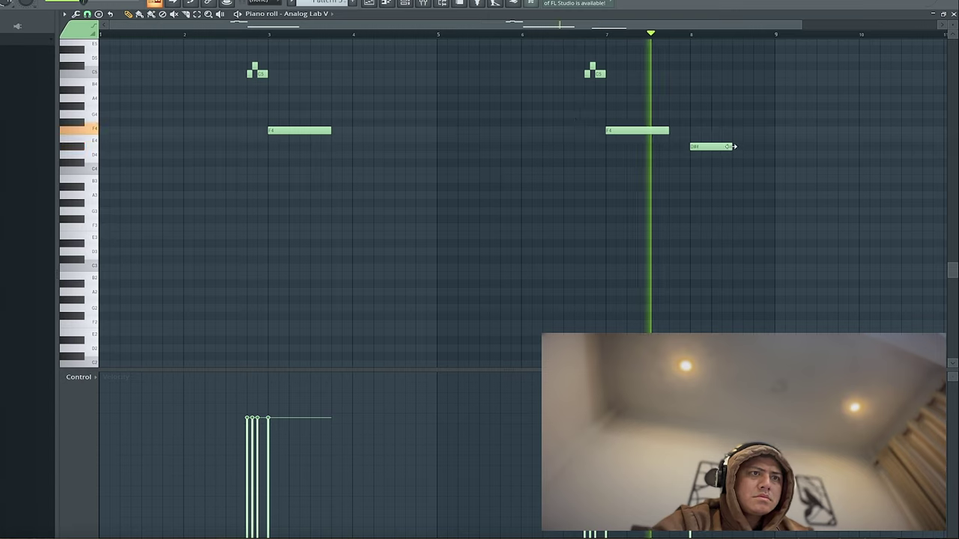
pyautogui.moveTo(734, 146); pyautogui.dragTo(752, 147)
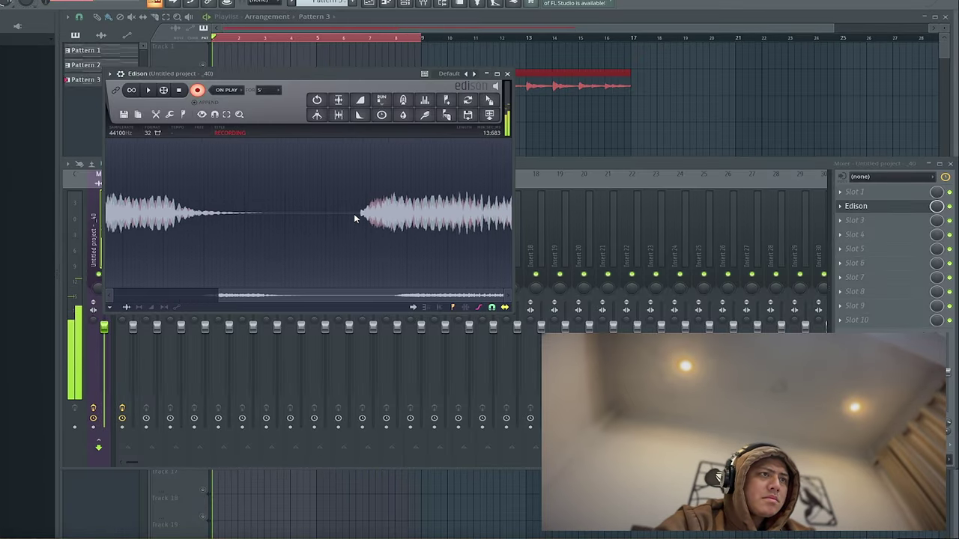
# - Finish the Edison recording, place it as an audio clip on Track 4 and delete the Pattern 3 clip from Track 3
pyautogui.press('space')
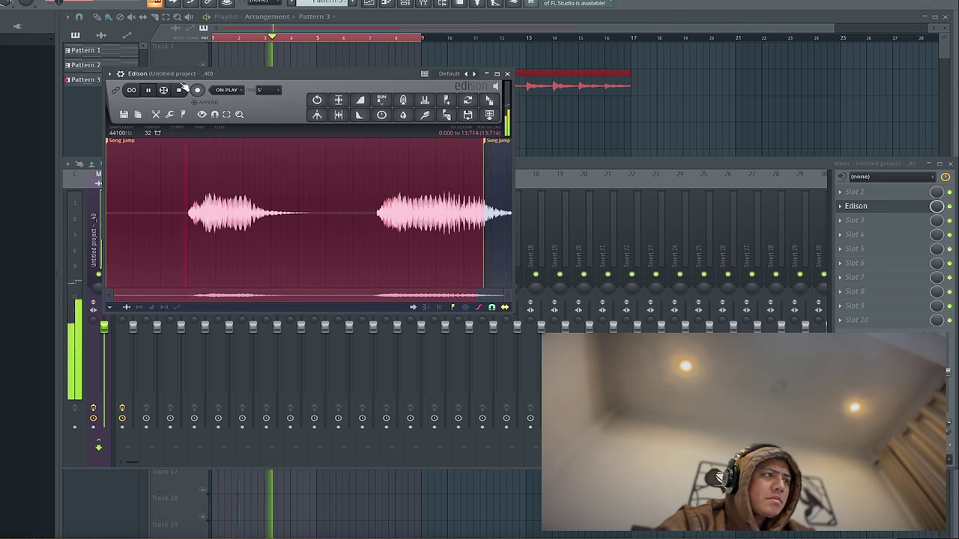
pyautogui.moveTo(495, 106); pyautogui.dragTo(230, 159)
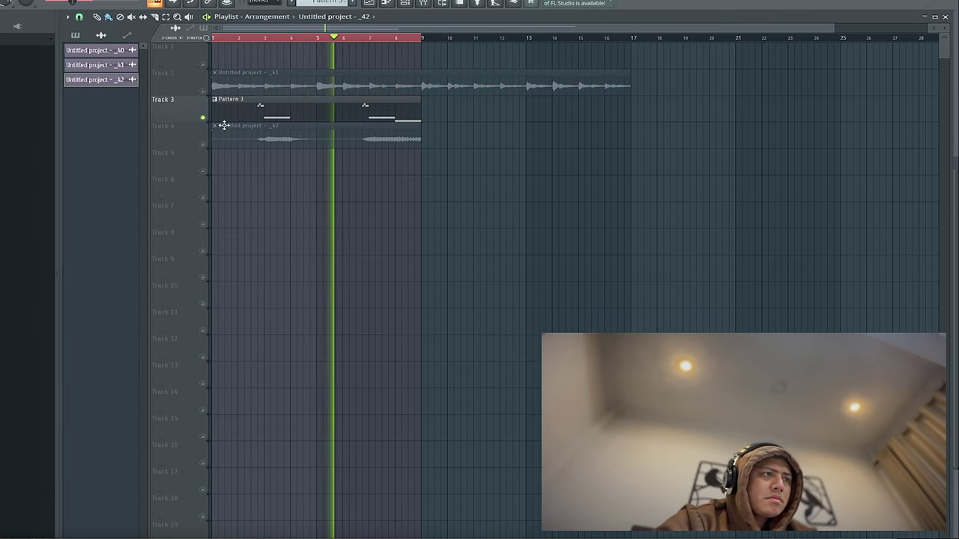
pyautogui.rightClick(248, 109)
# - Unmute Track 4 and Track 2 and play both audio clips together
pyautogui.click(212, 139)
pyautogui.press('space')
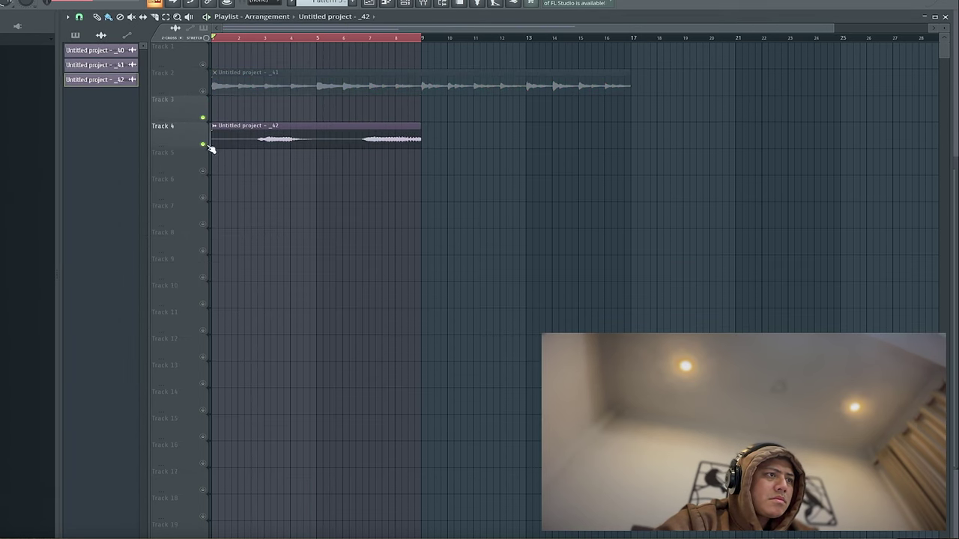
pyautogui.click(207, 91)
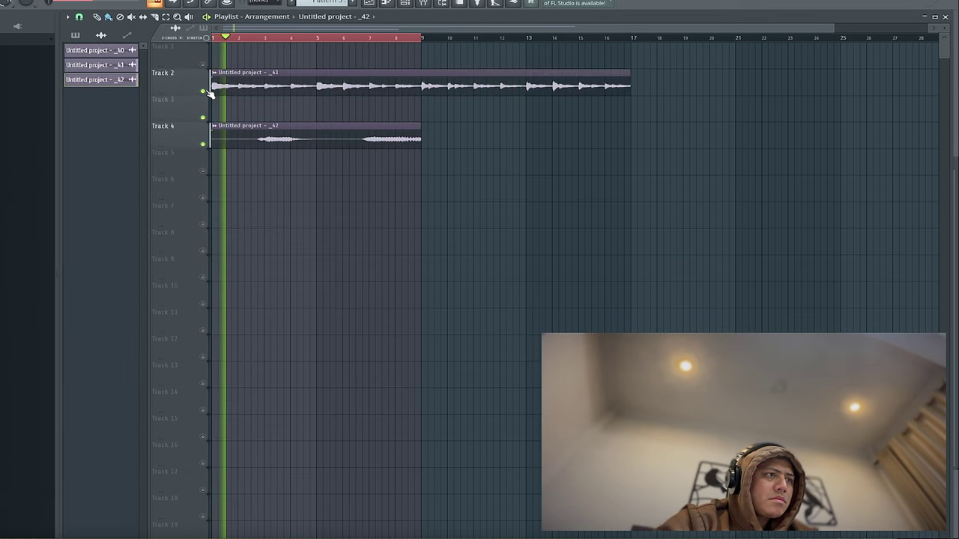
# - Set up the sampler settings of the two Track 4 clips in Stretch mode while playing from about bar 8
pyautogui.doubleClick(274, 135)
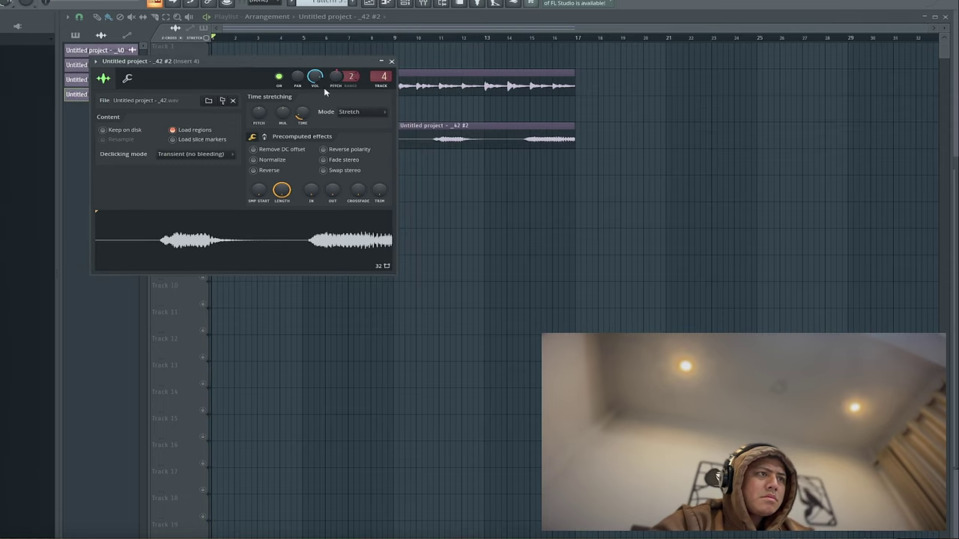
pyautogui.click(382, 42)
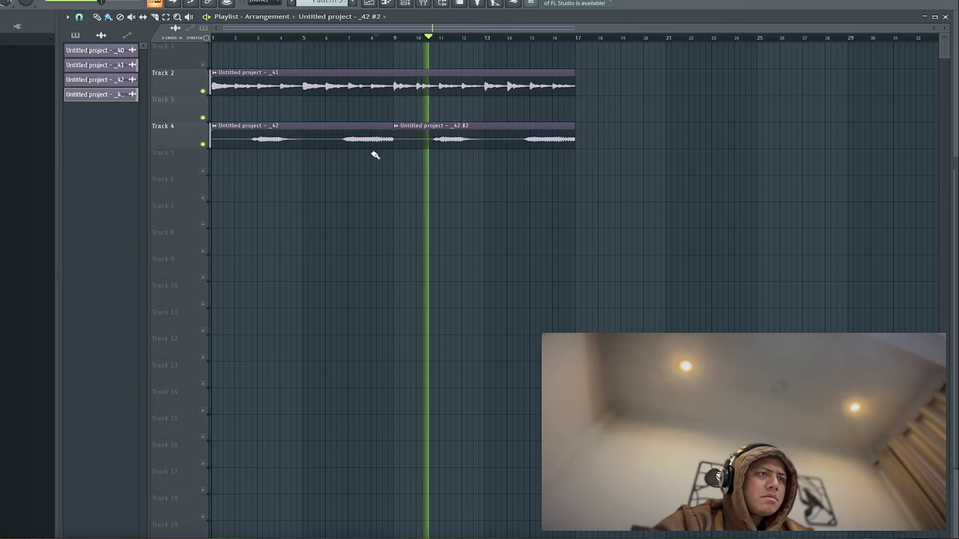
pyautogui.doubleClick(422, 142)
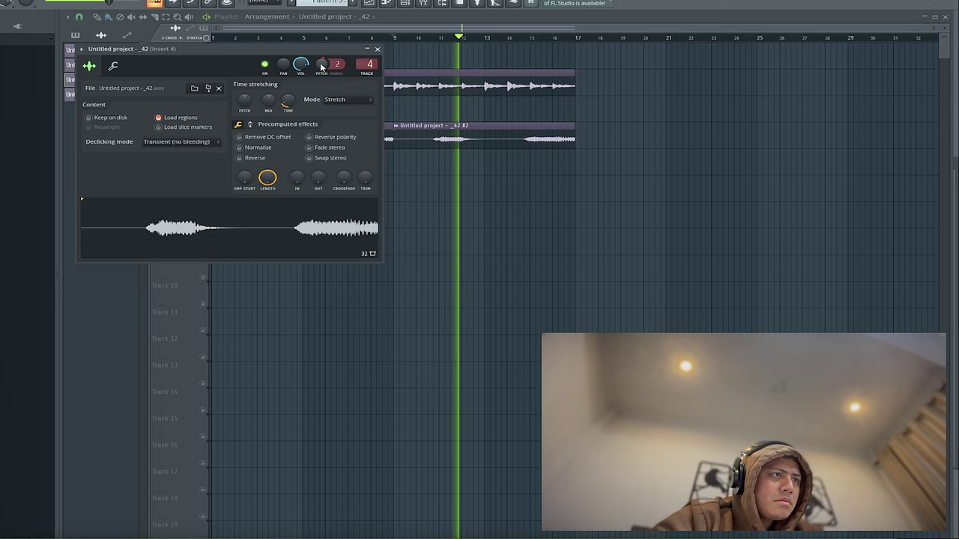
pyautogui.click(377, 49)
# - Load ValhallaVintageVerb into slot 8 of mixer Insert 4 and audition it on the second Track 4 clip
pyautogui.click(432, 3)
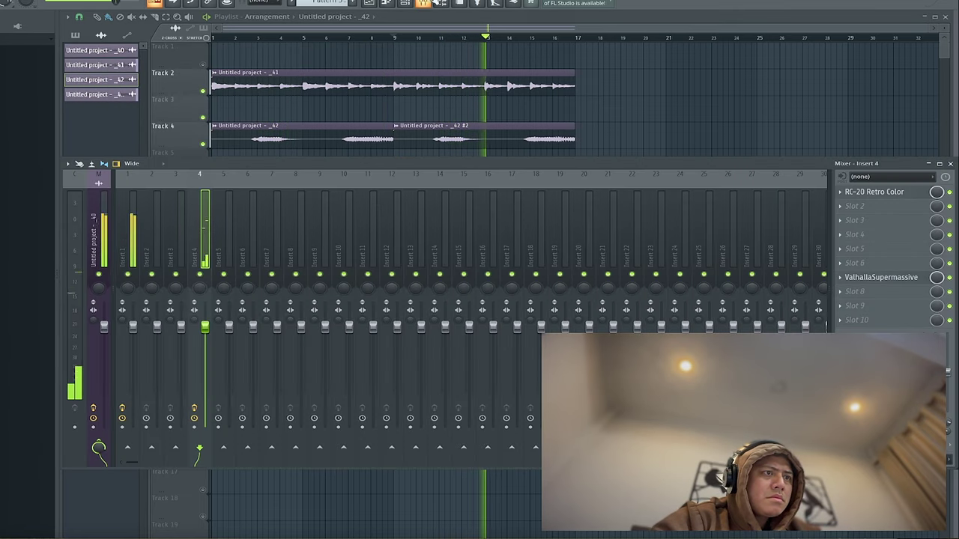
pyautogui.click(836, 290)
pyautogui.click(322, 203)
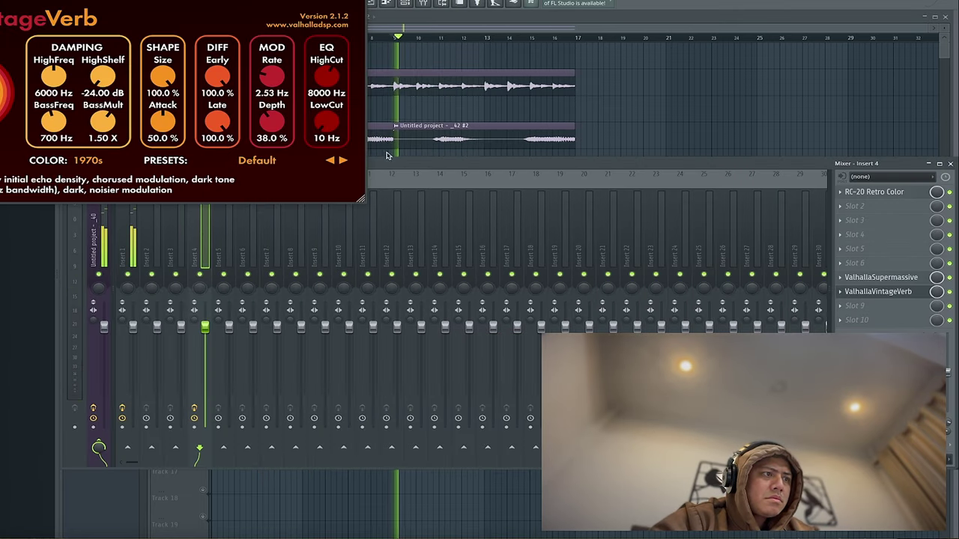
pyautogui.doubleClick(429, 142)
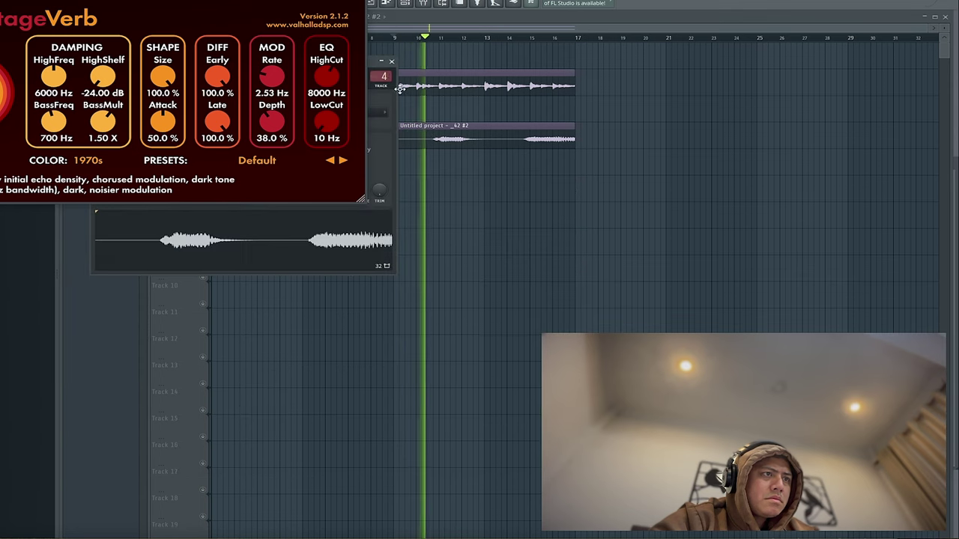
pyautogui.click(392, 61)
pyautogui.press('F9')
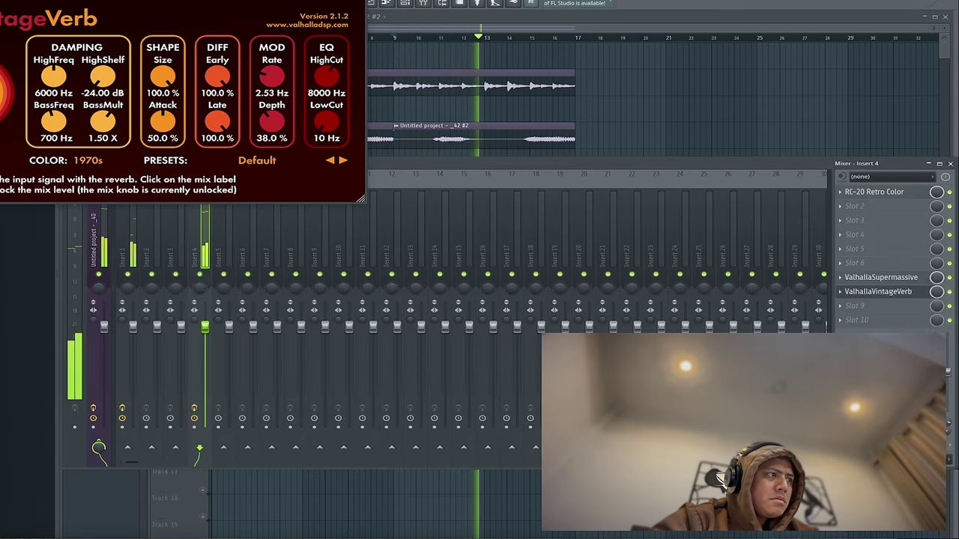
pyautogui.press('Escape')
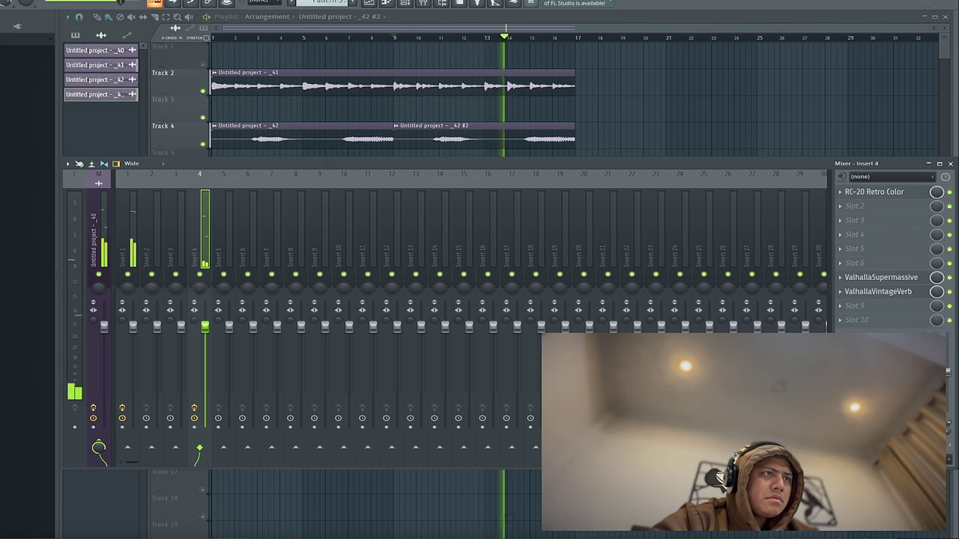
# - Load Fruity parametric EQ 2 into slot 2 of Insert 4 and raise its low cut to about 200 Hz
pyautogui.click(843, 210)
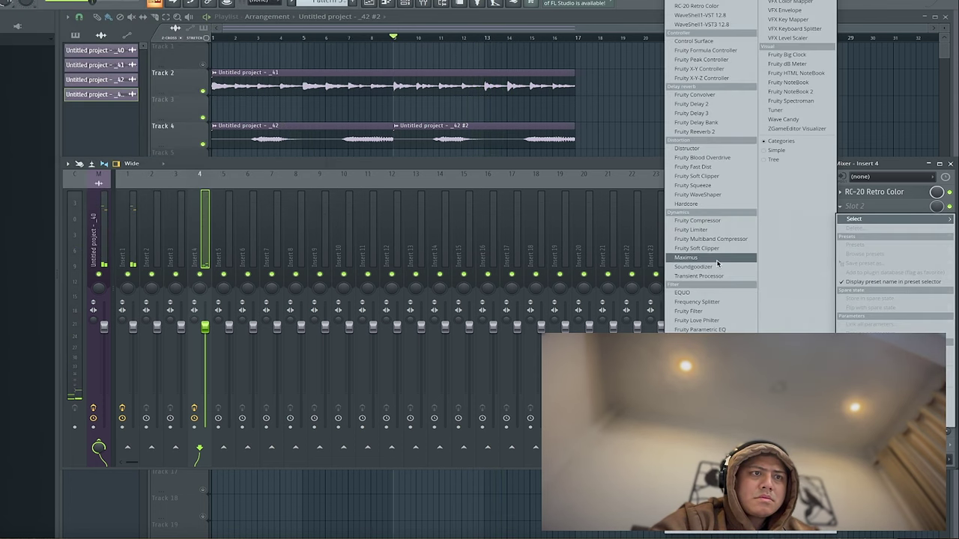
pyautogui.click(699, 330)
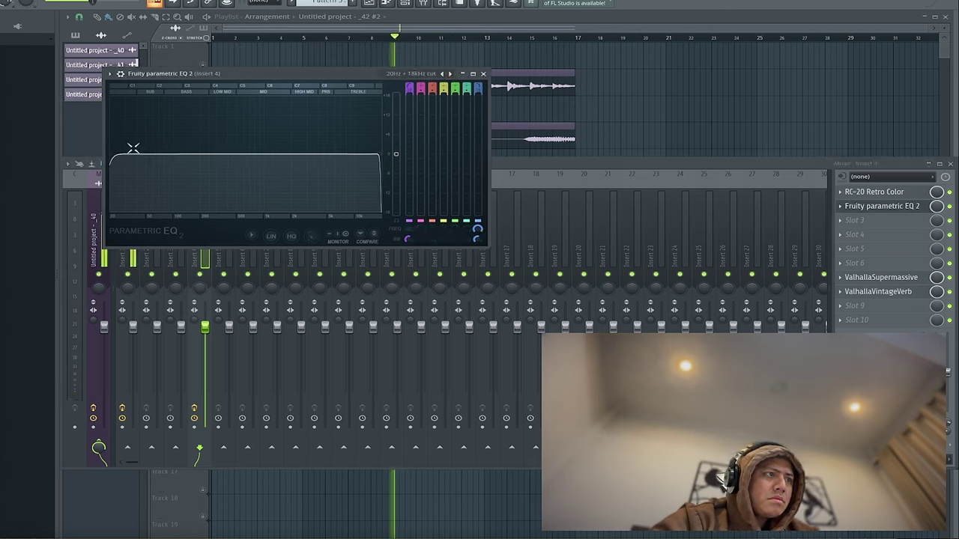
pyautogui.moveTo(111, 156); pyautogui.dragTo(208, 154)
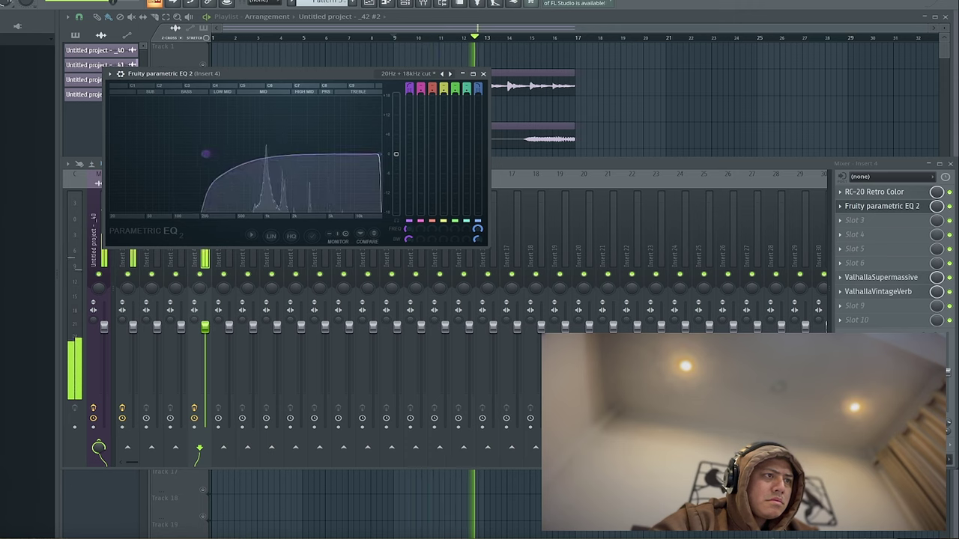
# - Load a second Fruity parametric EQ 2 into slot 3 of Insert 4
pyautogui.click(839, 220)
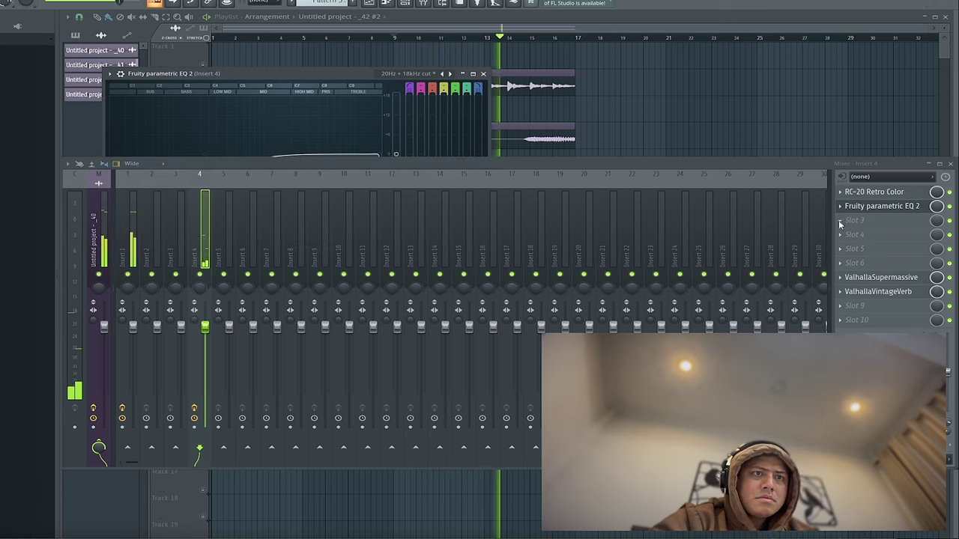
pyautogui.moveTo(856, 233)
pyautogui.click(694, 342)
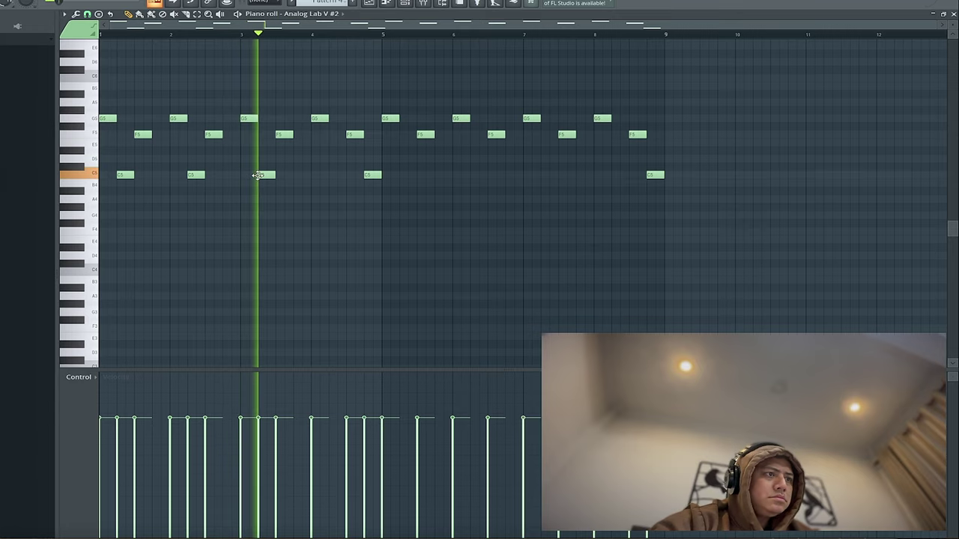
# - Delete the C5 notes from bars 1, 2 and 3 and audition Pattern 4 in the playlist
pyautogui.click(260, 175)
pyautogui.rightClick(266, 175)
pyautogui.rightClick(196, 175)
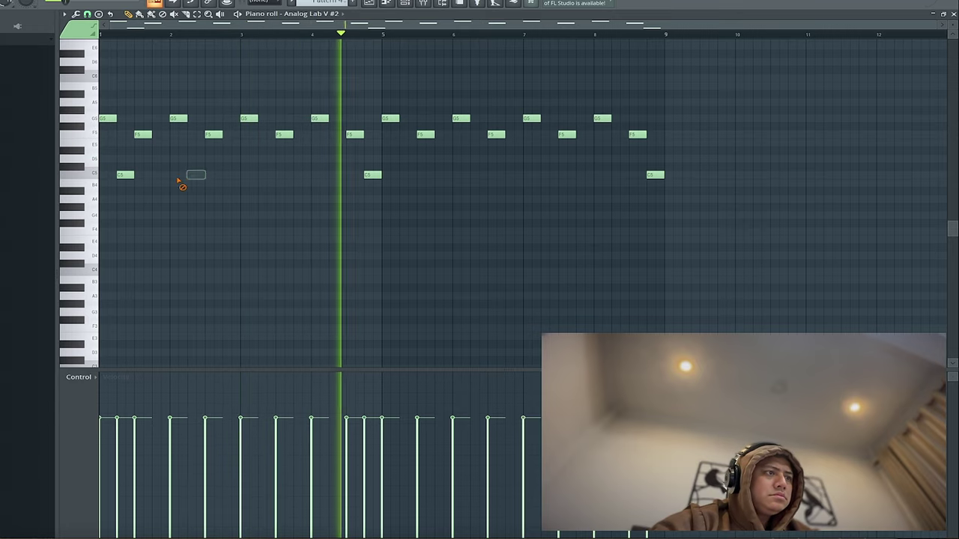
pyautogui.rightClick(125, 175)
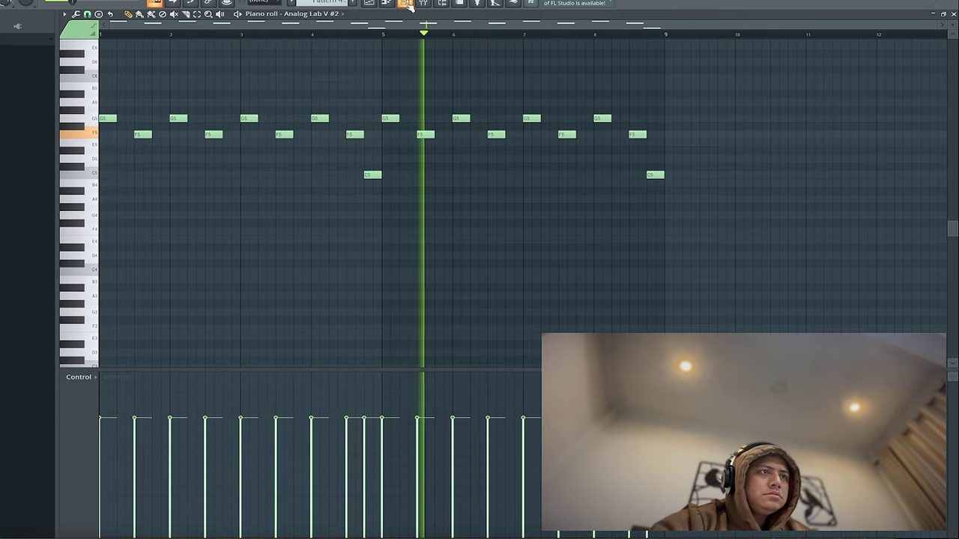
pyautogui.click(364, 3)
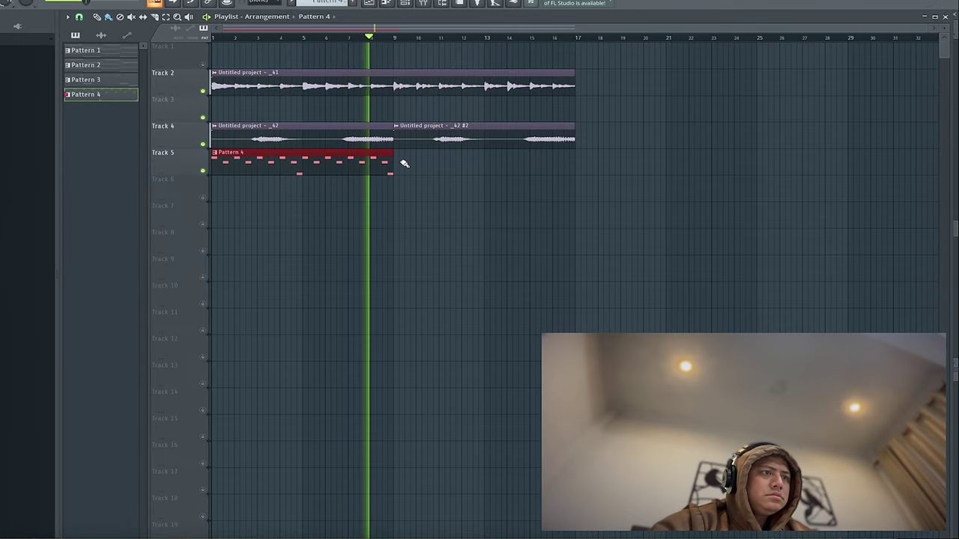
pyautogui.press('space')
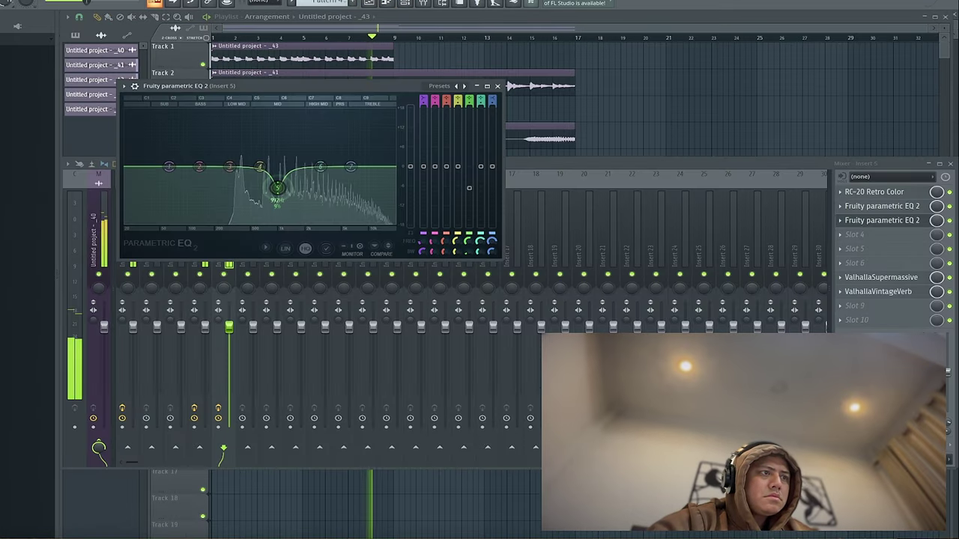
# - Close the Insert 5 equalizer, duplicate the Track 1 audio clip to bar 9 and make the copy unique
pyautogui.click(499, 87)
pyautogui.moveTo(416, 63); pyautogui.dragTo(347, 55)
pyautogui.hotkey('ctrl', 'b')
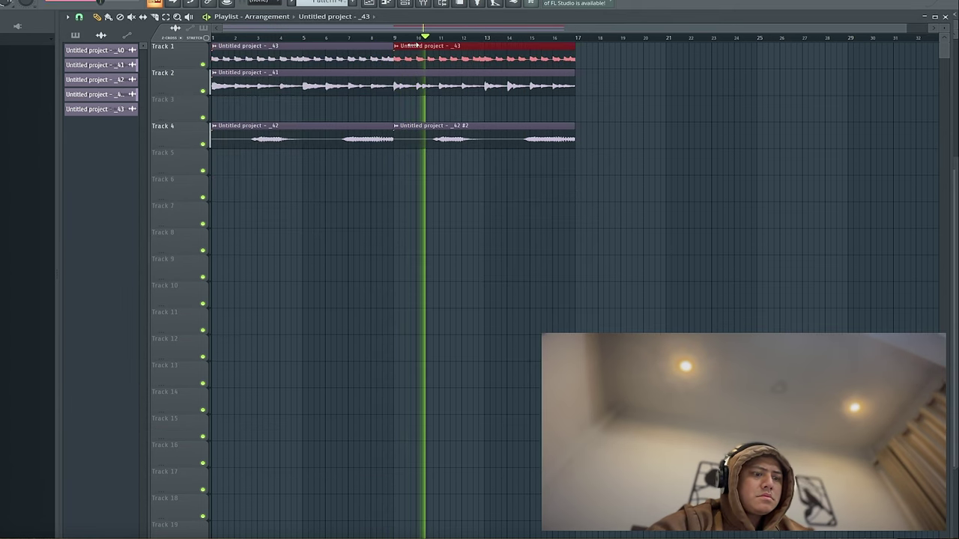
pyautogui.click(397, 46)
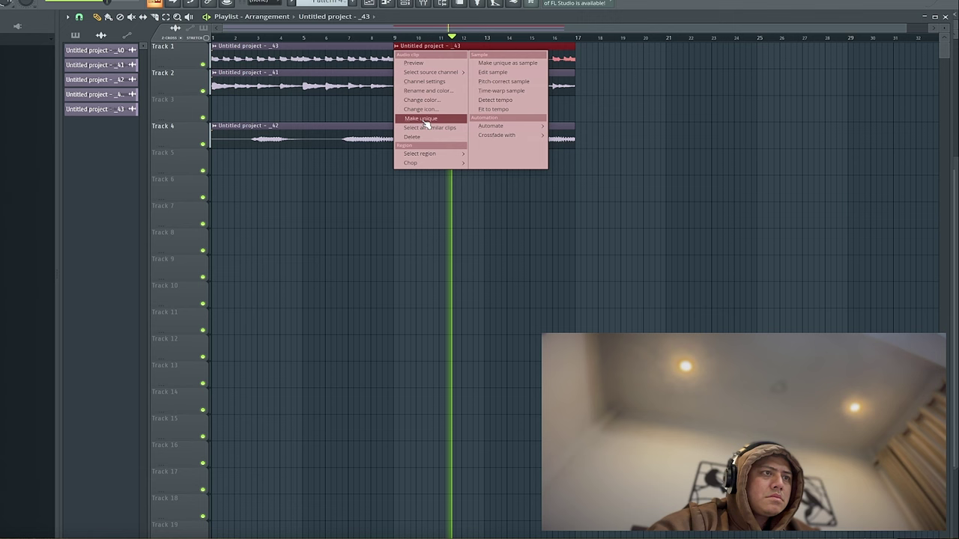
pyautogui.click(420, 118)
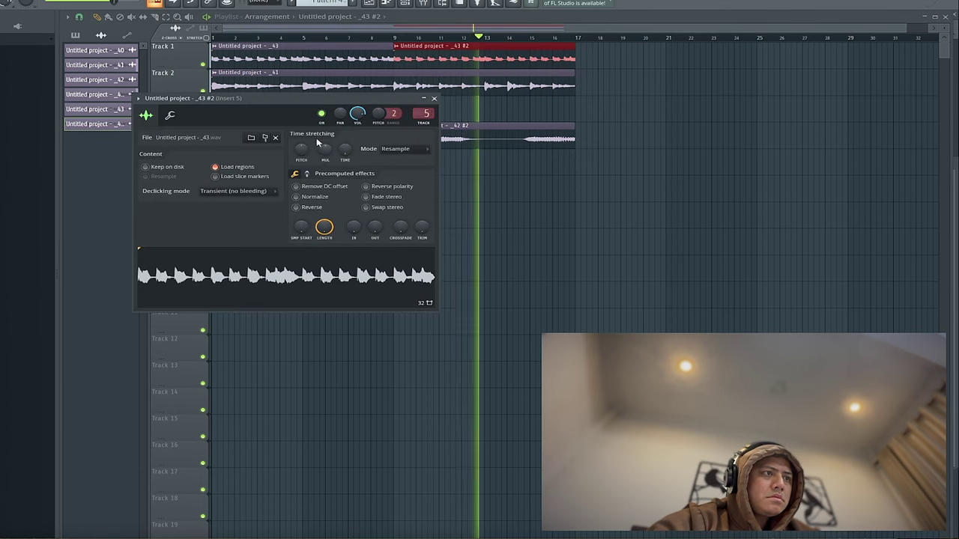
# - Raise the unique Track 1 copy's time-stretching pitch using Auto mode and play from about bar 8
pyautogui.click(434, 98)
pyautogui.doubleClick(435, 55)
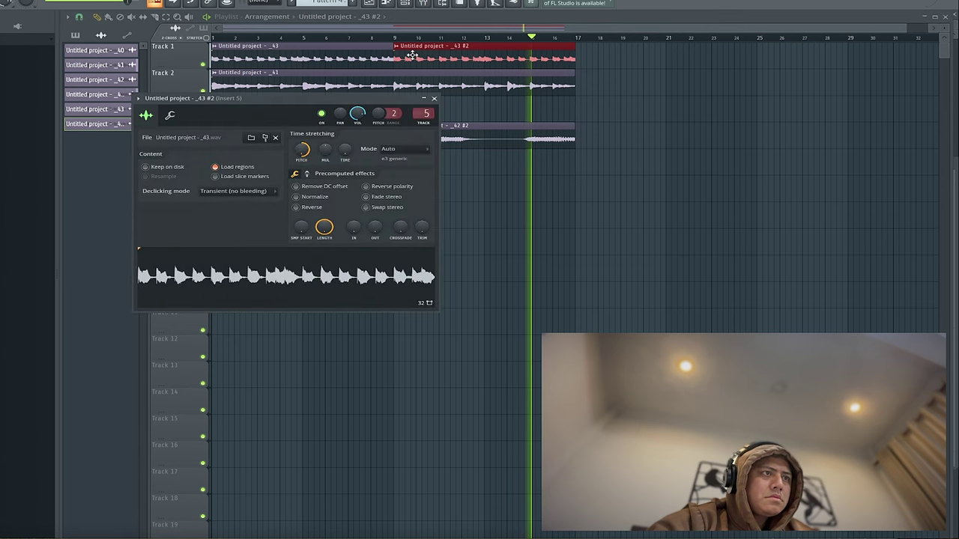
pyautogui.click(383, 38)
pyautogui.doubleClick(406, 63)
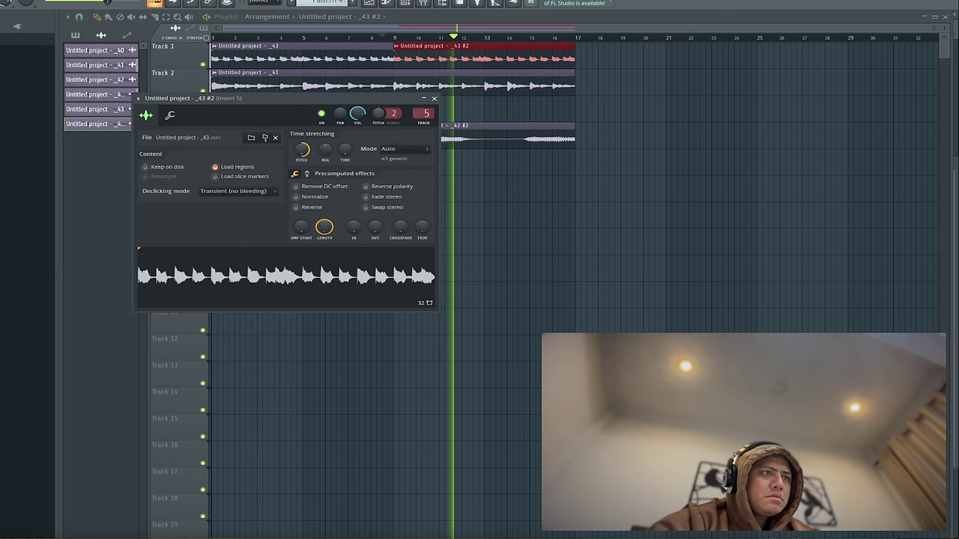
# - Close the Track 1 copy's settings, place the Texture_18 sample at bar 1 of Track 6 and cut it off at bar 3
pyautogui.click(434, 98)
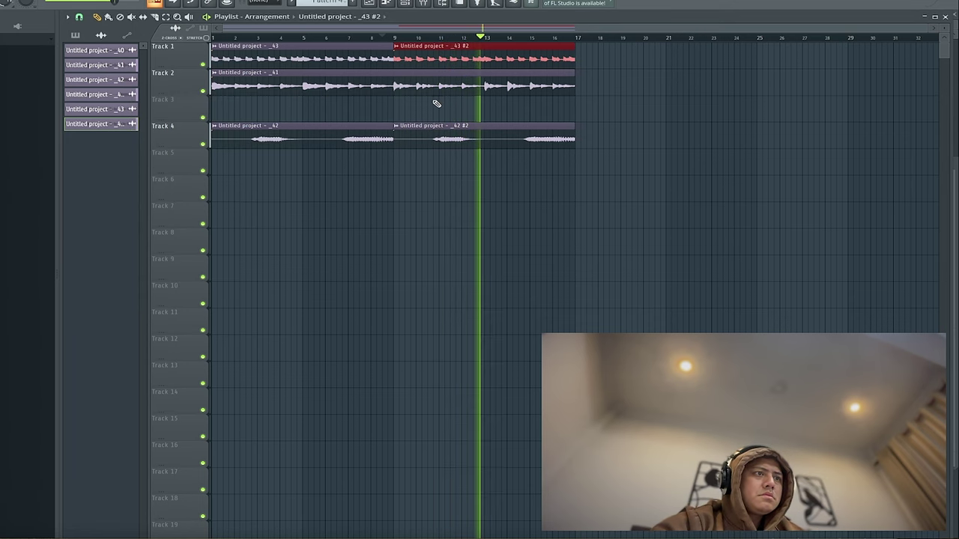
pyautogui.doubleClick(417, 58)
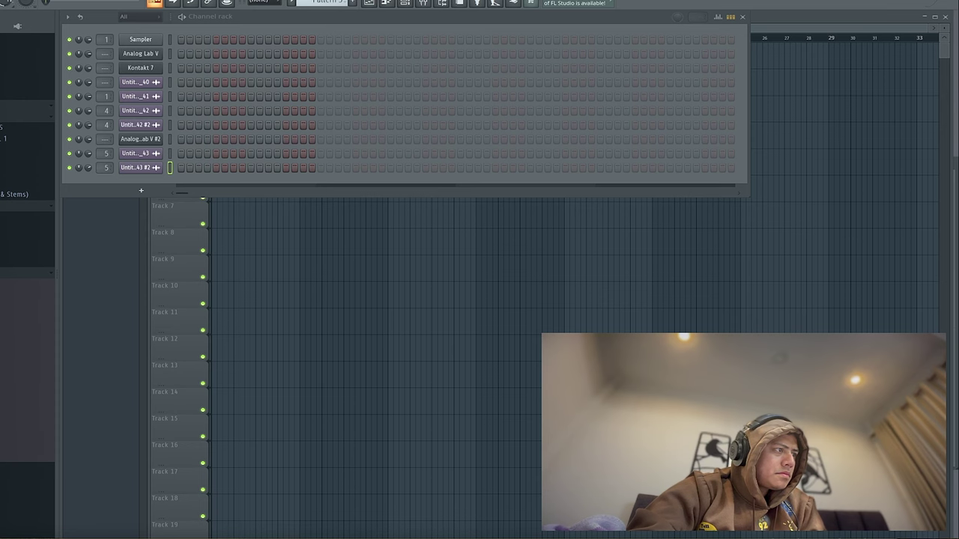
pyautogui.moveTo(291, 271); pyautogui.dragTo(242, 178)
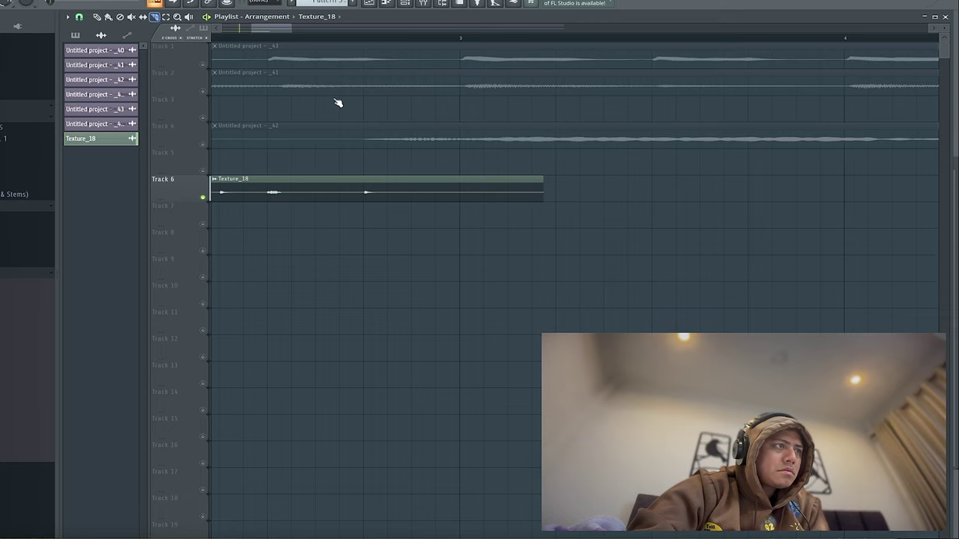
pyautogui.moveTo(462, 179); pyautogui.dragTo(463, 214)
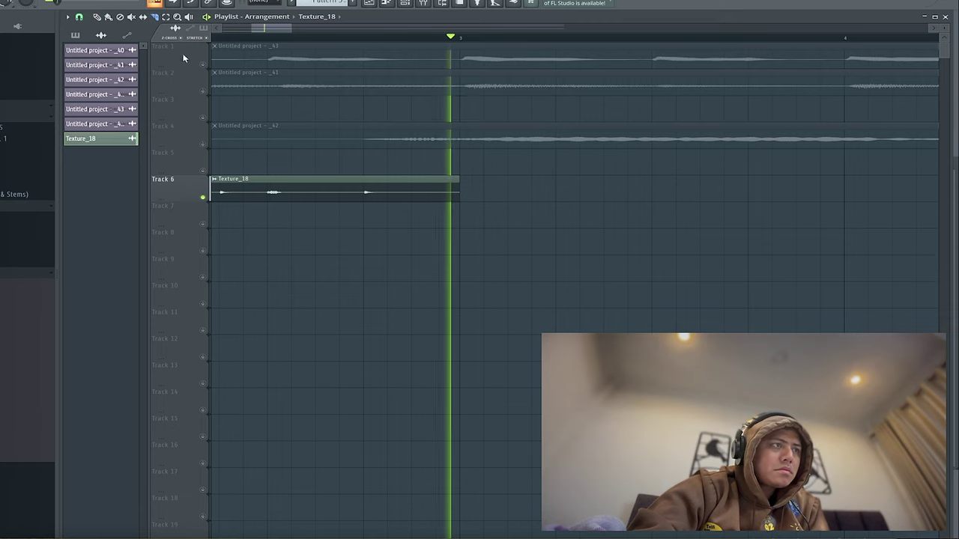
pyautogui.click(98, 17)
pyautogui.scroll(-5, 497, 181)
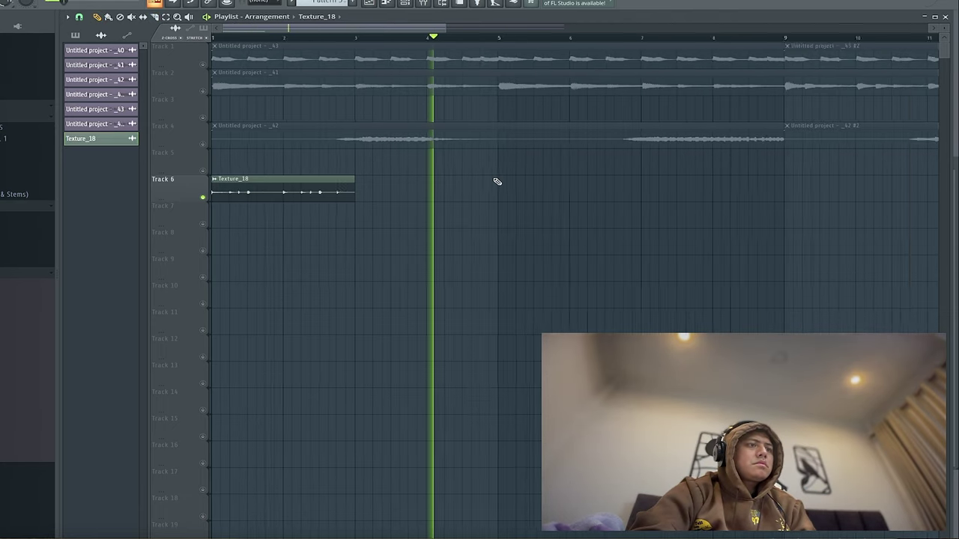
# - Change the time-stretching mode of the Texture_18 clip and audition it from bar 1
pyautogui.doubleClick(290, 189)
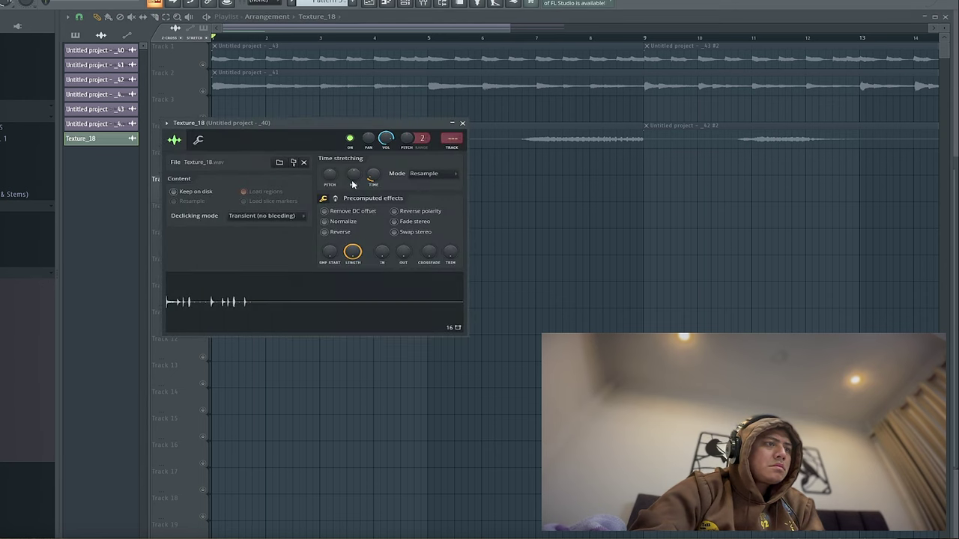
pyautogui.click(424, 174)
pyautogui.click(427, 199)
pyautogui.click(463, 125)
pyautogui.press('space')
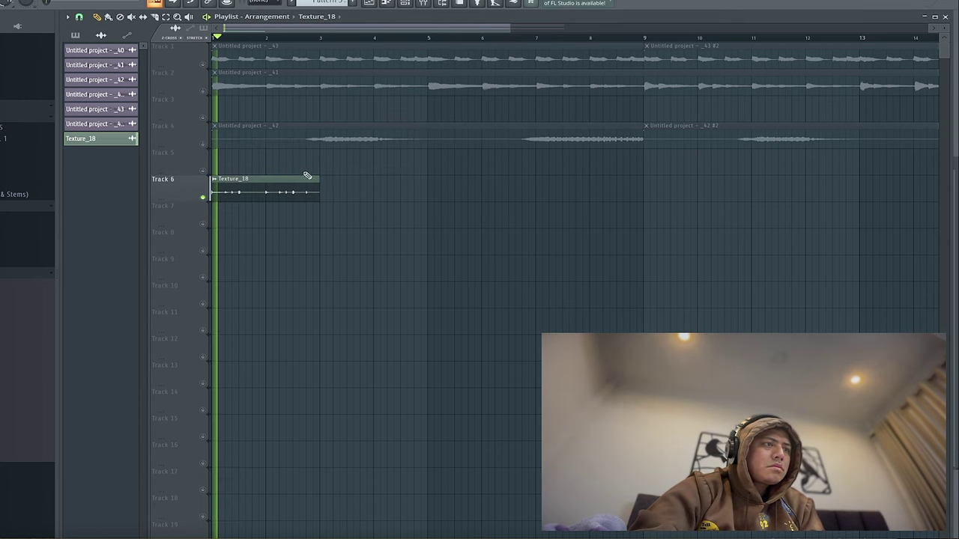
pyautogui.press('space')
# - Stretch the Texture_18 clip to end at bar 5 and audition it, first soloed and then with all tracks unsoloed
pyautogui.moveTo(321, 192); pyautogui.dragTo(370, 191)
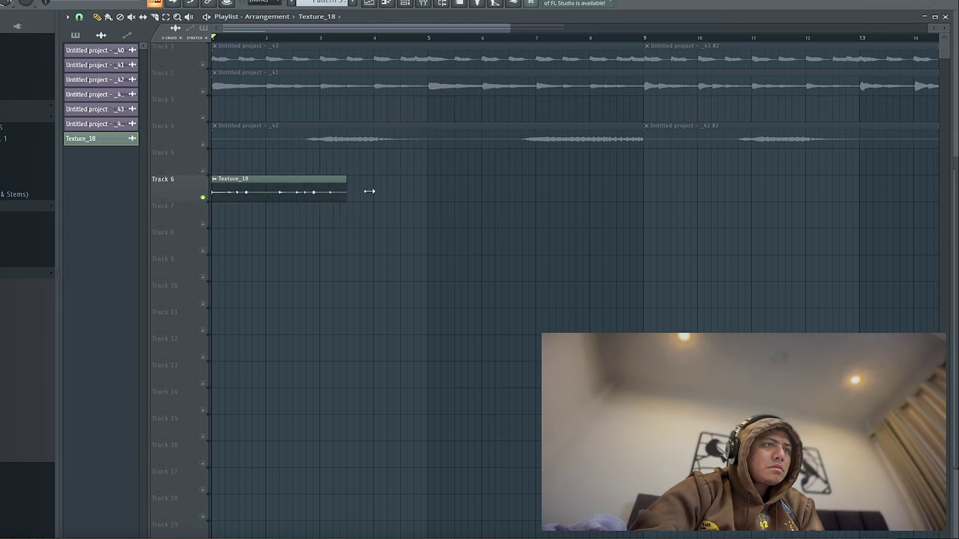
pyautogui.press('space')
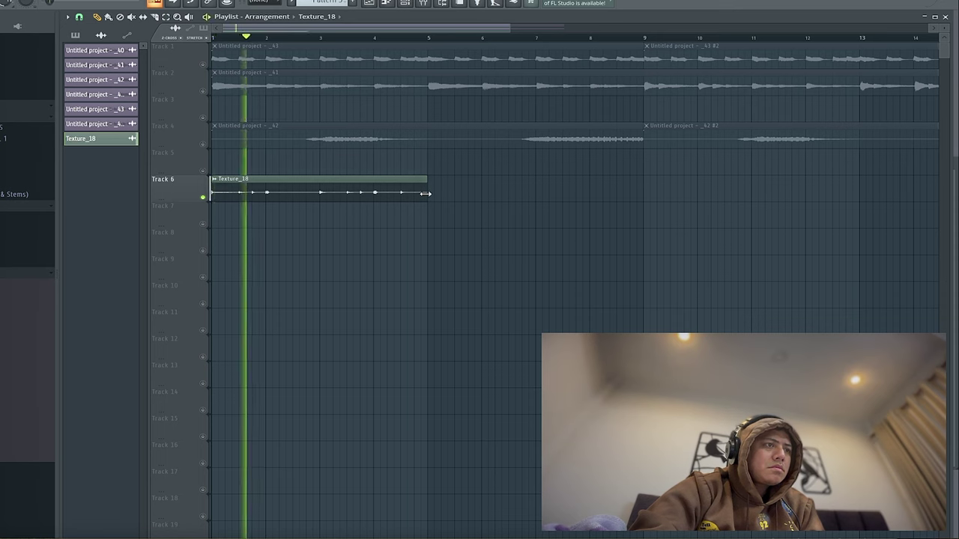
pyautogui.press('space')
pyautogui.press('space')
pyautogui.rightClick(203, 198)
pyautogui.press('space')
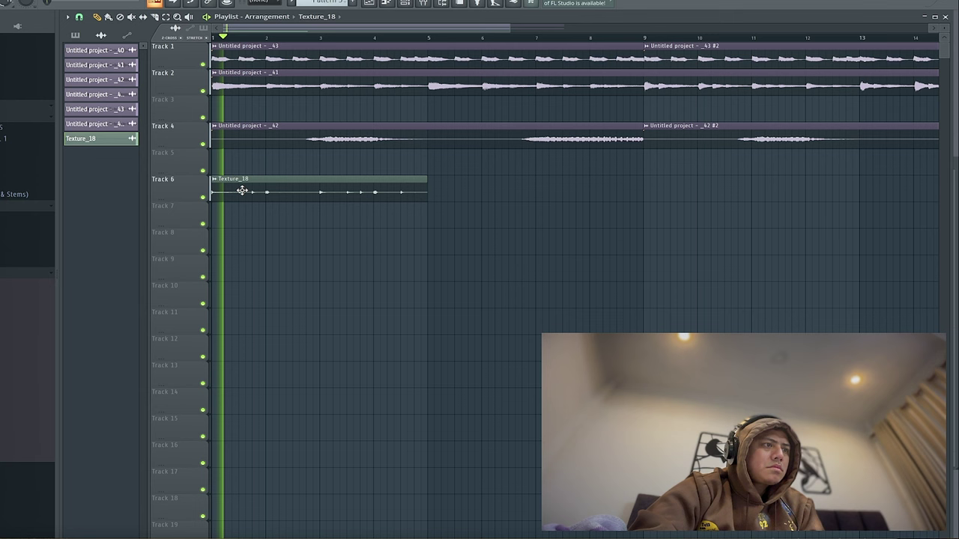
# - Repeat Texture_18 along Track 6 to bar 17, making the copies from bar 9 unique, and play the arrangement
pyautogui.doubleClick(263, 190)
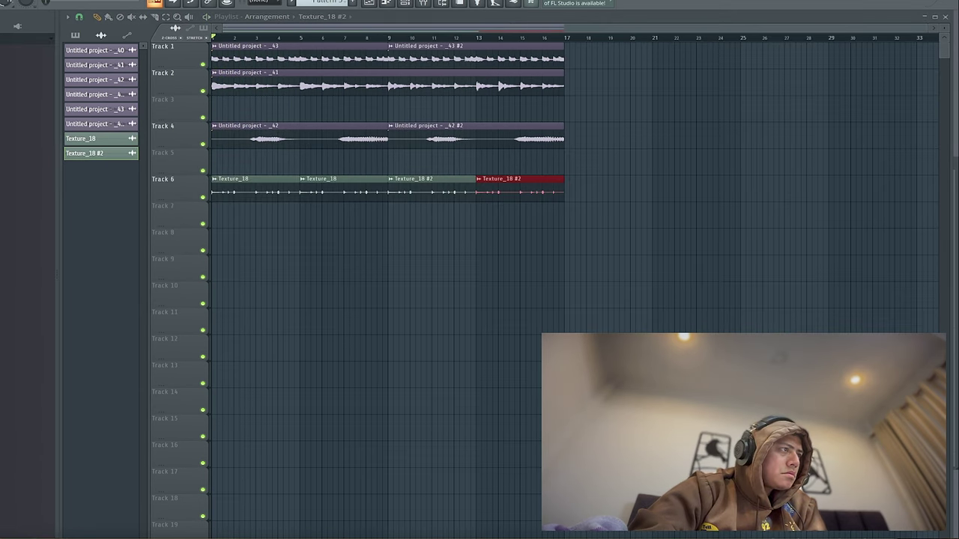
pyautogui.press('space')
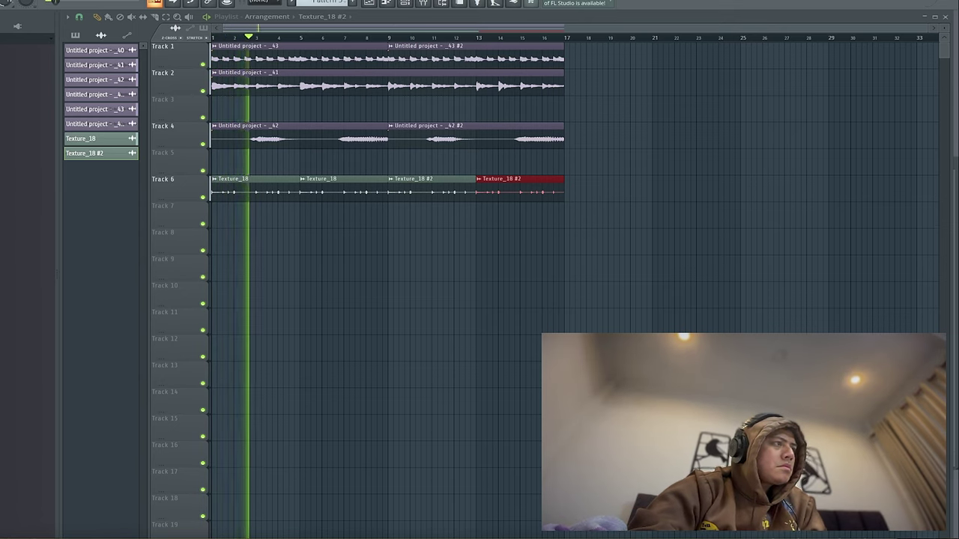
pyautogui.press('space')
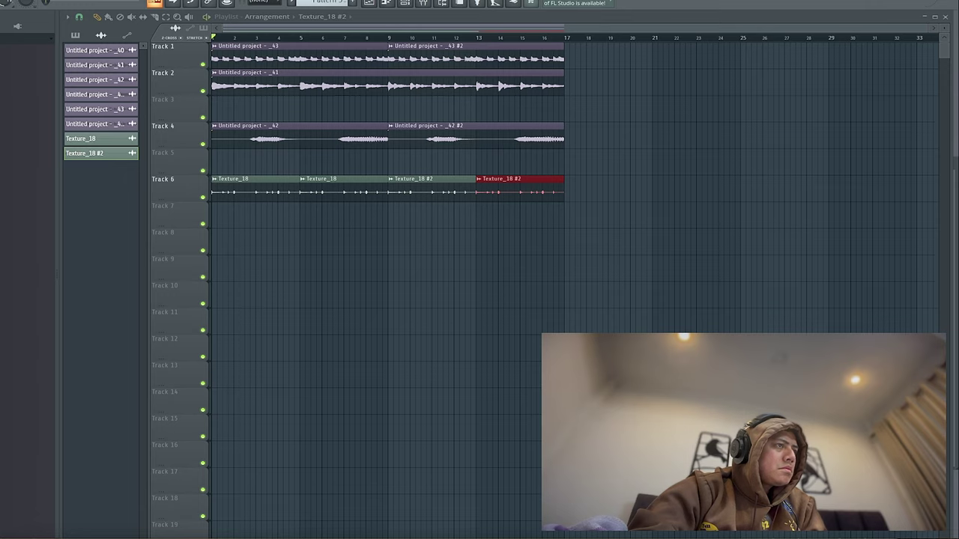
pyautogui.press('space')
pyautogui.press('space')
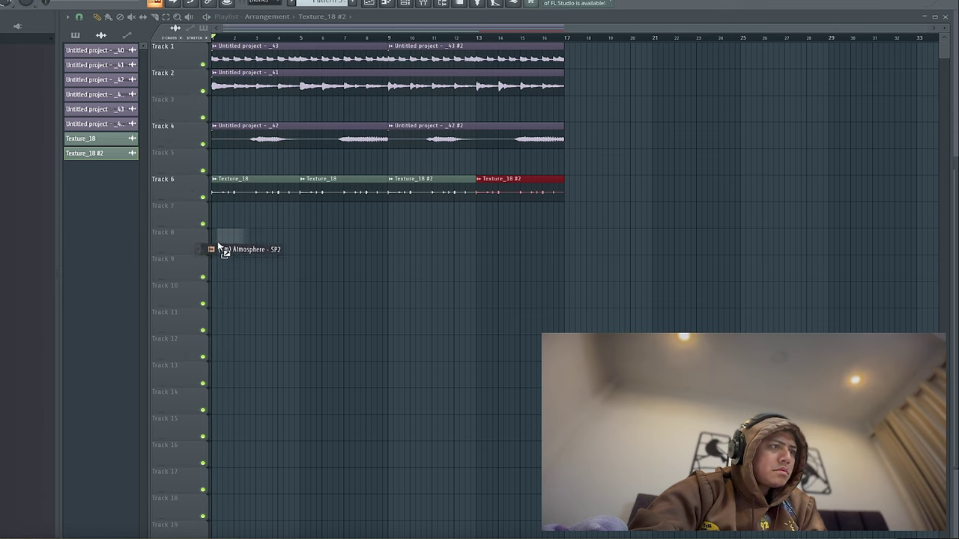
# - Place the (Cm) Atmosphere - SP2 sample at bar 1 of Track 8, copy it to bar 9 and audition the arrangement
pyautogui.moveTo(264, 244); pyautogui.dragTo(269, 248)
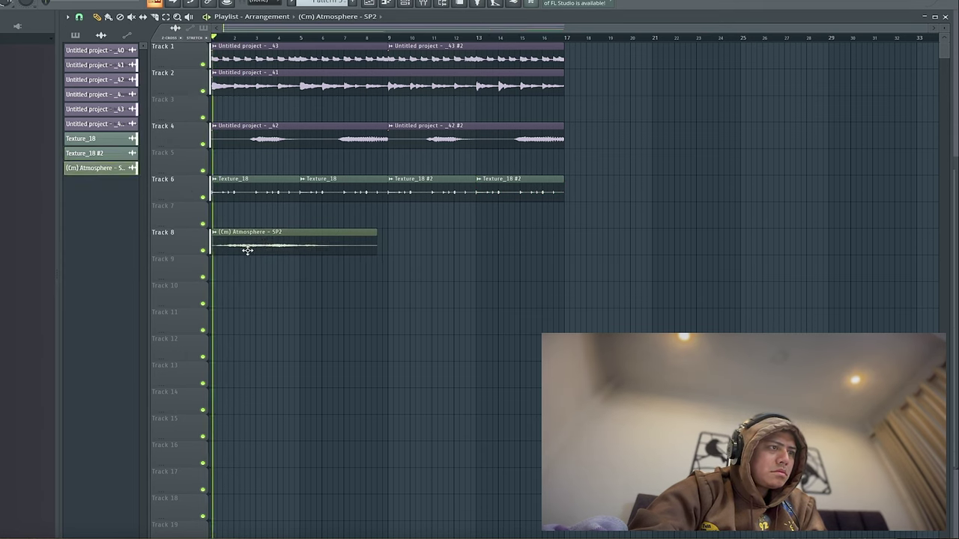
pyautogui.press('space')
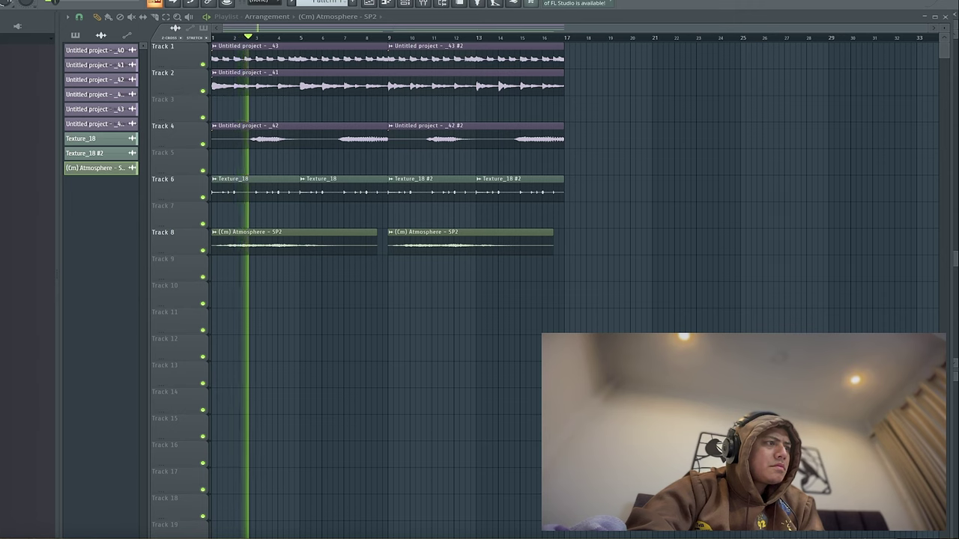
pyautogui.press('space')
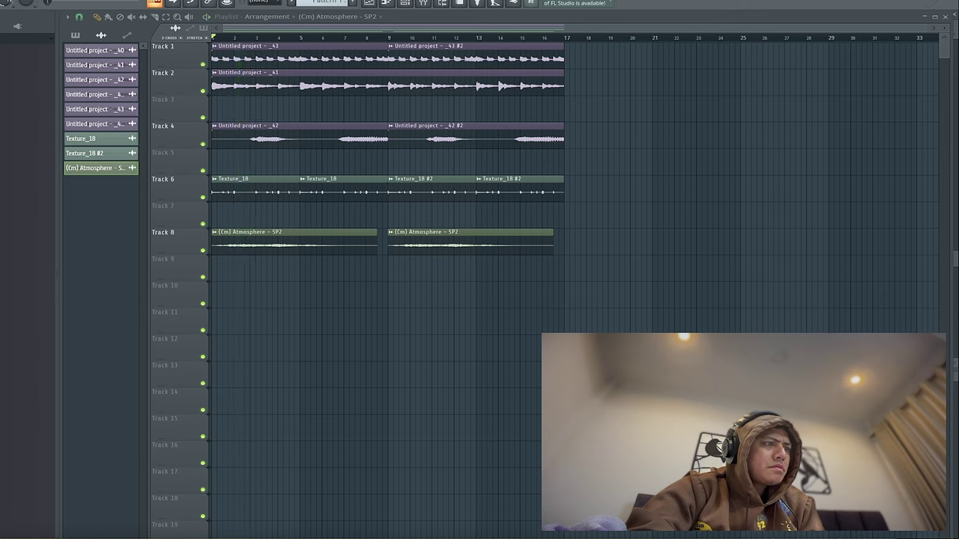
# - Add the (Cm) Fading Out - SP2 sample at bar 3 of Track 9 and normalize it during playback
pyautogui.moveTo(259, 270); pyautogui.dragTo(261, 269)
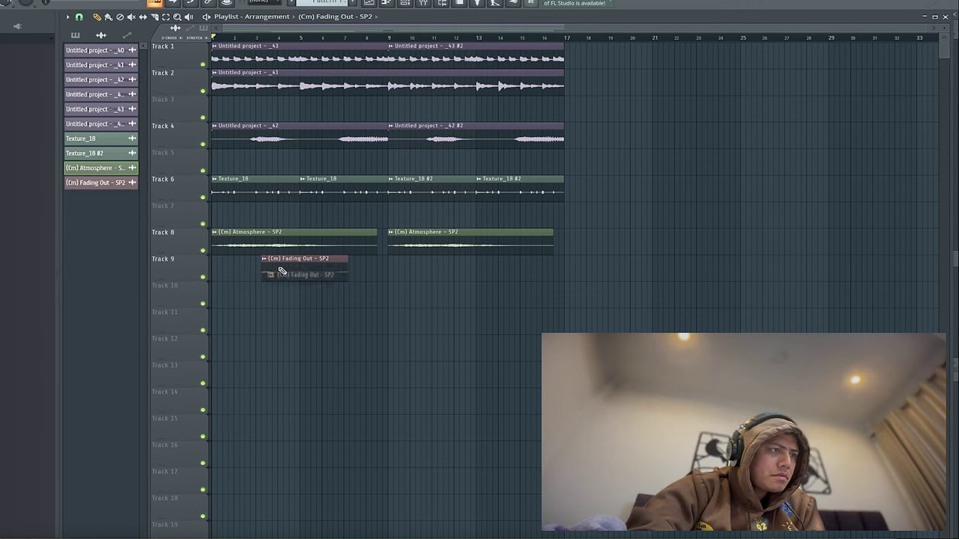
pyautogui.doubleClick(267, 270)
pyautogui.press('space')
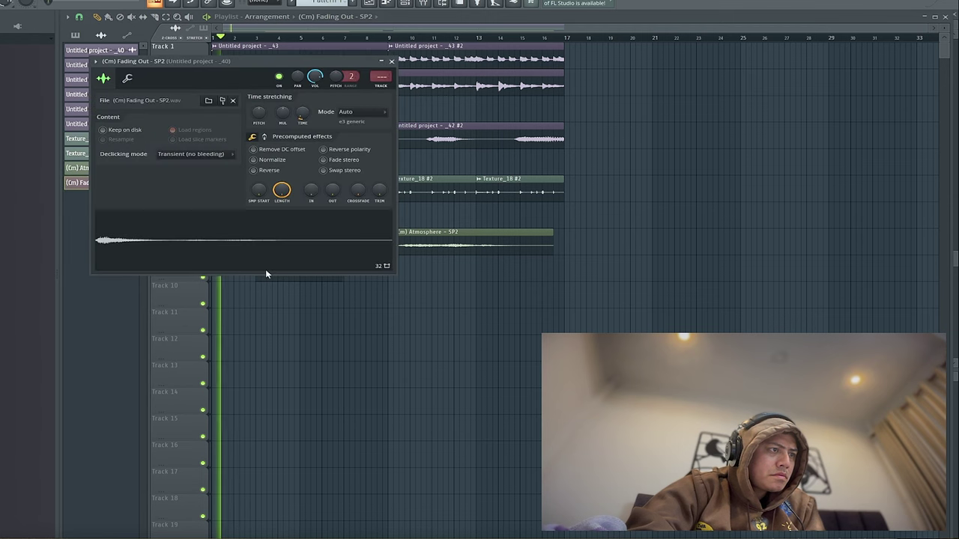
pyautogui.click(272, 160)
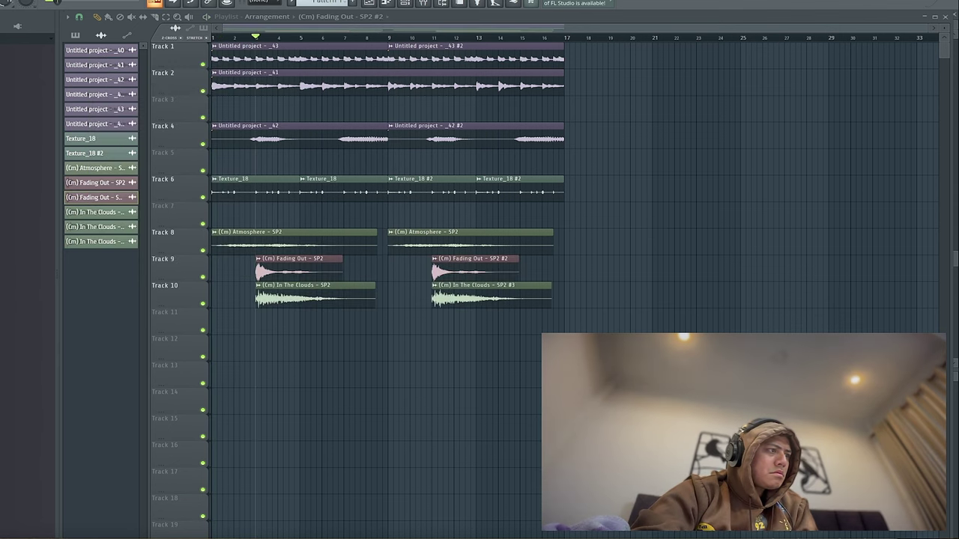
# - Place the (Cm) Granular Ambience - SP2 sample at bar 1 of Track 11 and copy it to bar 5, removing any stray copy
pyautogui.moveTo(364, 322); pyautogui.dragTo(214, 319)
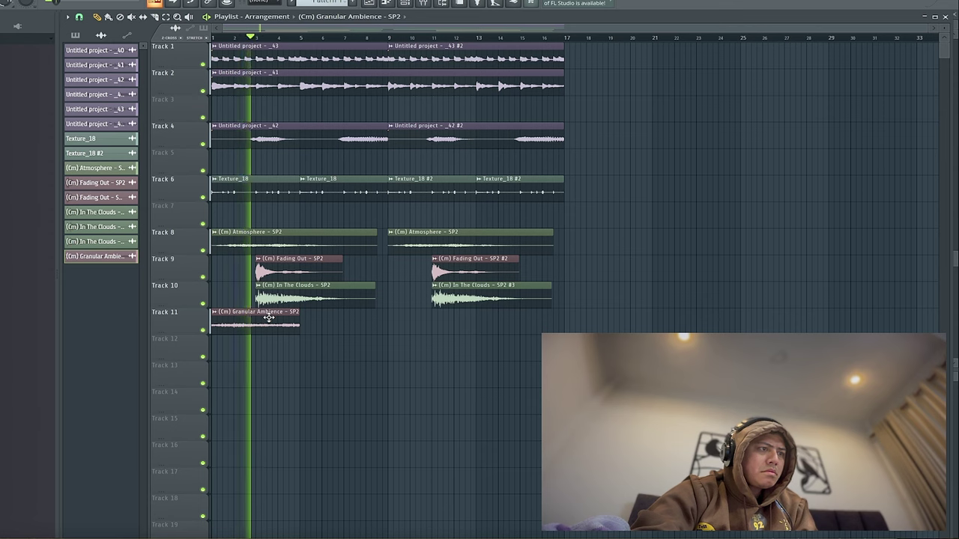
pyautogui.moveTo(258, 323)
pyautogui.mouseDown()
pyautogui.moveTo(361, 322)
pyautogui.moveTo(345, 322)
pyautogui.mouseUp()
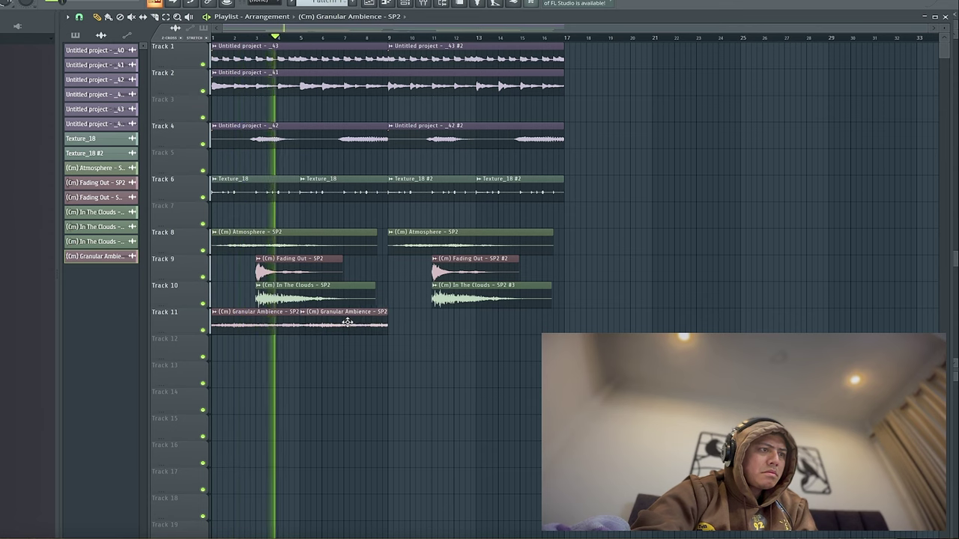
pyautogui.click(410, 322)
pyautogui.moveTo(410, 322); pyautogui.dragTo(447, 325)
pyautogui.rightClick(448, 325)
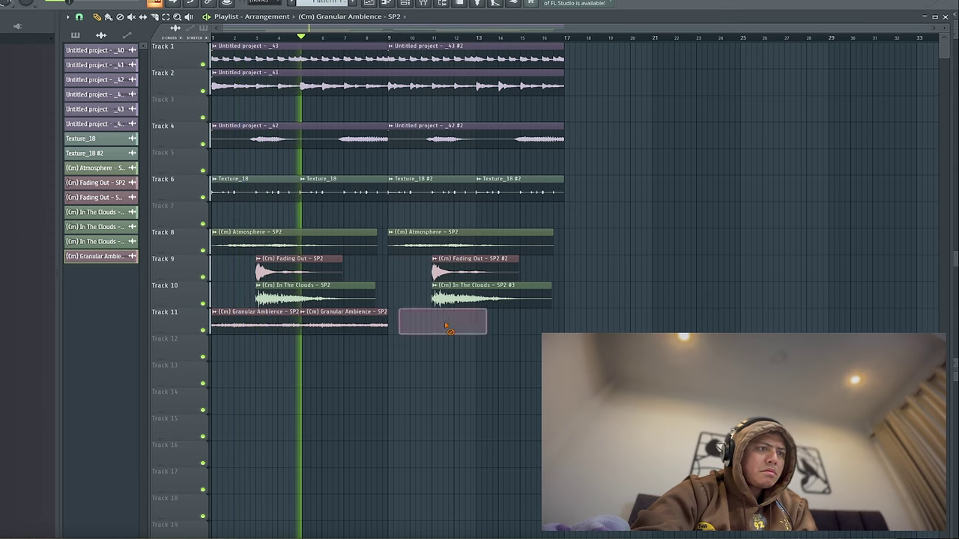
# - Lower the Granular Ambience sample's volume in its channel settings, close them and stop playback
pyautogui.doubleClick(265, 325)
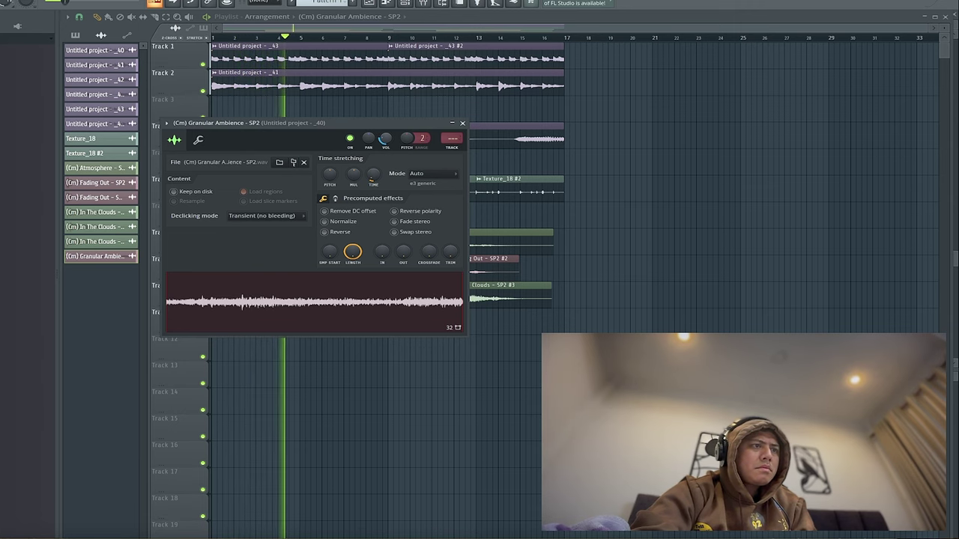
pyautogui.click(464, 124)
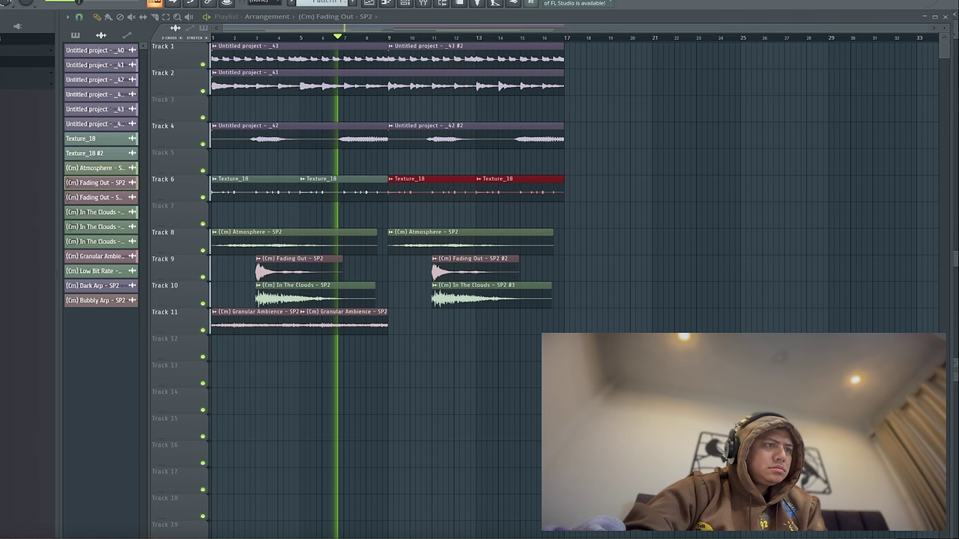
pyautogui.press('space')
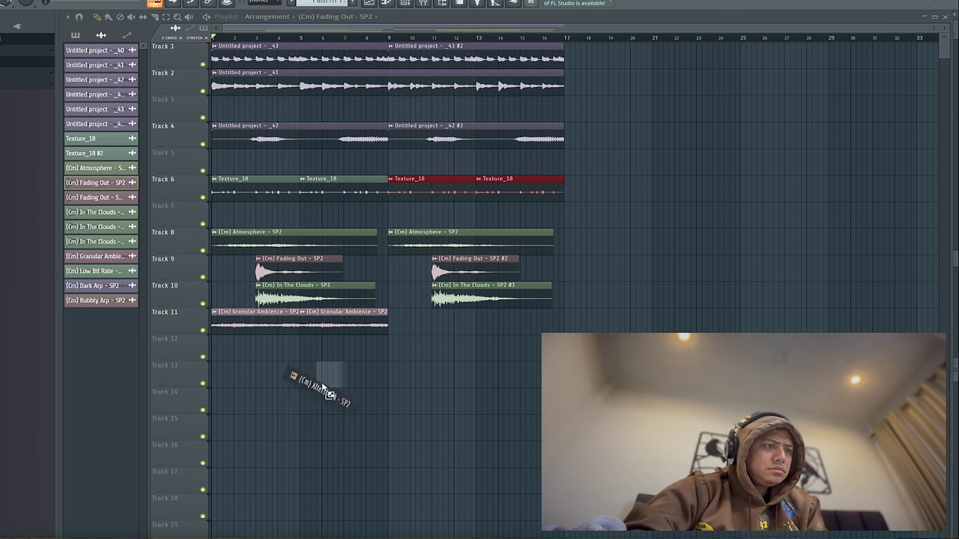
# - Place the (Cm) Aftershock - SP2 sample at bar 7 of Track 12 and slice it about three-eighths into the bar
pyautogui.moveTo(338, 363); pyautogui.dragTo(359, 355)
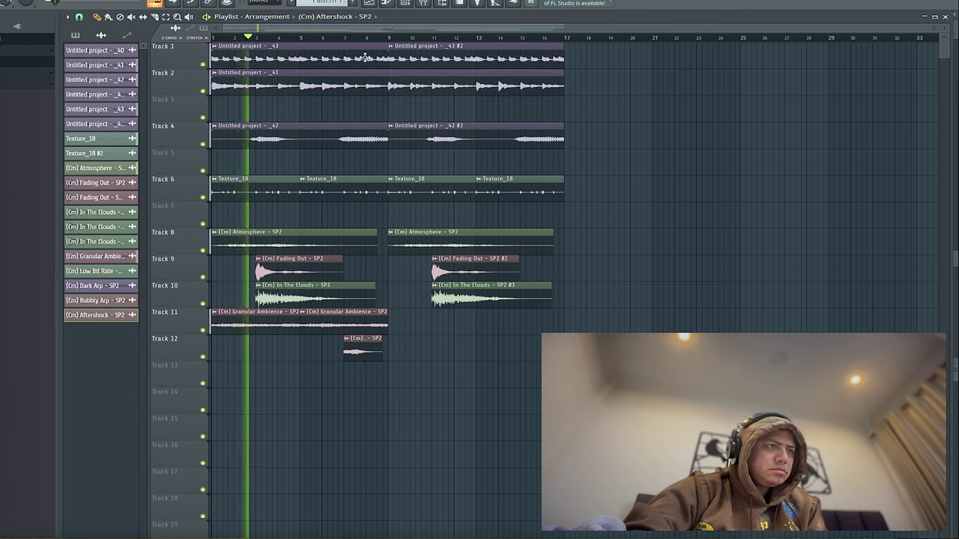
pyautogui.keyDown('ctrl'); pyautogui.scroll(2, 356, 322); pyautogui.keyUp('ctrl')
pyautogui.keyDown('ctrl'); pyautogui.scroll(2, 356, 323); pyautogui.keyUp('ctrl')
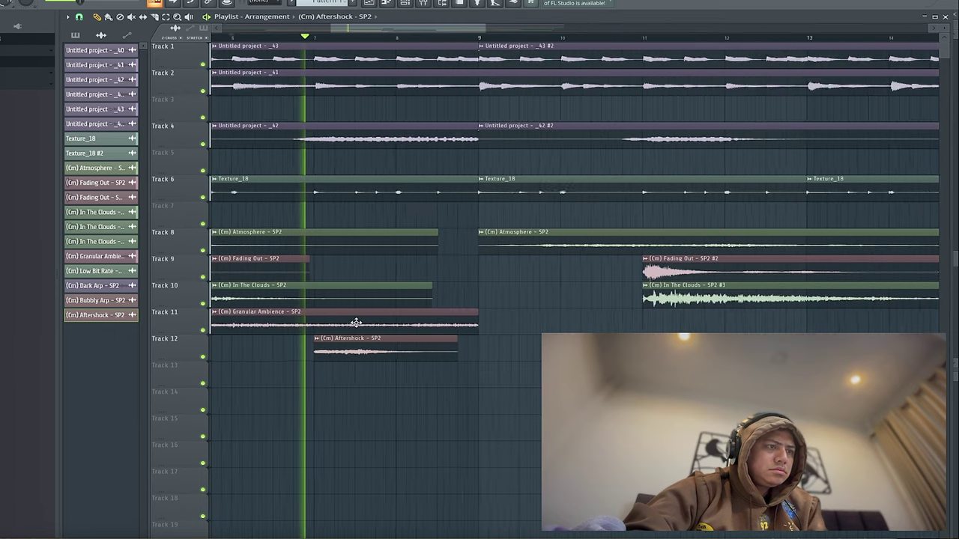
pyautogui.keyDown('ctrl'); pyautogui.scroll(3, 348, 347); pyautogui.keyUp('ctrl')
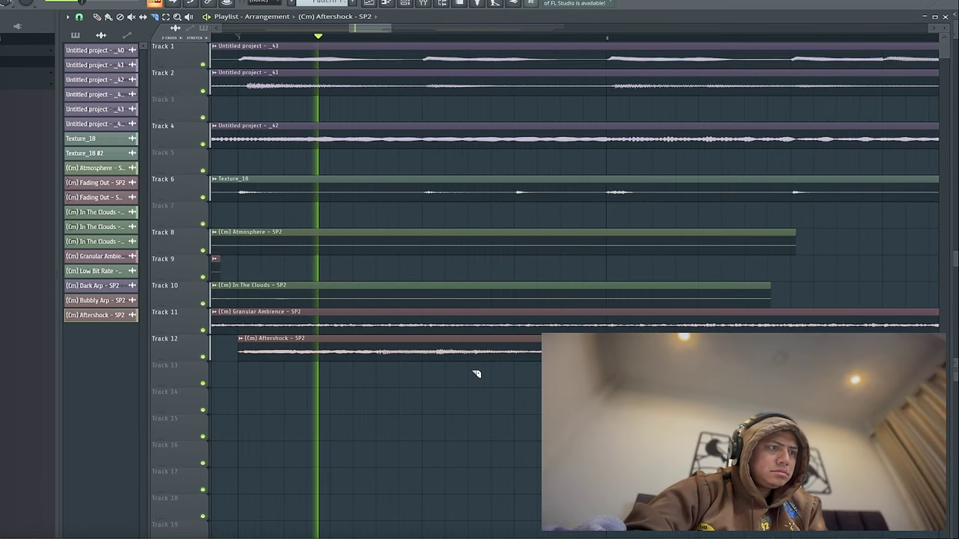
pyautogui.press('space')
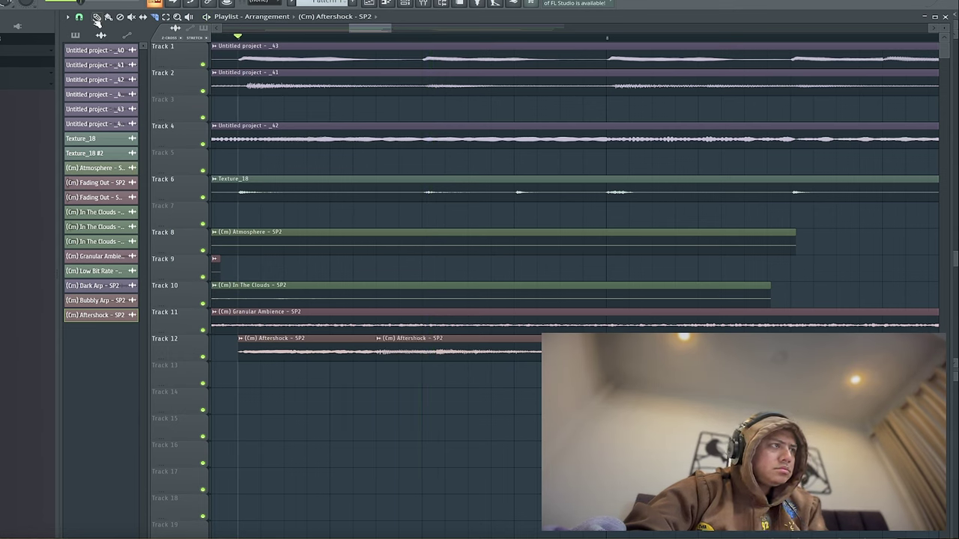
# - Audition the sliced Aftershock clip and make its second slice unique
pyautogui.press('space')
pyautogui.press('space')
pyautogui.click(380, 340)
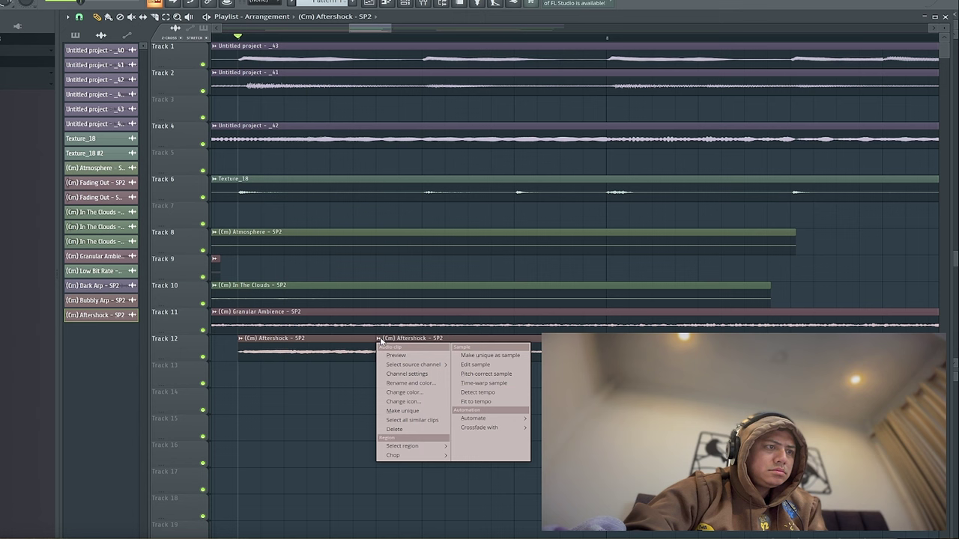
pyautogui.click(409, 413)
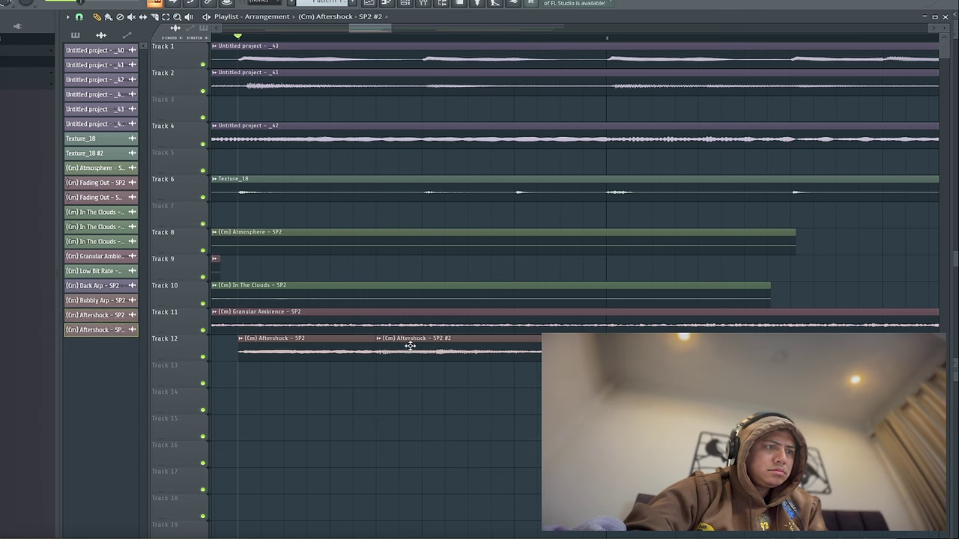
# - Lower the time-stretching pitch of the unique Aftershock slice, audition it and close its channel settings
pyautogui.press('space')
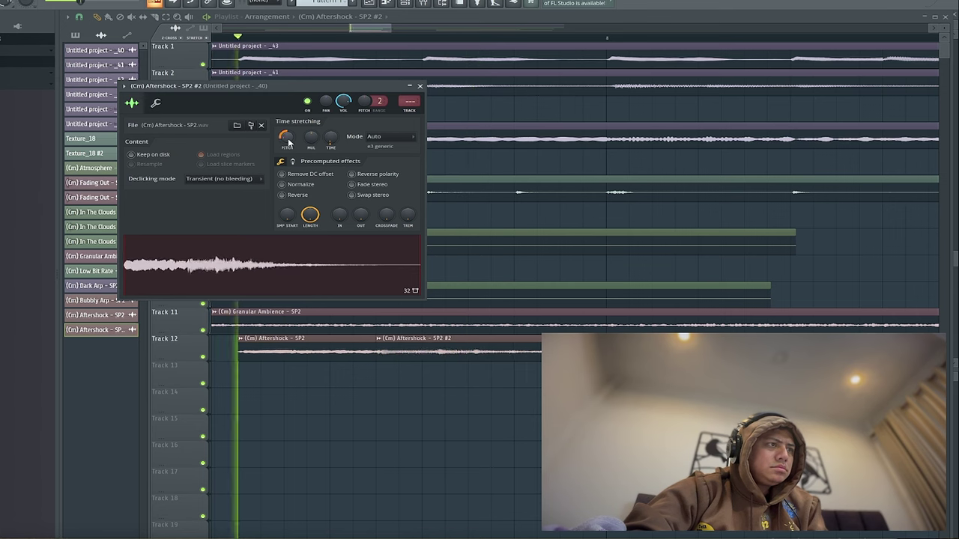
pyautogui.press('space')
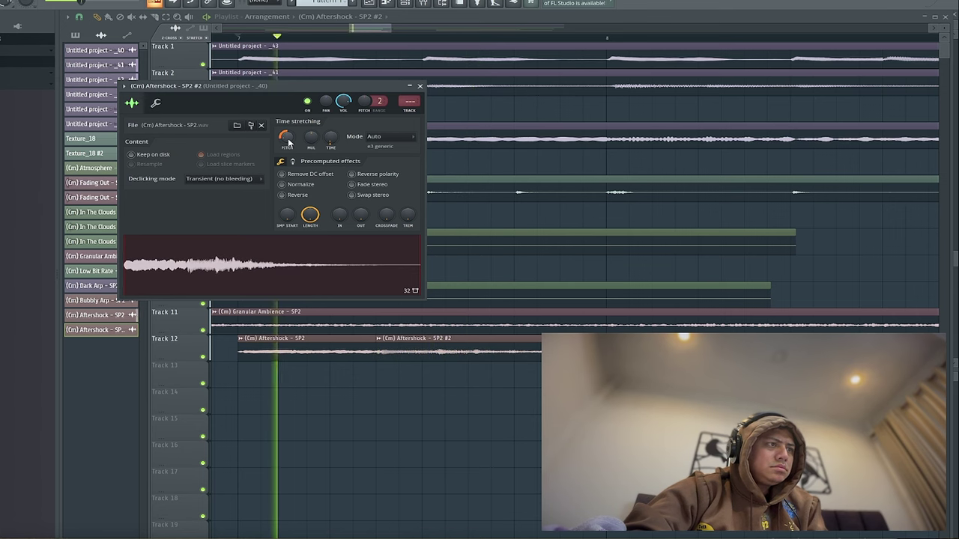
pyautogui.click(419, 85)
pyautogui.scroll(-2, 433, 226)
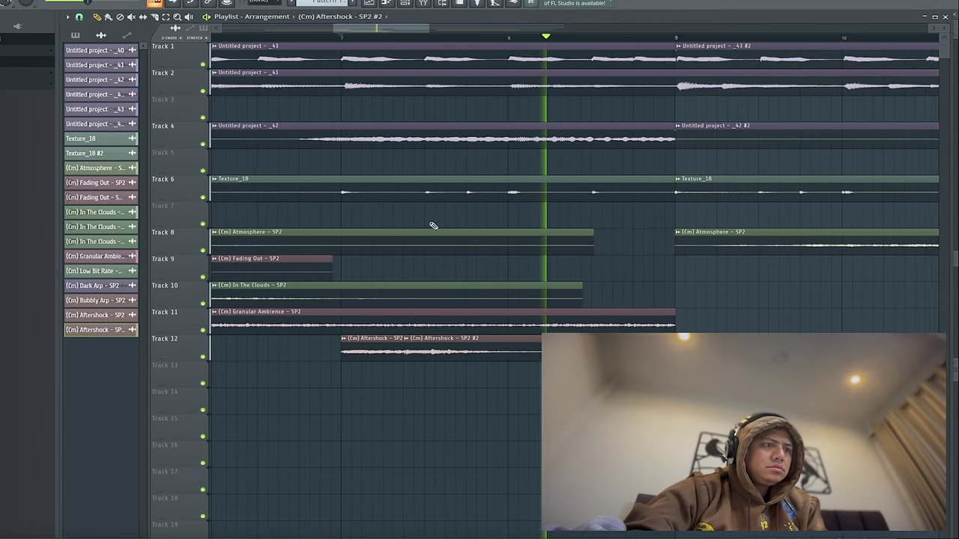
# - Place the (Cm) Melodic Idea - SP2 sample at bar 9 of Track 14, move the Bouncin Melodics clip to about bar 13.75, and play the song
pyautogui.scroll(-2, 433, 226)
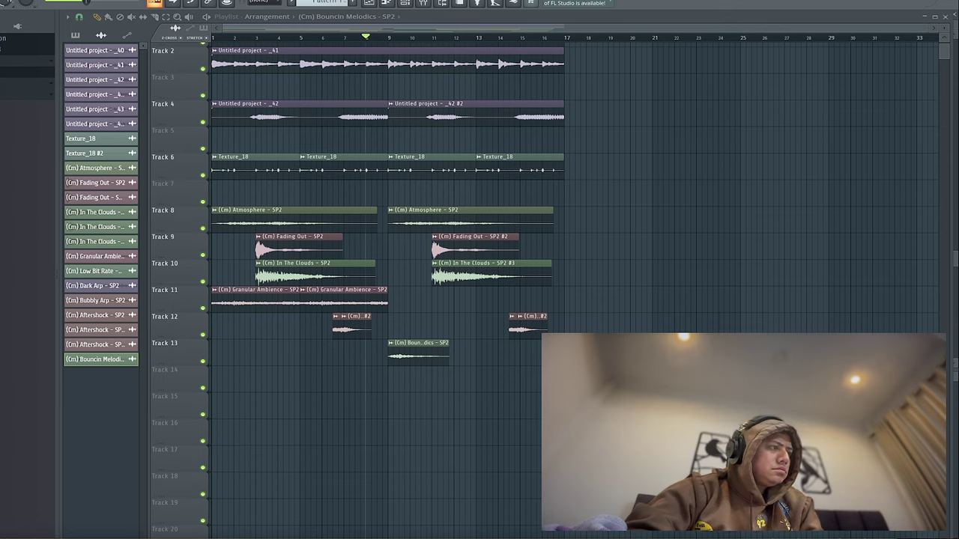
pyautogui.moveTo(382, 379); pyautogui.dragTo(386, 378)
pyautogui.moveTo(443, 358); pyautogui.dragTo(548, 357)
pyautogui.press('space')
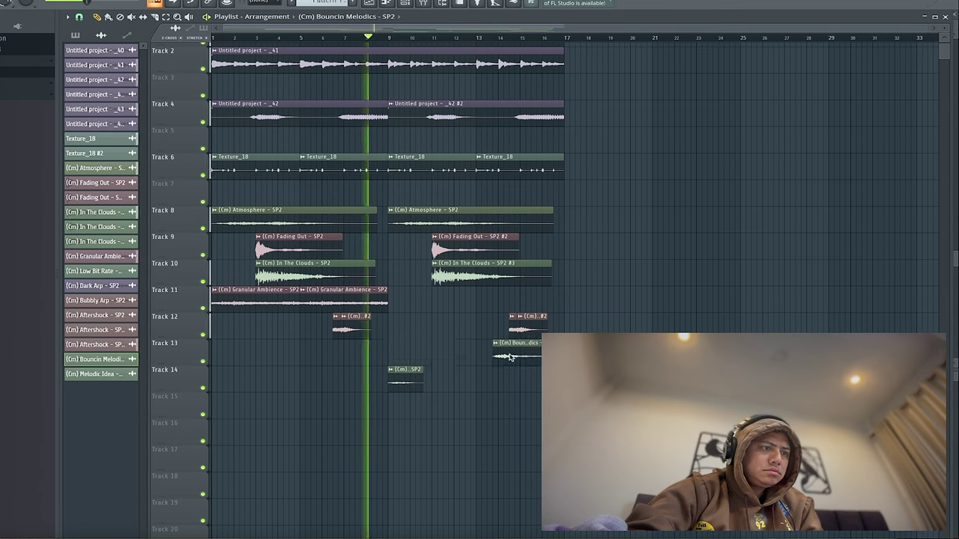
# - Normalize the (Cm) Melodic Idea - SP2 sample in its channel settings and audition the clip within the arrangement
pyautogui.click(415, 377)
pyautogui.doubleClick(415, 378)
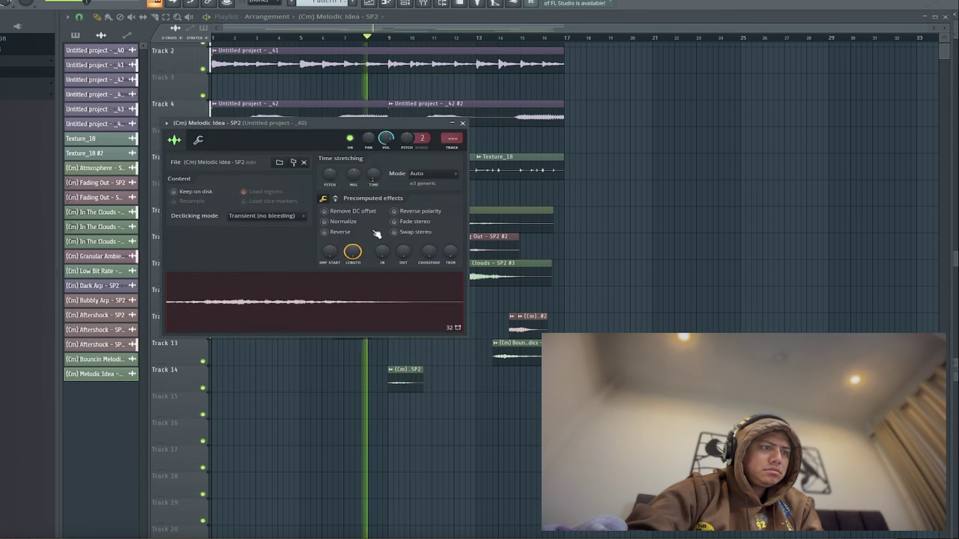
pyautogui.click(325, 222)
pyautogui.click(462, 122)
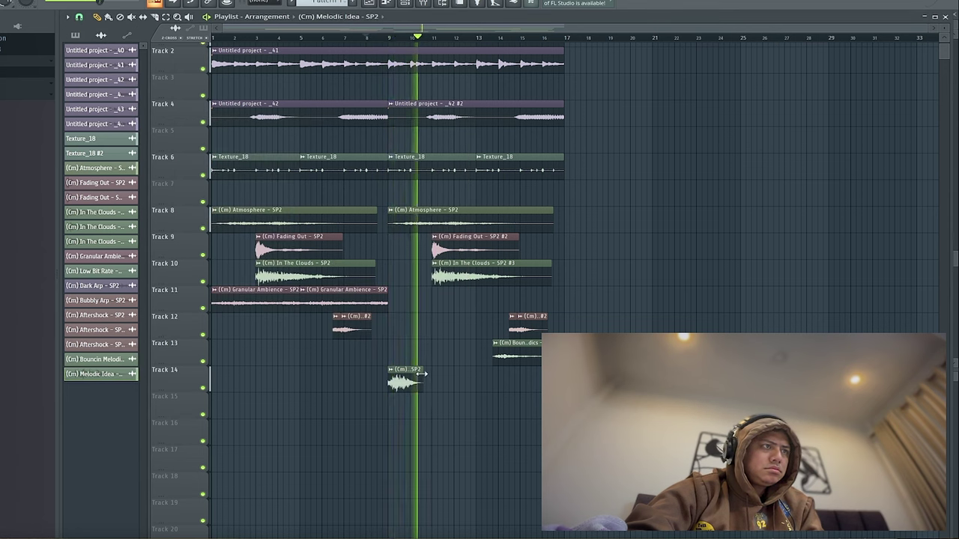
pyautogui.press('space')
pyautogui.press('space')
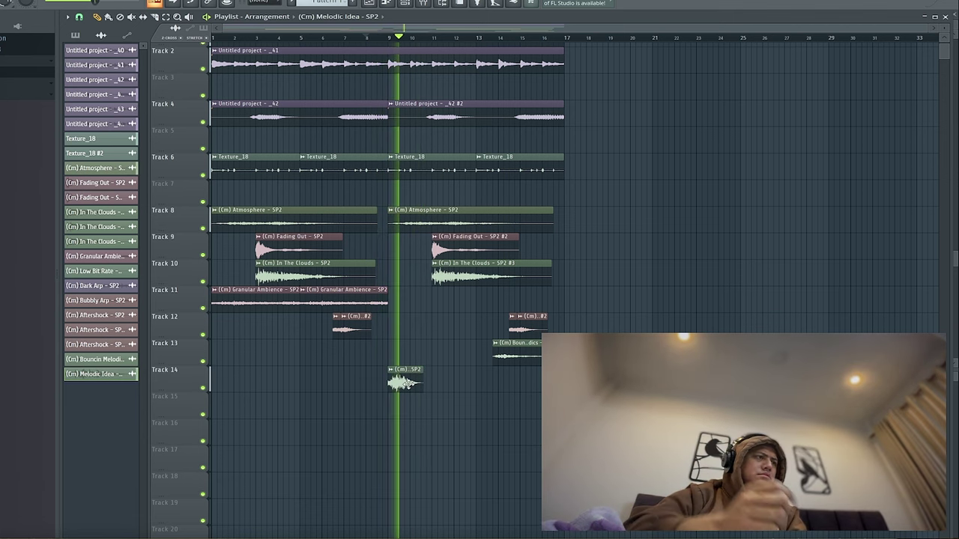
pyautogui.doubleClick(409, 383)
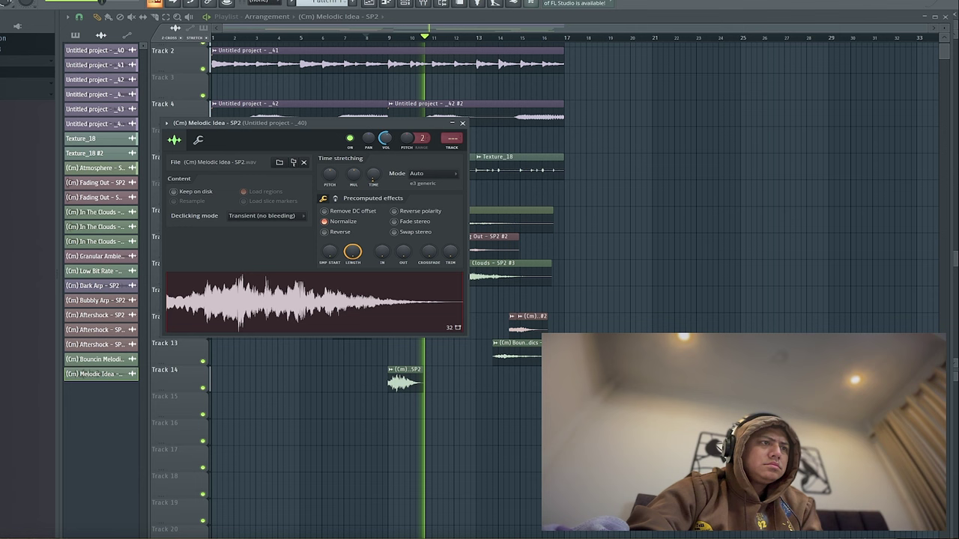
pyautogui.press('space')
pyautogui.press('space')
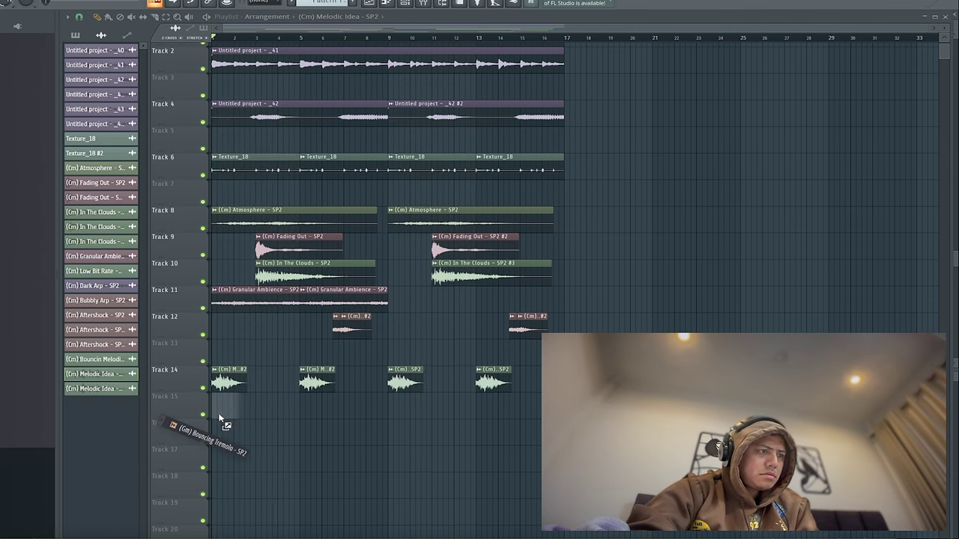
# - Place the (Gm) Bouncing Tremolo - SP2 sample at bar 2 of Track 15 and duplicate it in three-bar groups across the 16 bars
pyautogui.moveTo(235, 411); pyautogui.dragTo(236, 410)
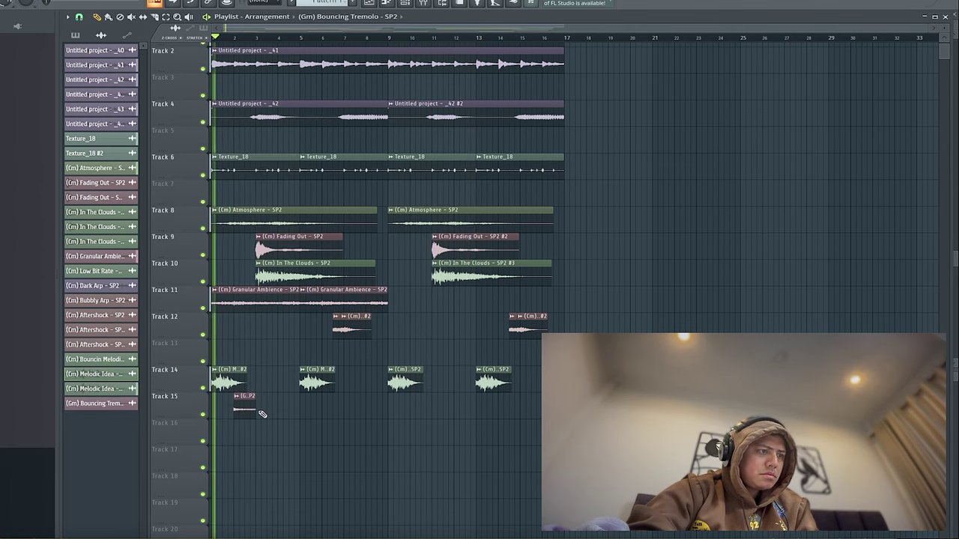
pyautogui.click(248, 408)
pyautogui.hotkey('ctrl', 'b')
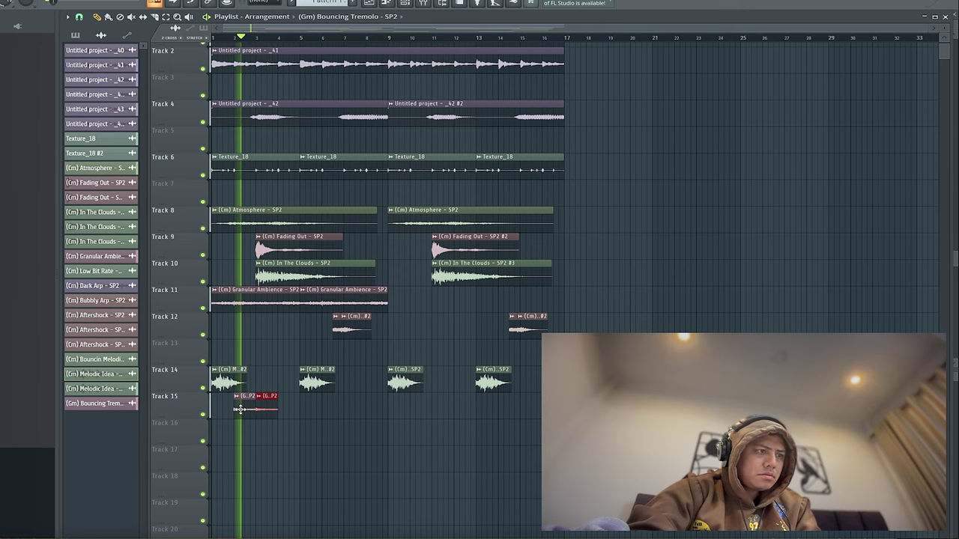
pyautogui.hotkey('ctrl', 'b')
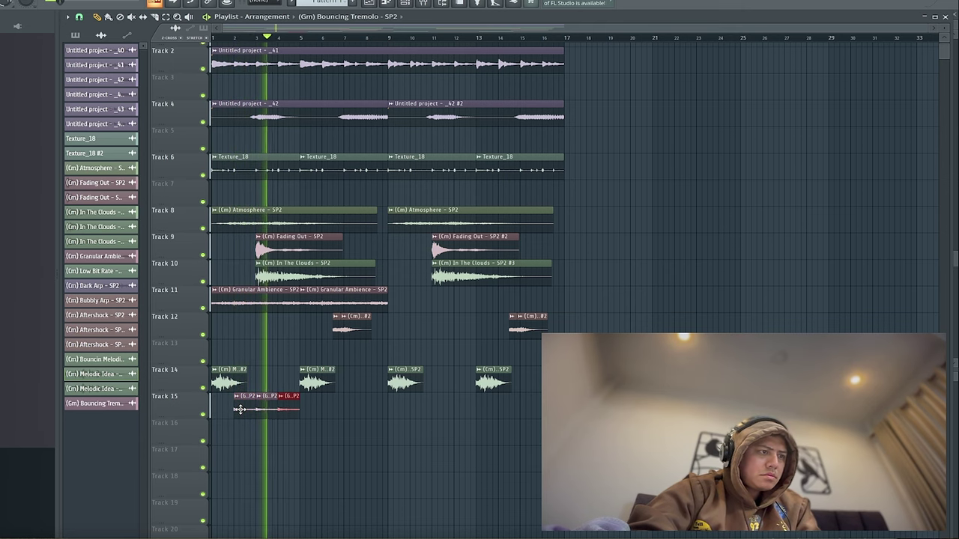
pyautogui.hotkey('ctrl', 'b')
pyautogui.hotkey('ctrl', 'b')
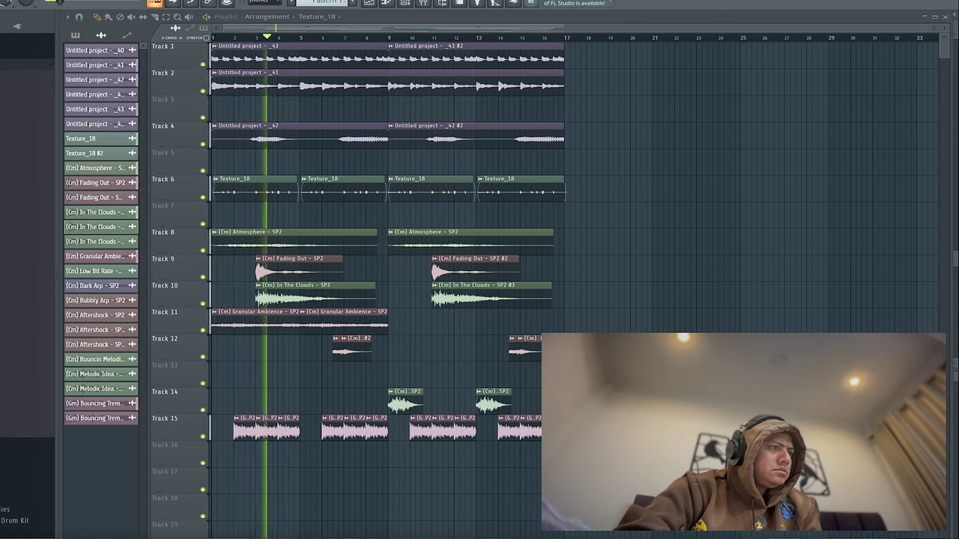
# - Add the Voc -9-Fmin vocal sample to Track 16 and audition it from just before bar 9
pyautogui.press('space')
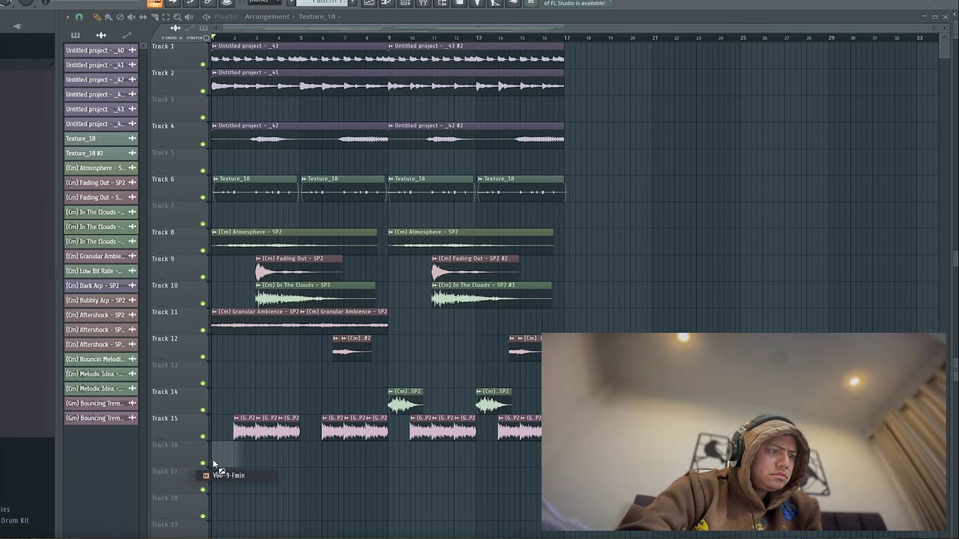
pyautogui.moveTo(212, 460); pyautogui.dragTo(212, 460)
pyautogui.scroll(3, 401, 467)
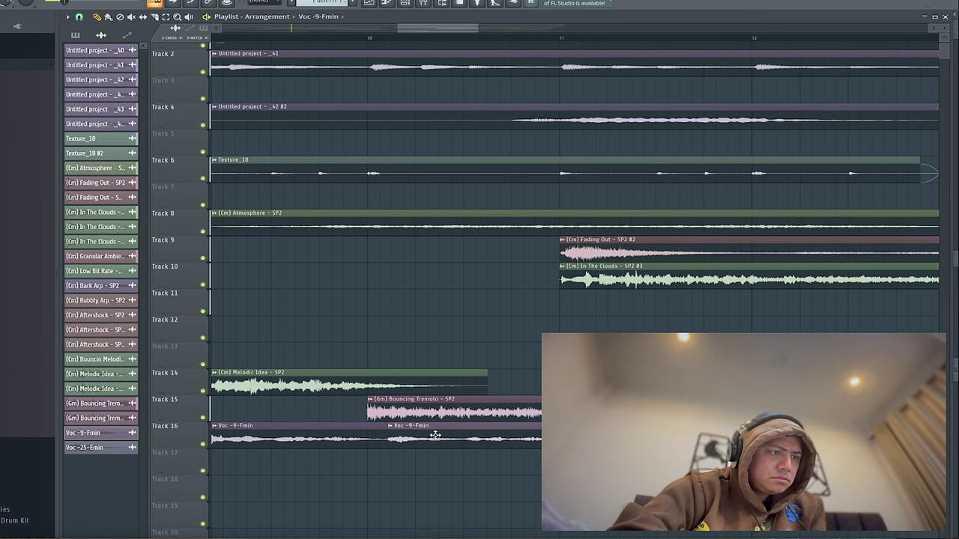
pyautogui.scroll(-6, 604, 435)
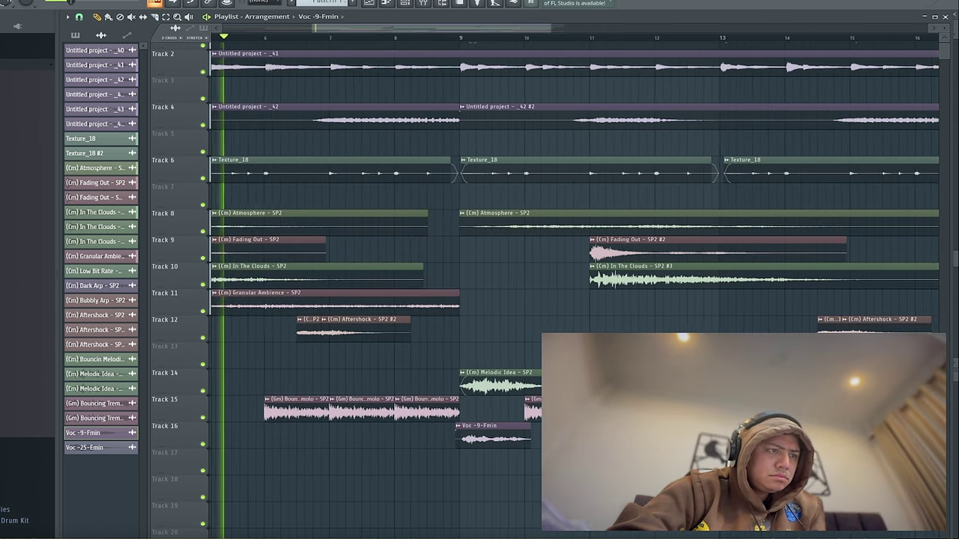
pyautogui.click(449, 39)
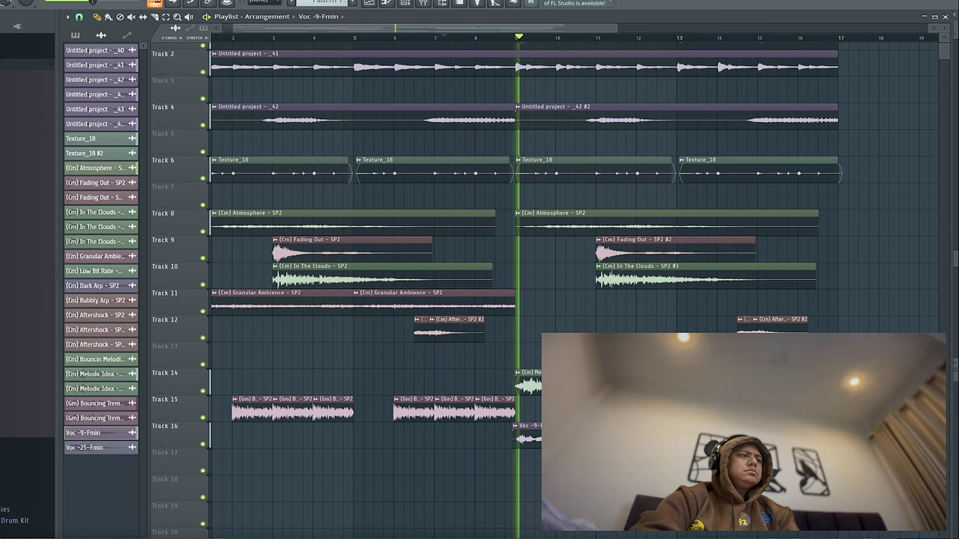
# - Load the Bass - Signature Reese sample as a new channel, adjust its volume envelope and check its group settings
pyautogui.click(32, 64)
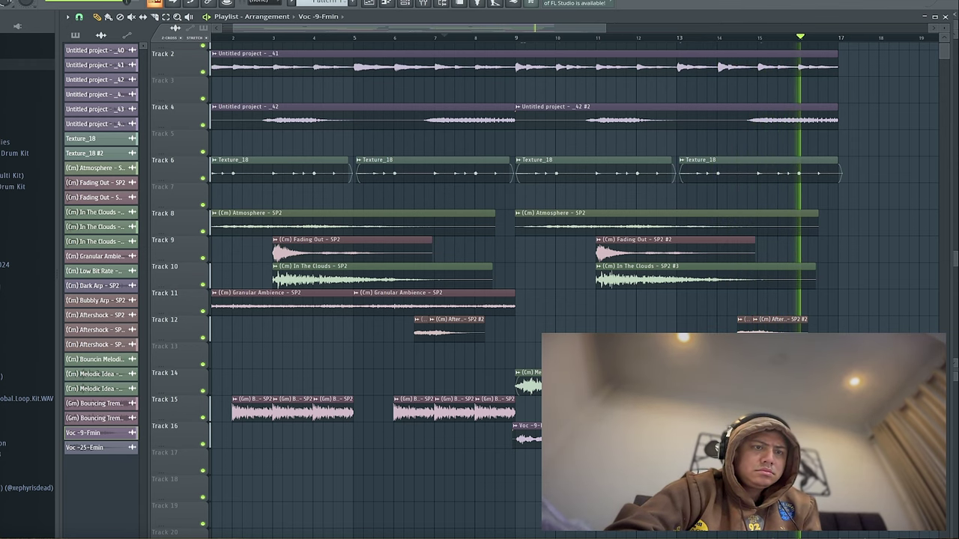
pyautogui.press('F6')
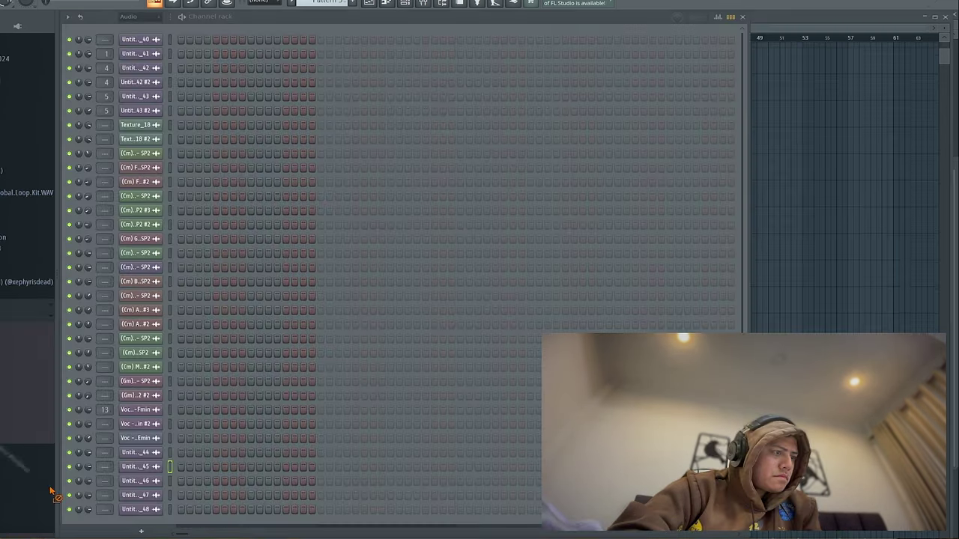
pyautogui.moveTo(126, 522); pyautogui.dragTo(126, 521)
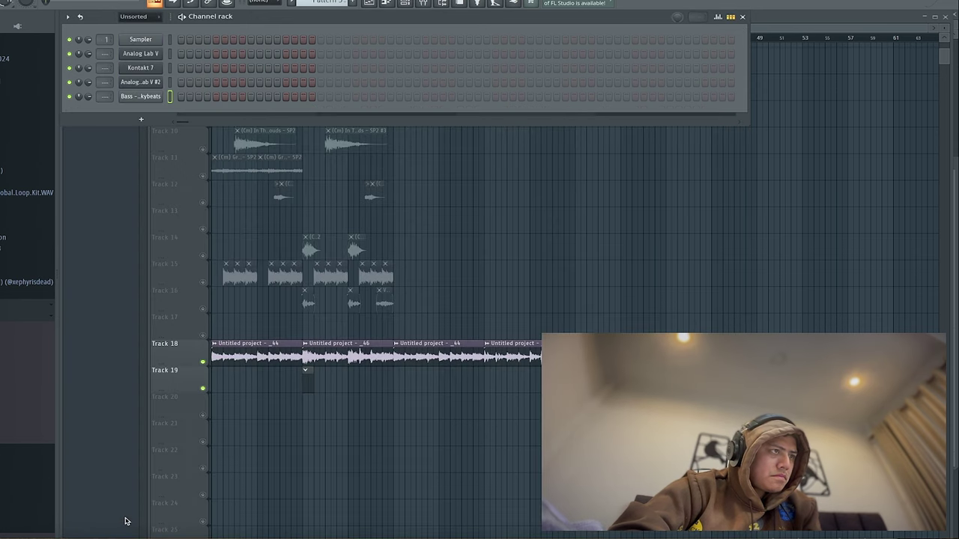
pyautogui.click(148, 96)
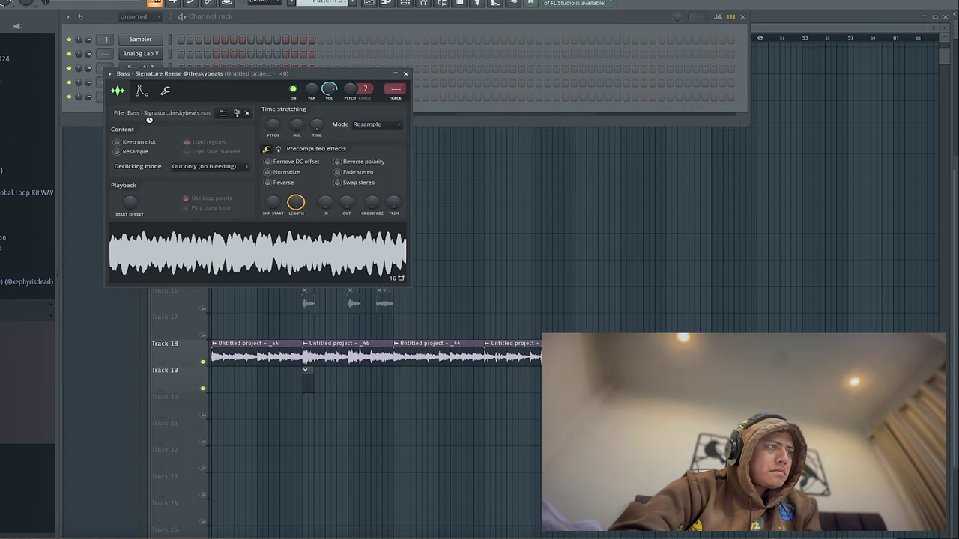
pyautogui.click(141, 90)
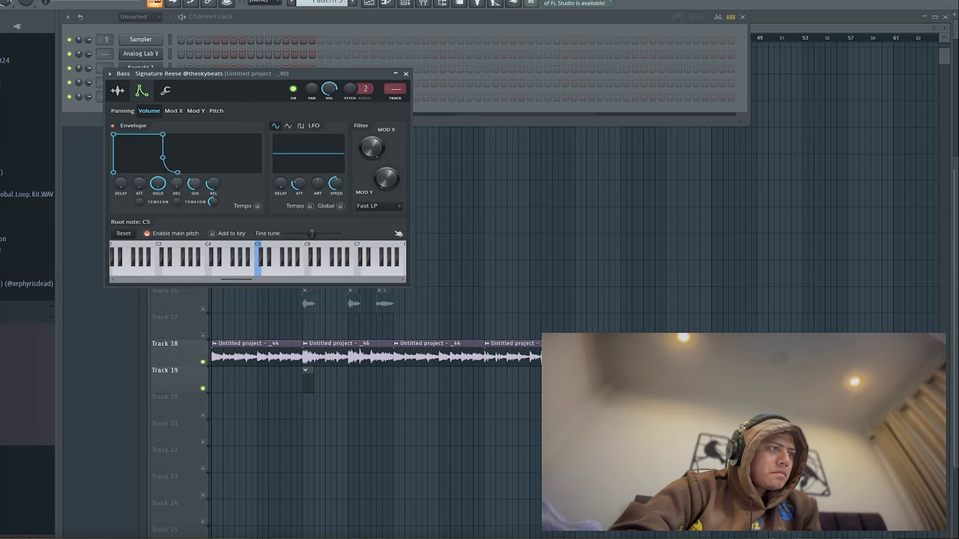
pyautogui.click(166, 91)
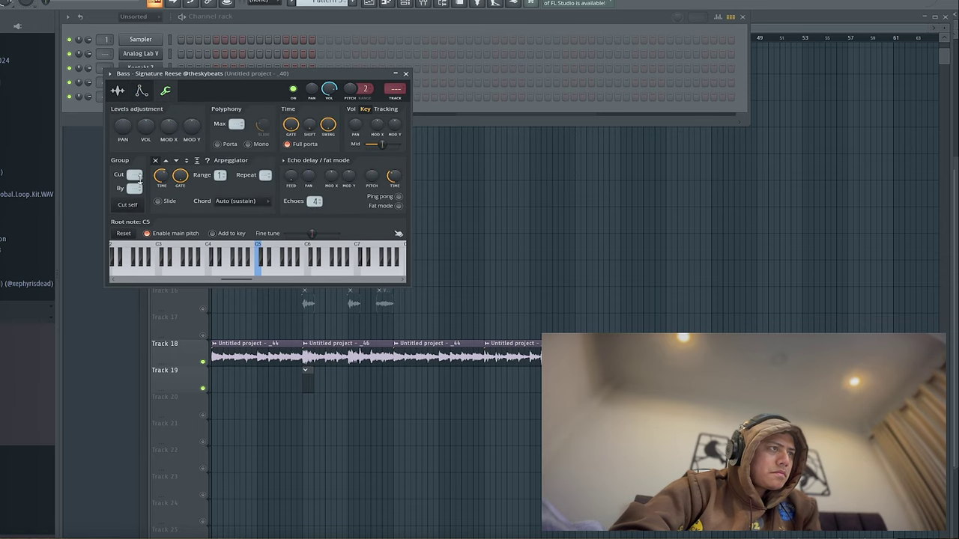
pyautogui.click(405, 73)
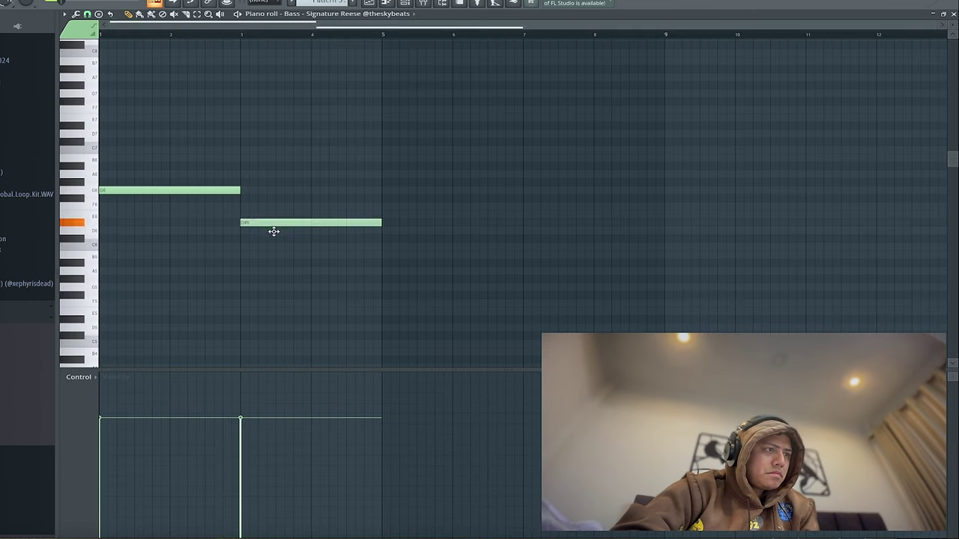
# - Move the second bass note down to D6 and add two-bar notes on G6 at bar 5 and D6 at bar 7
pyautogui.moveTo(273, 230); pyautogui.dragTo(273, 233)
pyautogui.press('space')
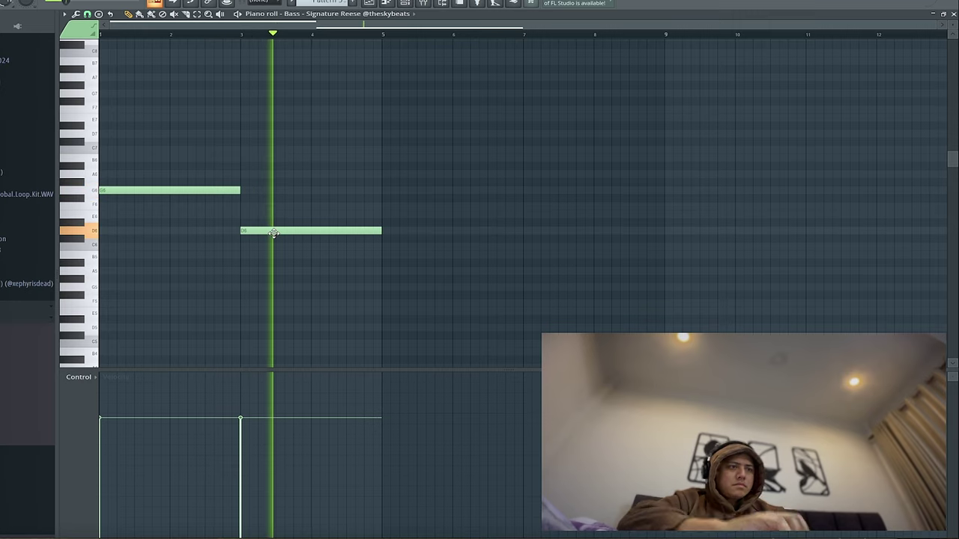
pyautogui.click(382, 190)
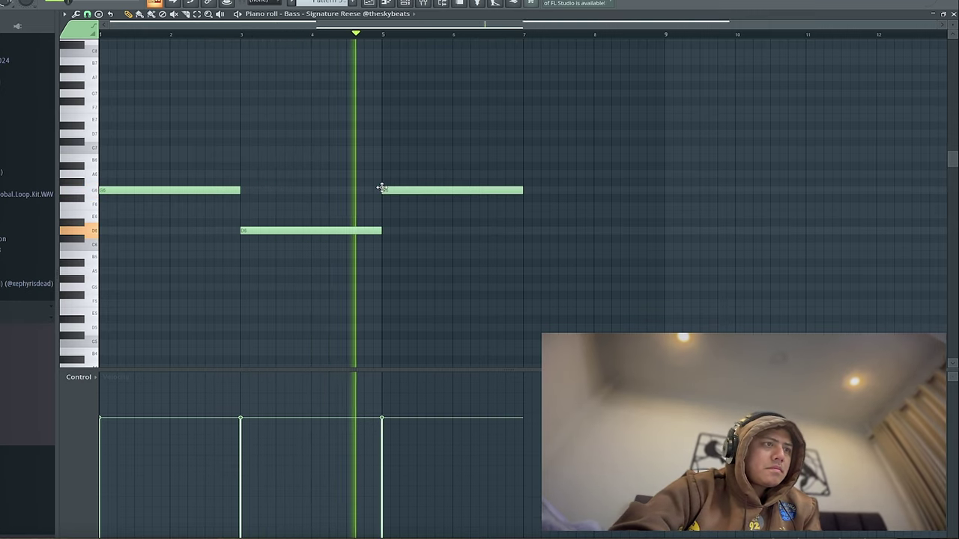
pyautogui.click(525, 230)
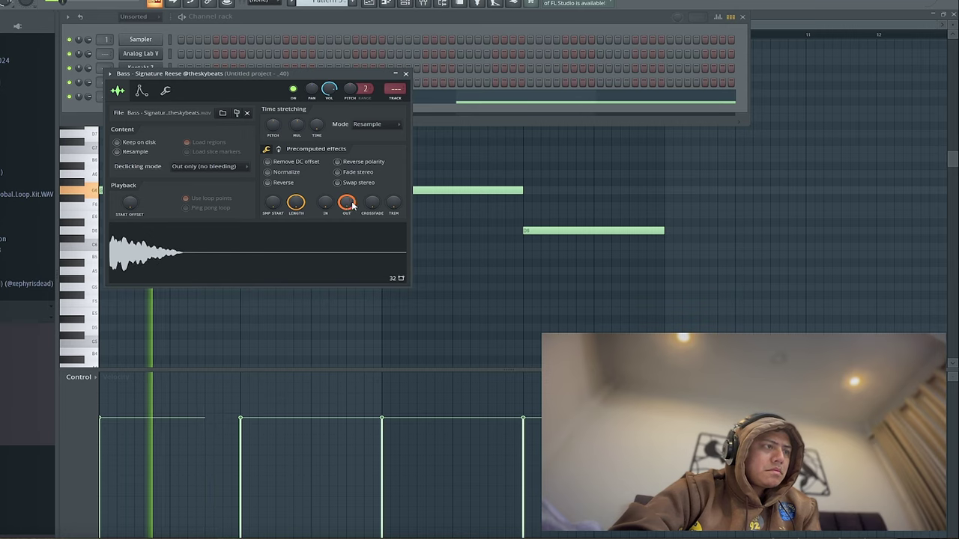
# - Lower the fade-out of the Signature Reese bass sample and close its channel settings and the channel rack
pyautogui.moveTo(346, 203); pyautogui.dragTo(346, 219)
pyautogui.click(405, 74)
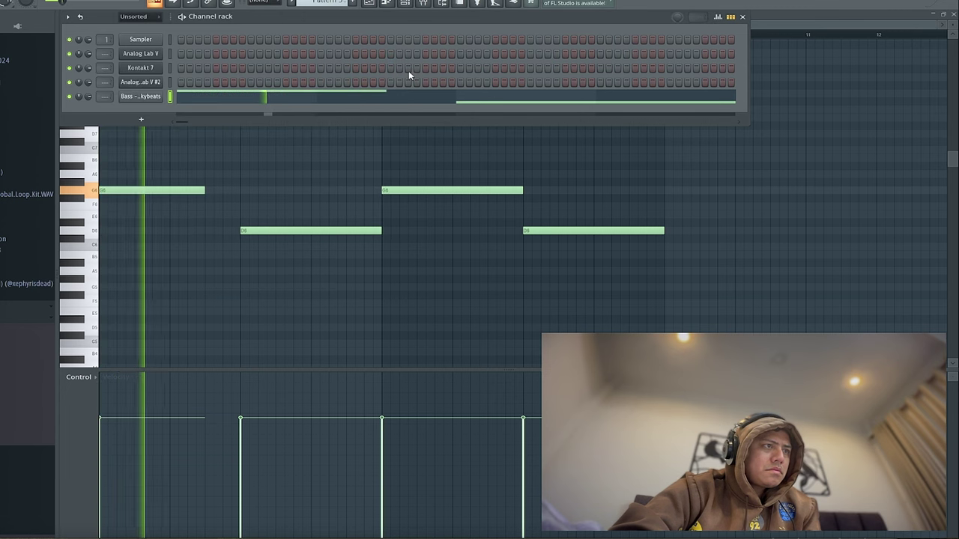
pyautogui.press('F6')
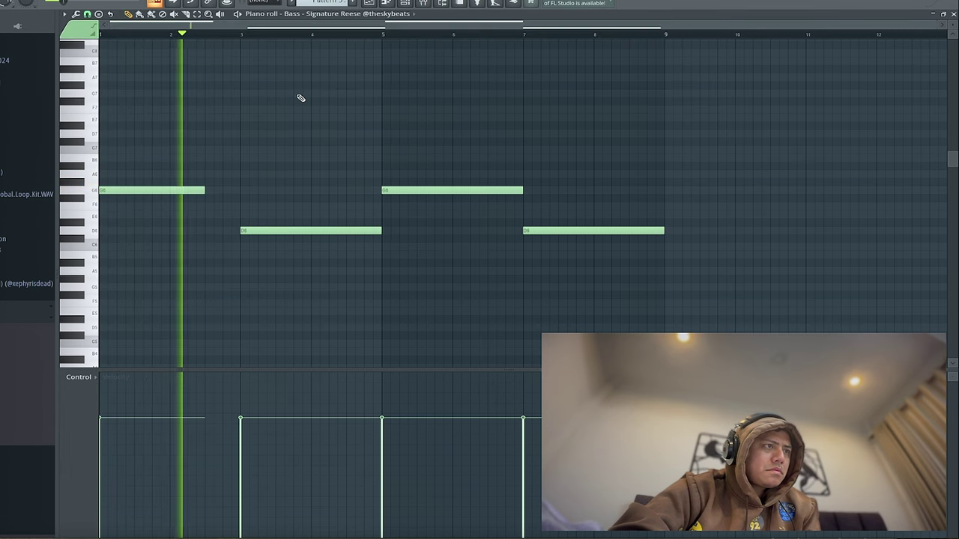
# - Add an A6 bass note at beat 3 of bar 2, shorten it to end at bar 3, and play the pattern
pyautogui.press('space')
pyautogui.click(211, 173)
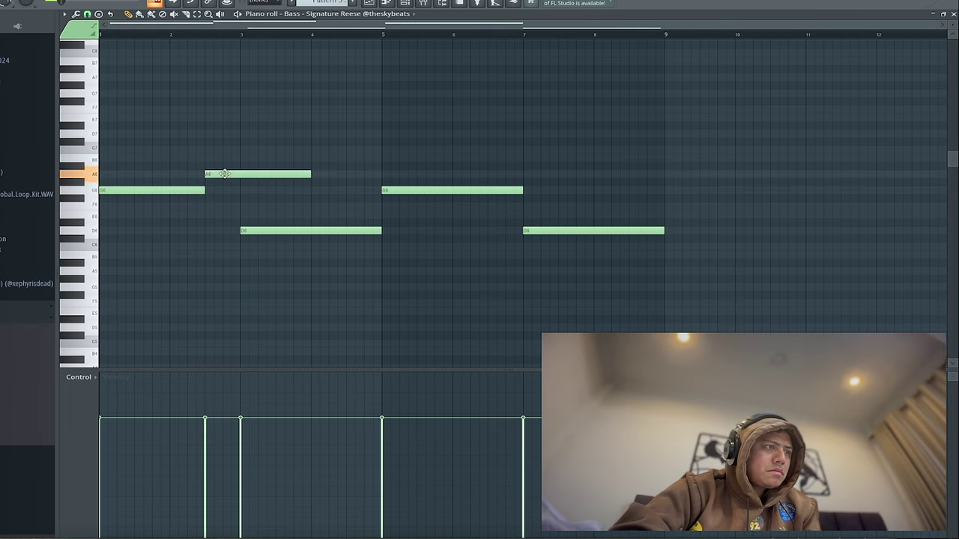
pyautogui.moveTo(313, 174); pyautogui.dragTo(242, 174)
pyautogui.press('space')
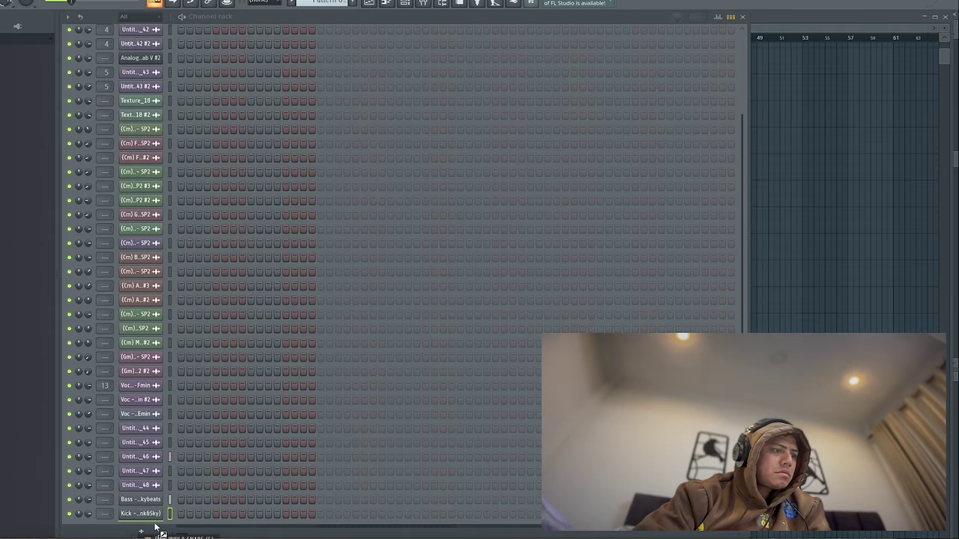
# - Load the BWB WAV 9 SNARE (5) sample as a new channel and place hits on steps 9, 25, 41 and 57
pyautogui.moveTo(158, 527); pyautogui.dragTo(153, 523)
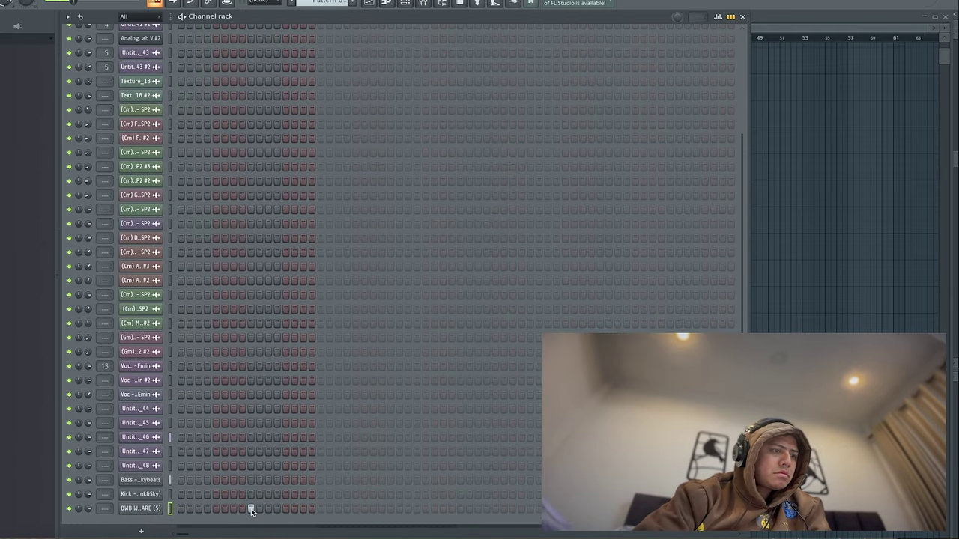
pyautogui.click(390, 509)
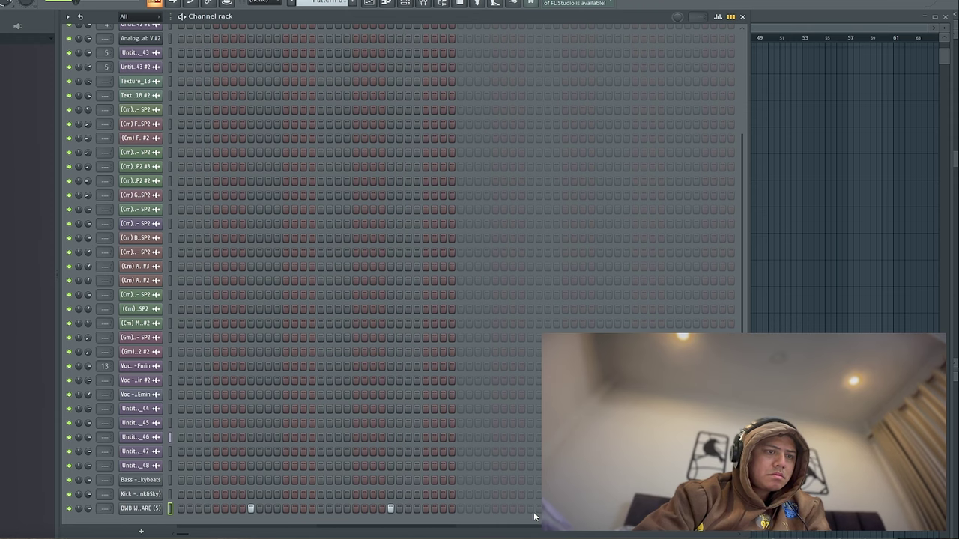
pyautogui.click(530, 510)
pyautogui.click(669, 509)
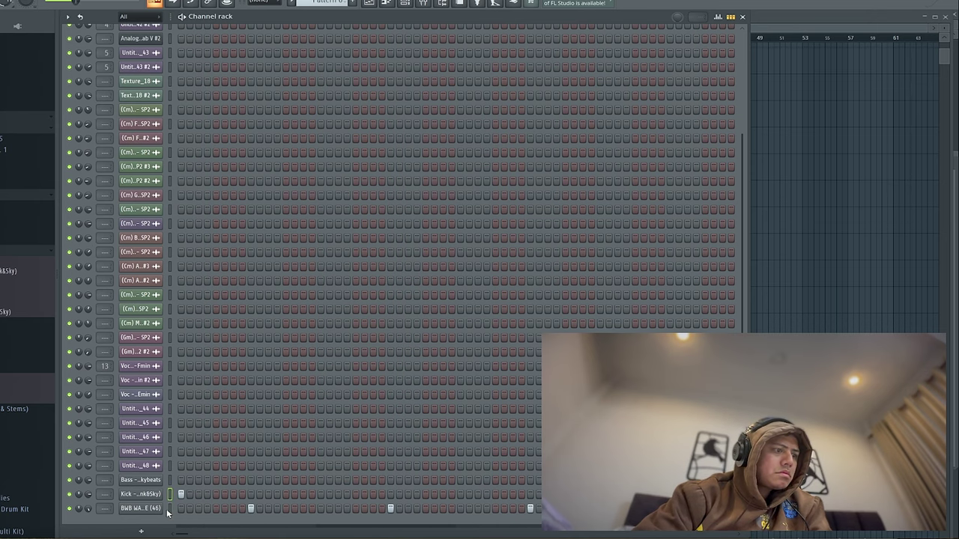
# - Replace the snare channel's sample with BWB WAV 9 CLAP (1)
pyautogui.moveTo(14, 294); pyautogui.dragTo(151, 507)
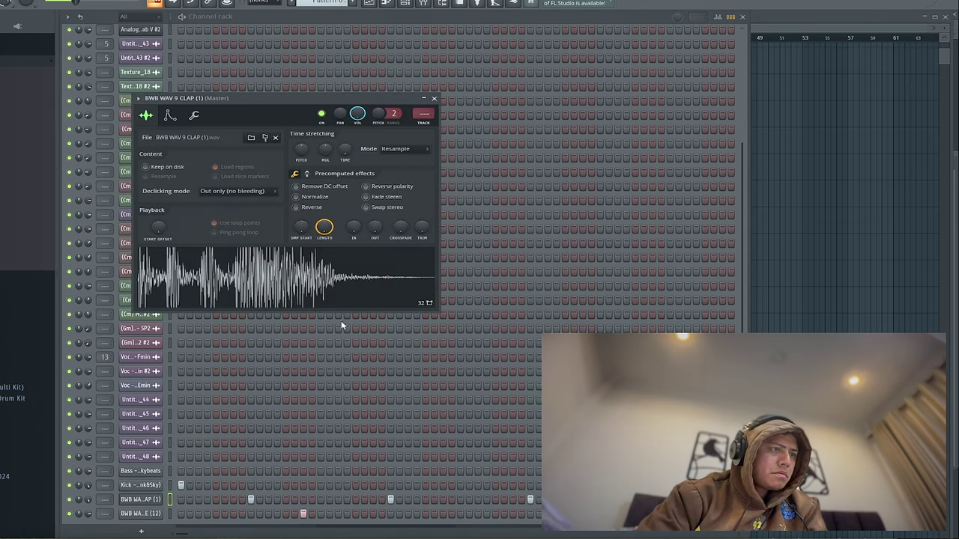
pyautogui.scroll(5, 375, 229)
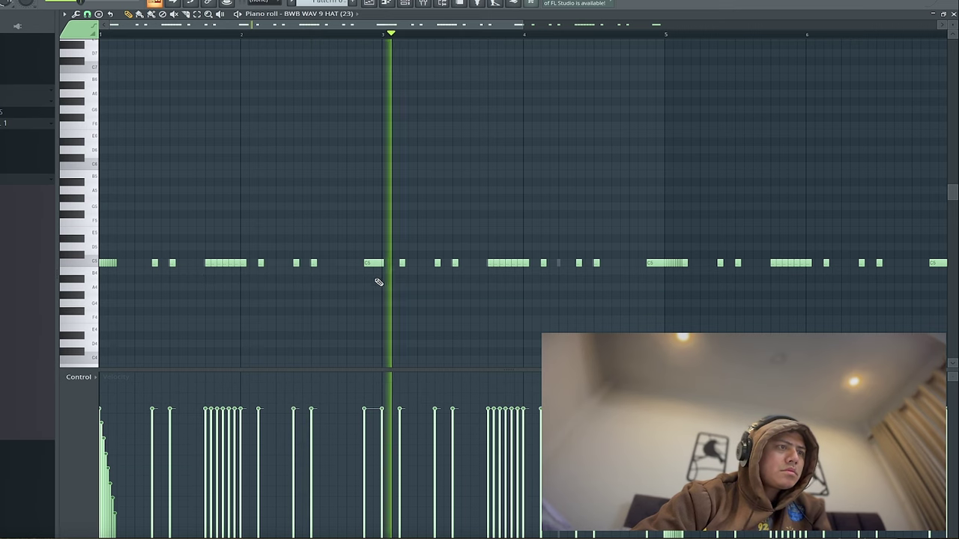
# - Delete the single BWB WAV 9 HAT (23) note just after the start of bar 3
pyautogui.rightClick(403, 262)
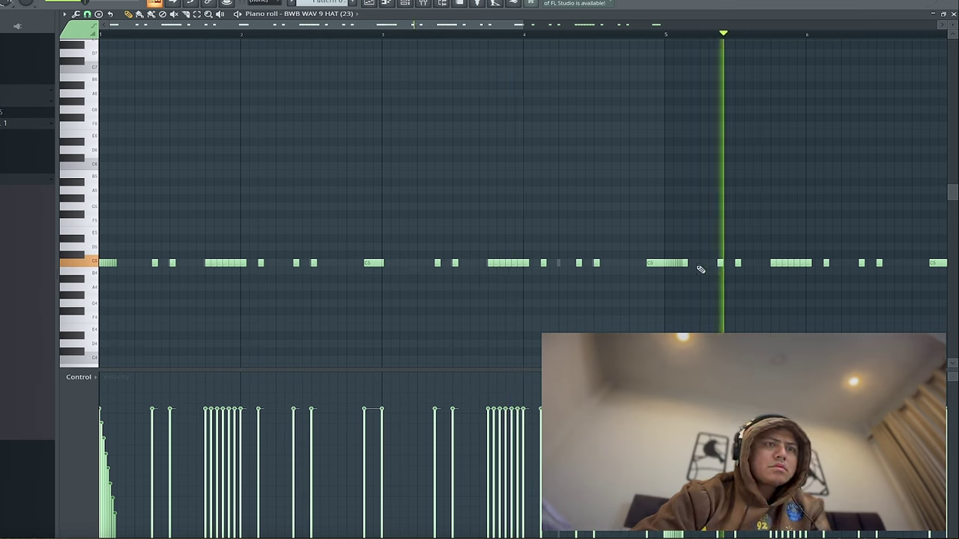
# - Add a closing C5 note near the end of bar 8 in the kick part and play the pattern to check it
pyautogui.press('space')
pyautogui.press('space')
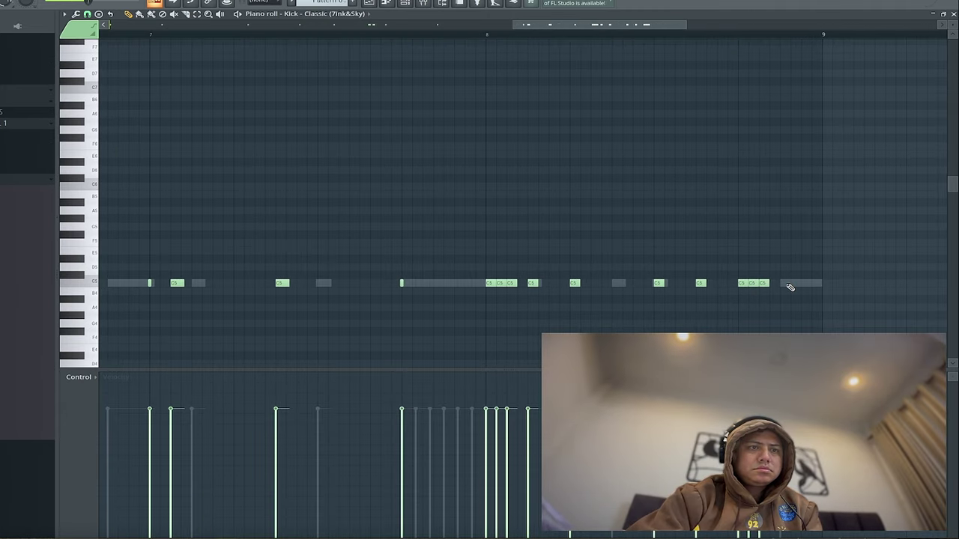
pyautogui.press('space')
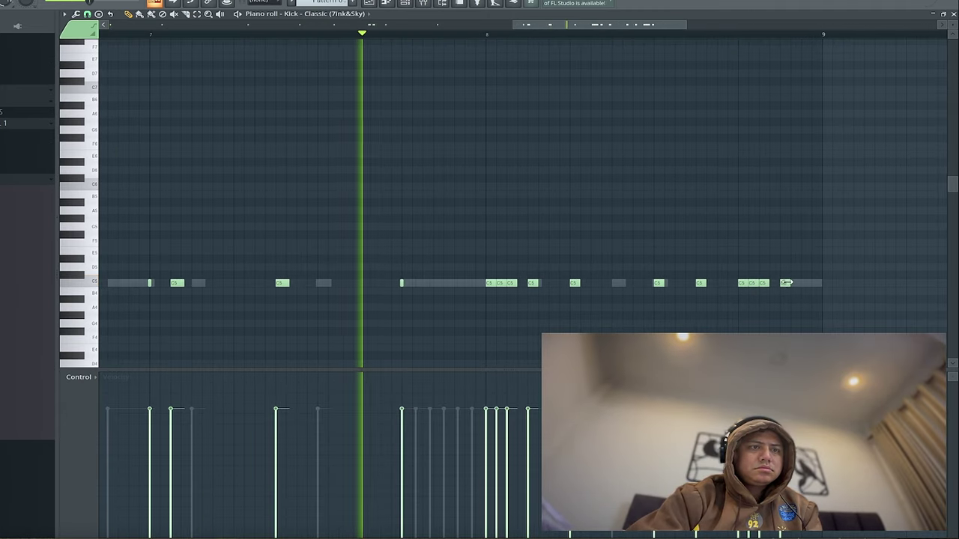
pyautogui.scroll(-5, 802, 215)
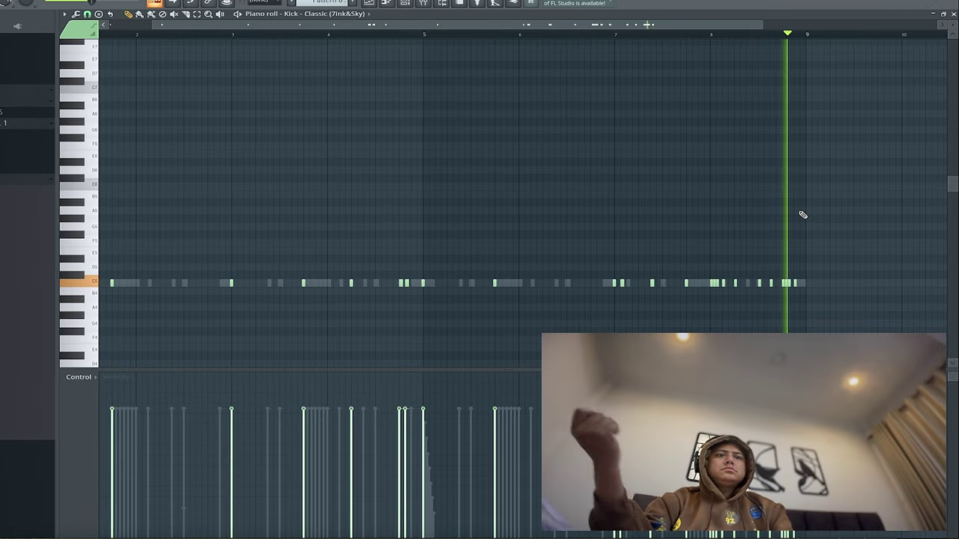
pyautogui.scroll(-2, 573, 144)
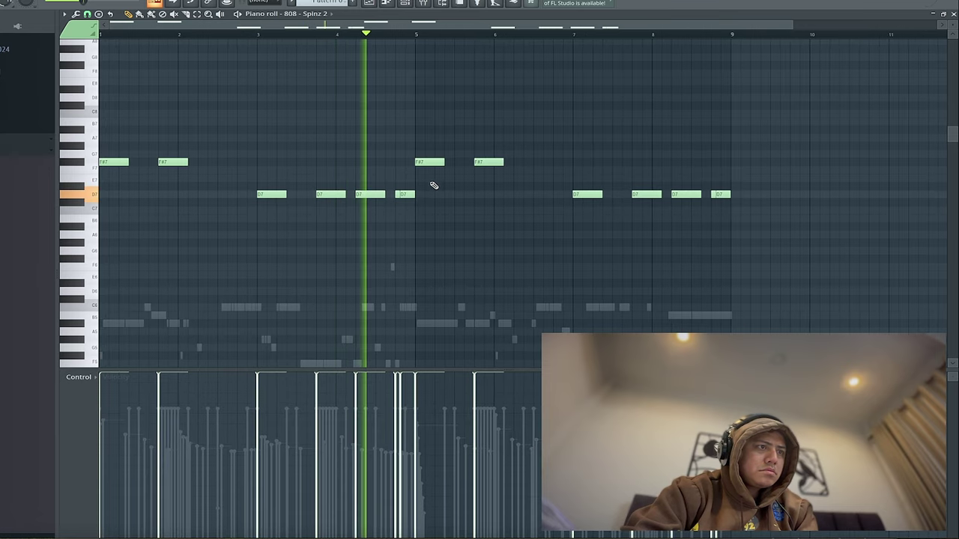
# - Raise the two short D7 notes at the end of bar 4 in the 808 line to E7 and play the line from bar 8
pyautogui.click(405, 194)
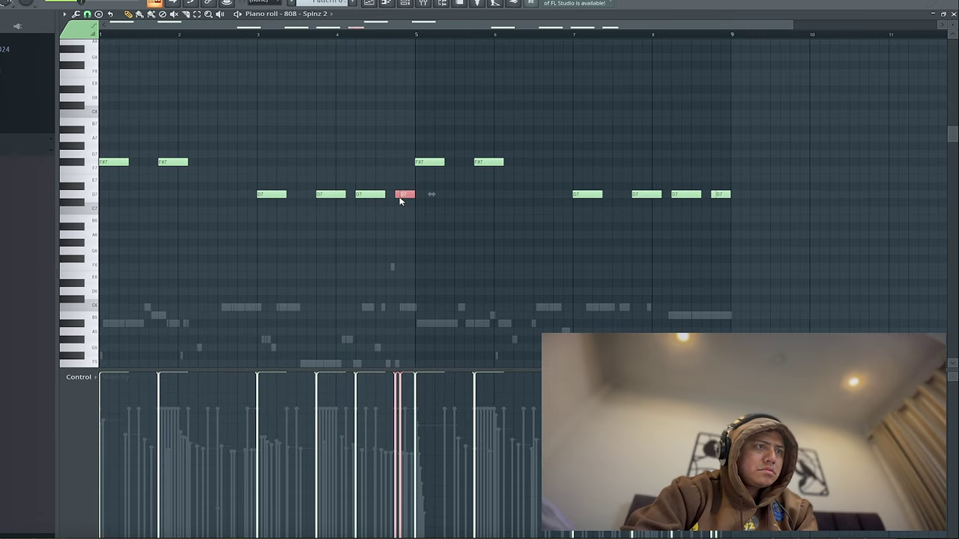
pyautogui.moveTo(405, 195); pyautogui.dragTo(405, 178)
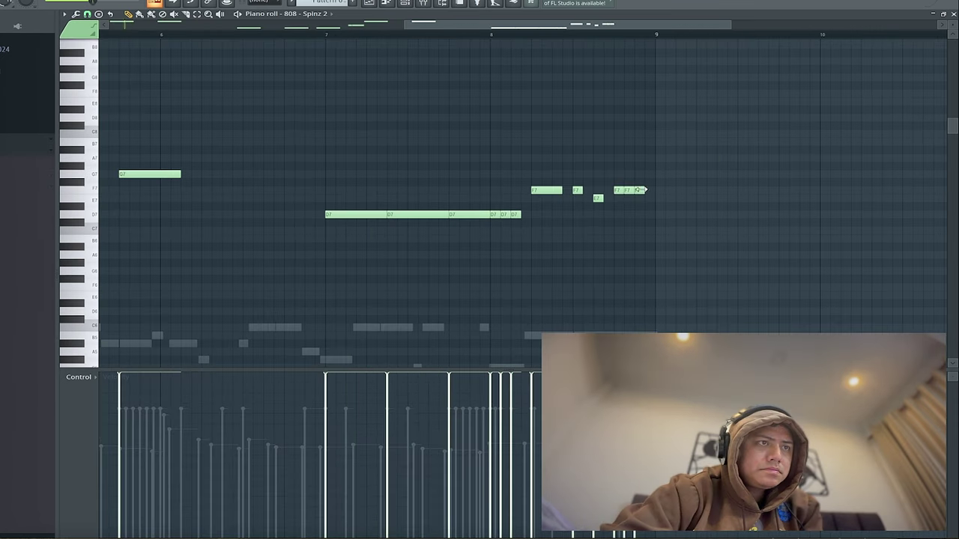
pyautogui.click(490, 36)
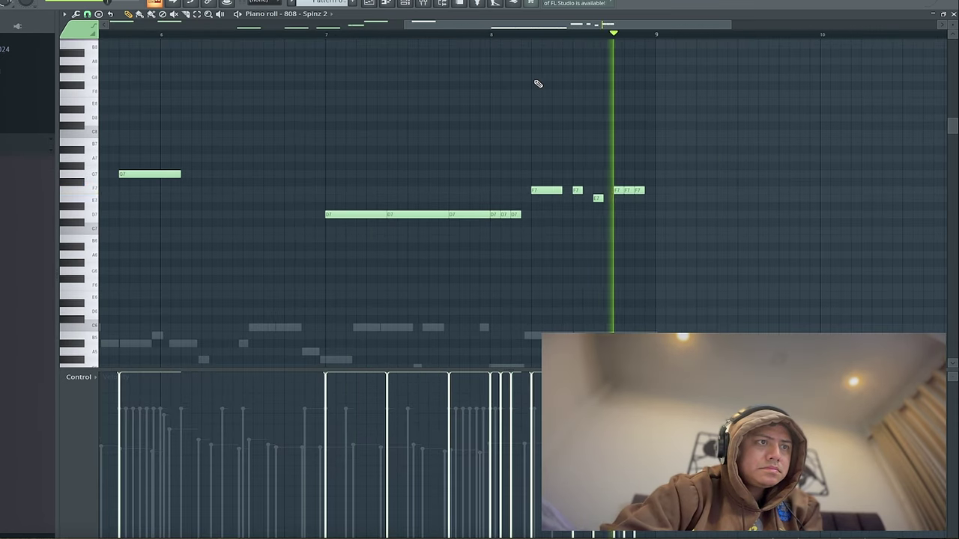
pyautogui.click(573, 175)
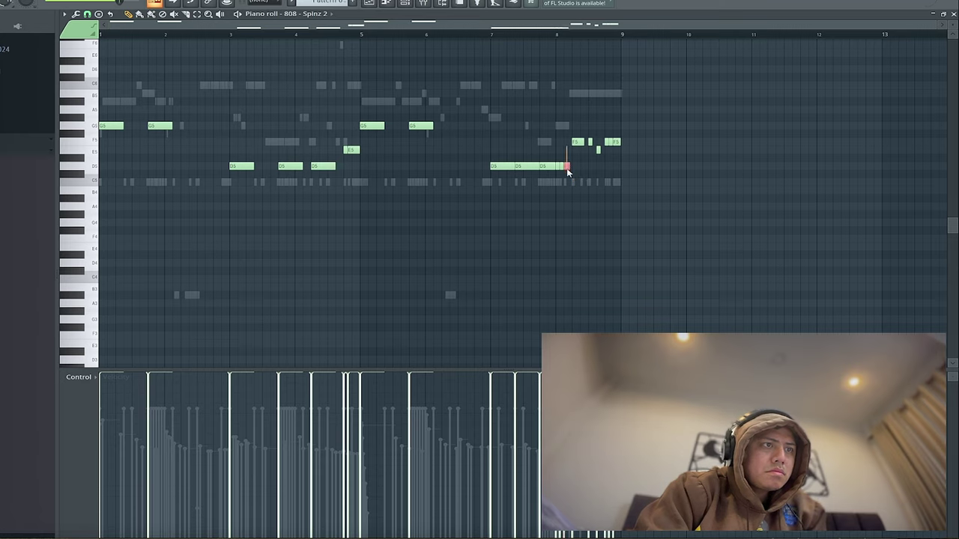
# - Try the last short D5 note of the 808 line's bar 8 an octave higher, play from bar 7, and delete that note
pyautogui.press('super+Up')
pyautogui.press('super+space')
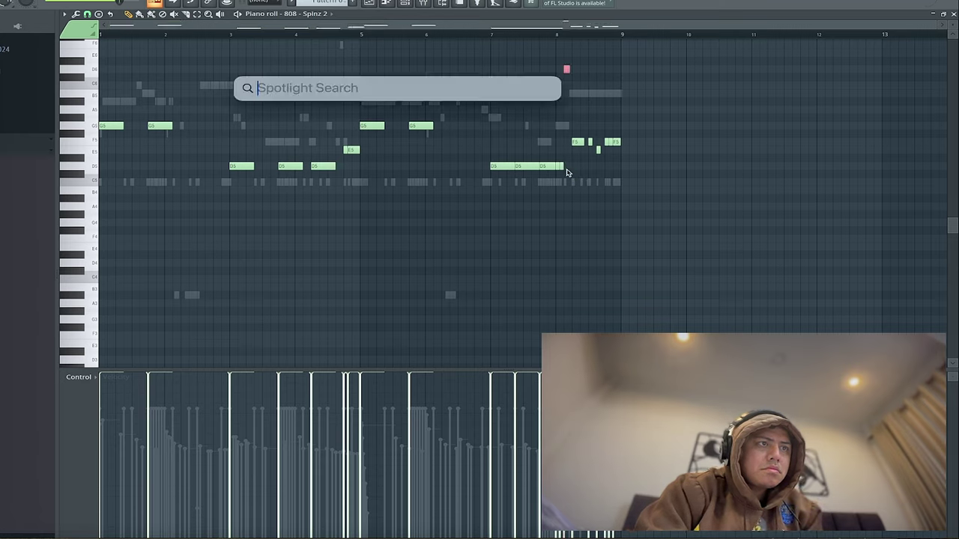
pyautogui.click(488, 35)
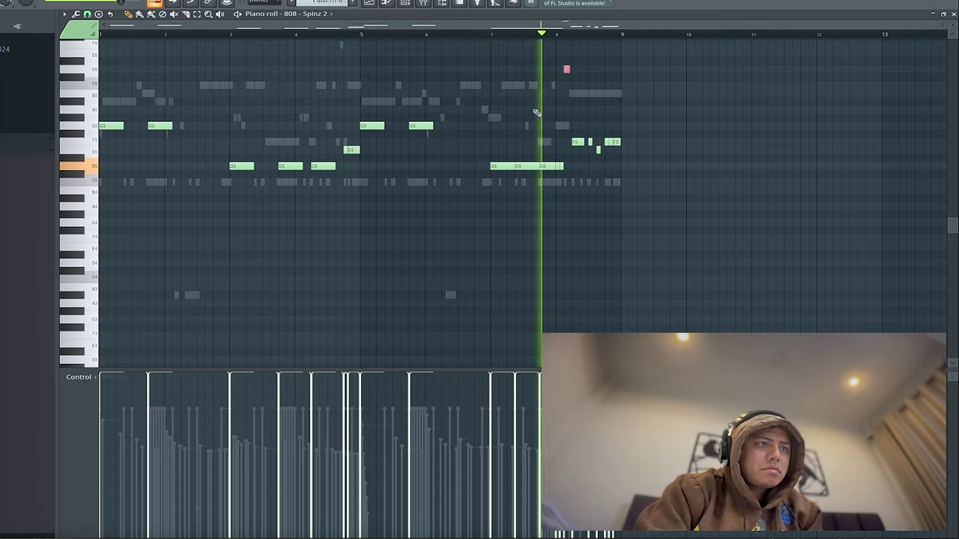
pyautogui.press('space')
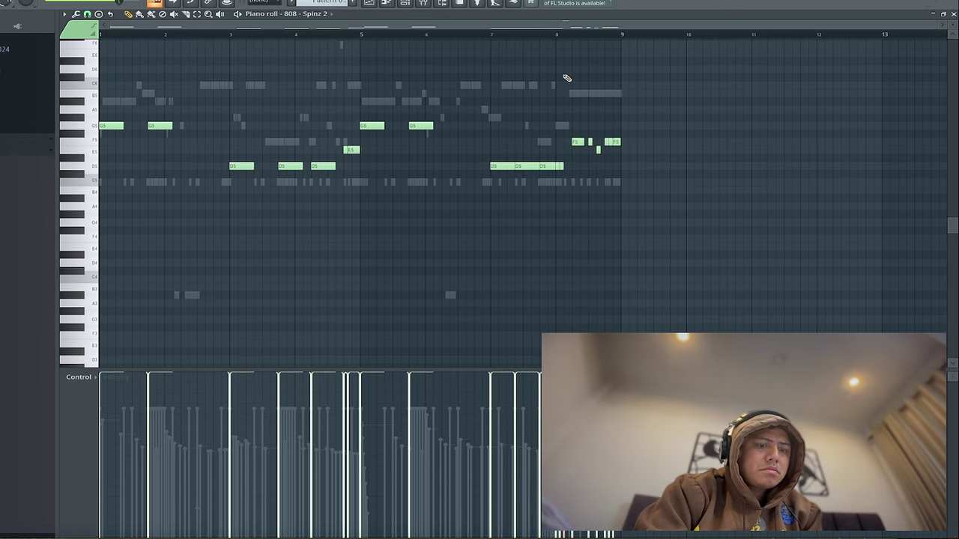
pyautogui.press('space')
# - Browse the Amadeus_Symphonic_Orchestra presets in Kontakt 7 #2 for an orchestral instrument
pyautogui.scroll(5, 567, 78)
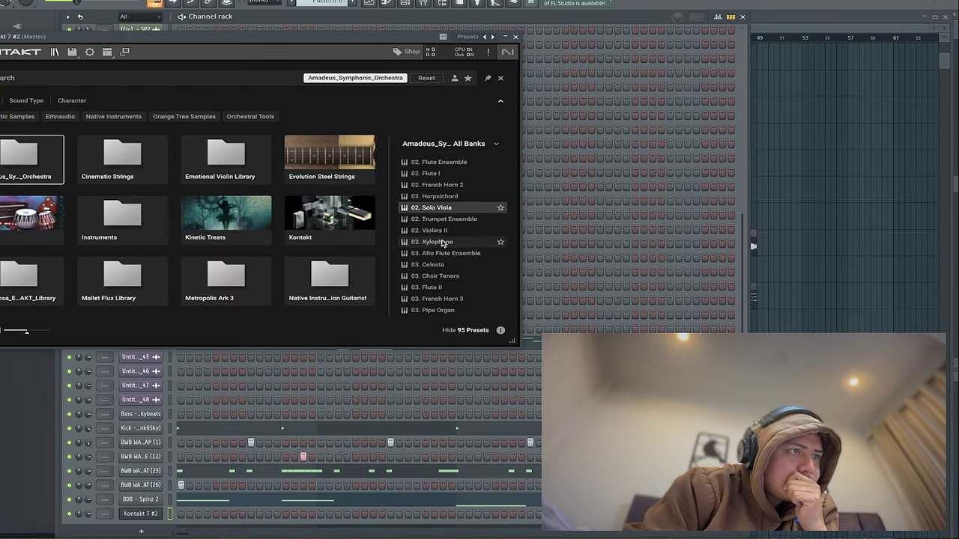
pyautogui.scroll(-2, 440, 211)
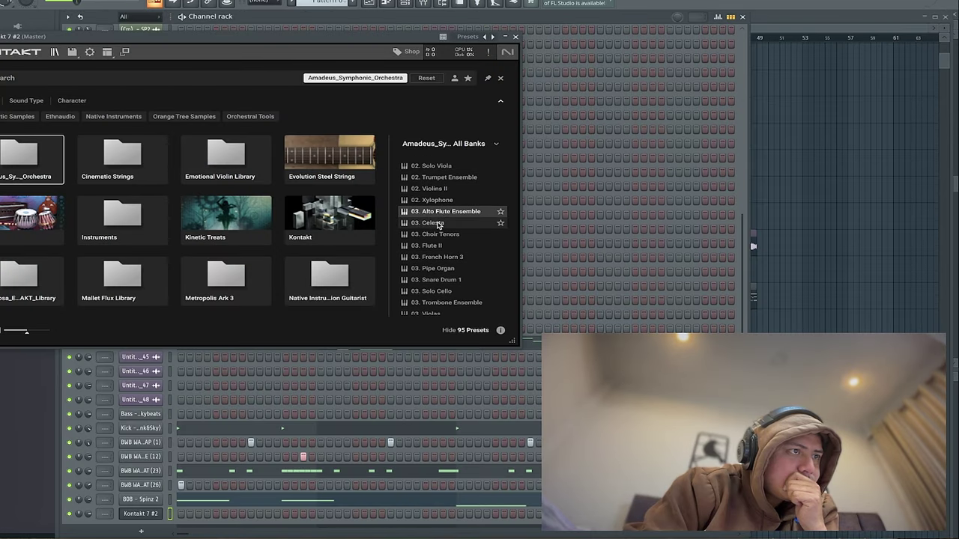
pyautogui.scroll(-2, 452, 248)
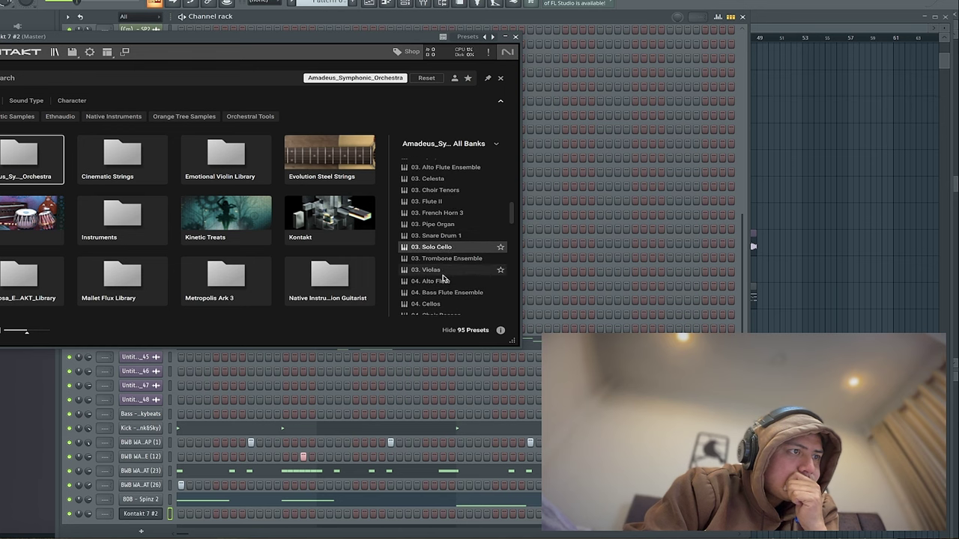
pyautogui.scroll(2, 444, 276)
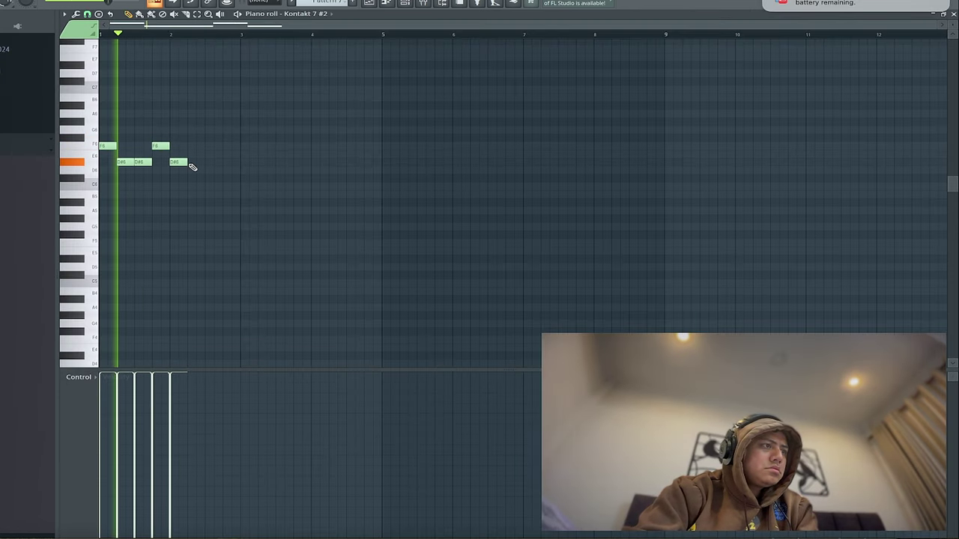
# - Move the Kontakt 7 #2 note at the start of bar 2 to F6, add D#6 notes on beats 2 and 3, and play it
pyautogui.press('space')
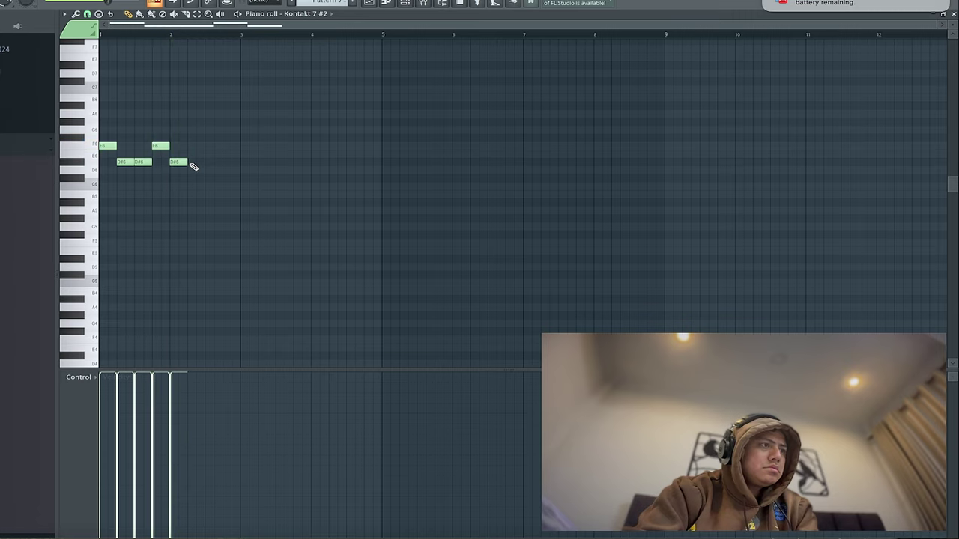
pyautogui.click(174, 147)
pyautogui.press('space')
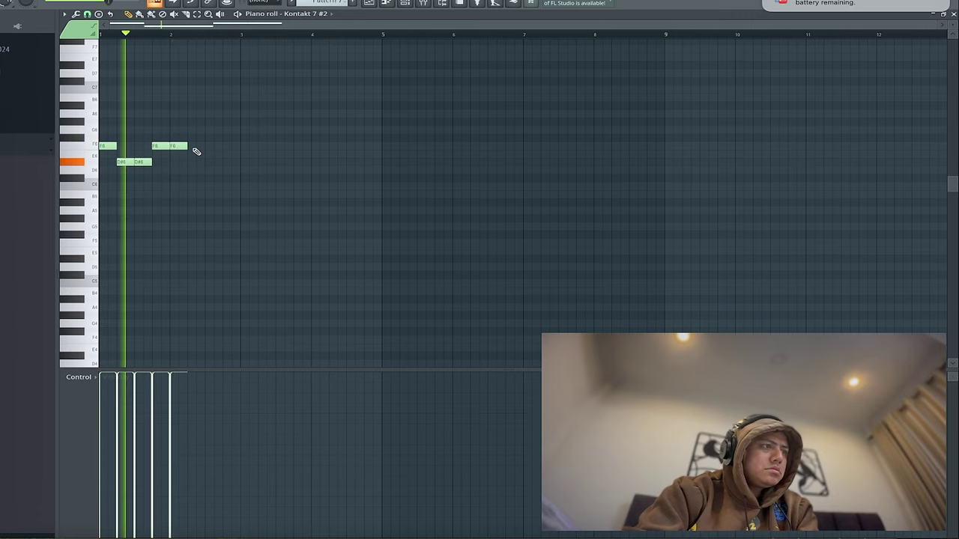
pyautogui.click(196, 162)
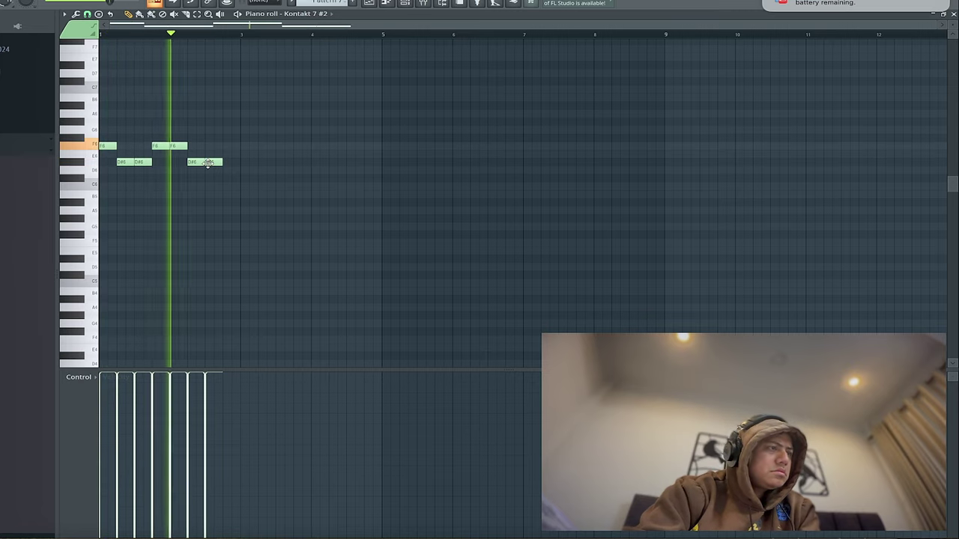
pyautogui.press('space')
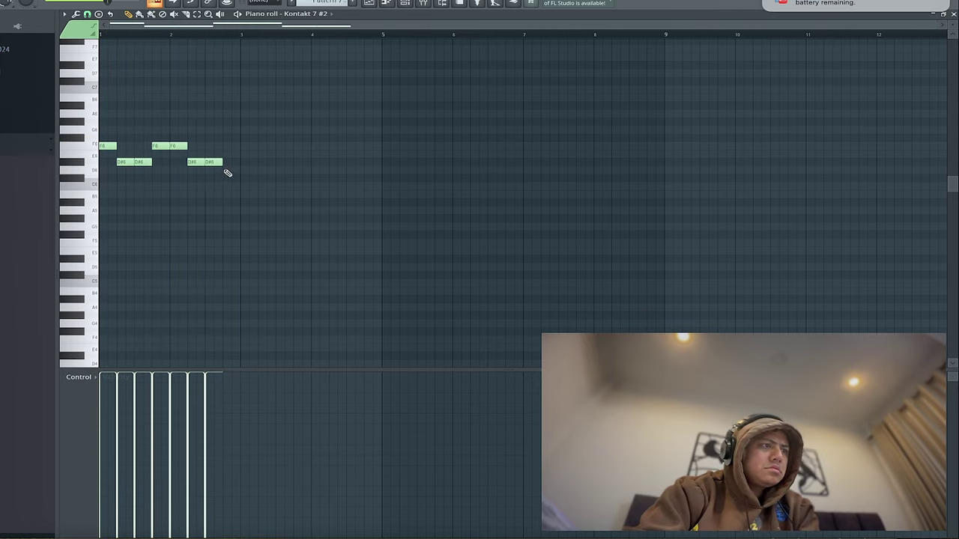
# - Add an A#5 note on beat 4 of bar 2 in the Kontakt 7 #2 melody and play the pattern
pyautogui.click(224, 170)
pyautogui.moveTo(229, 170); pyautogui.dragTo(228, 206)
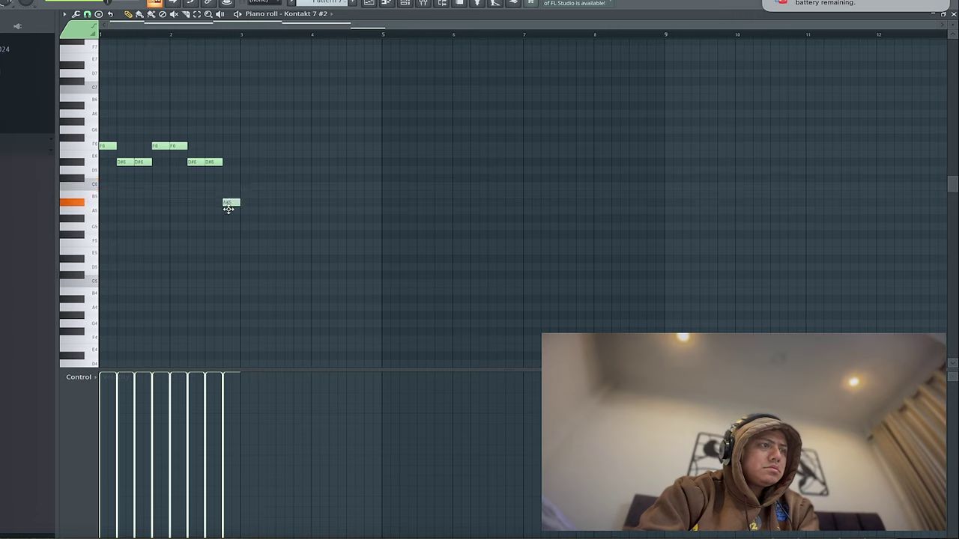
pyautogui.press('space')
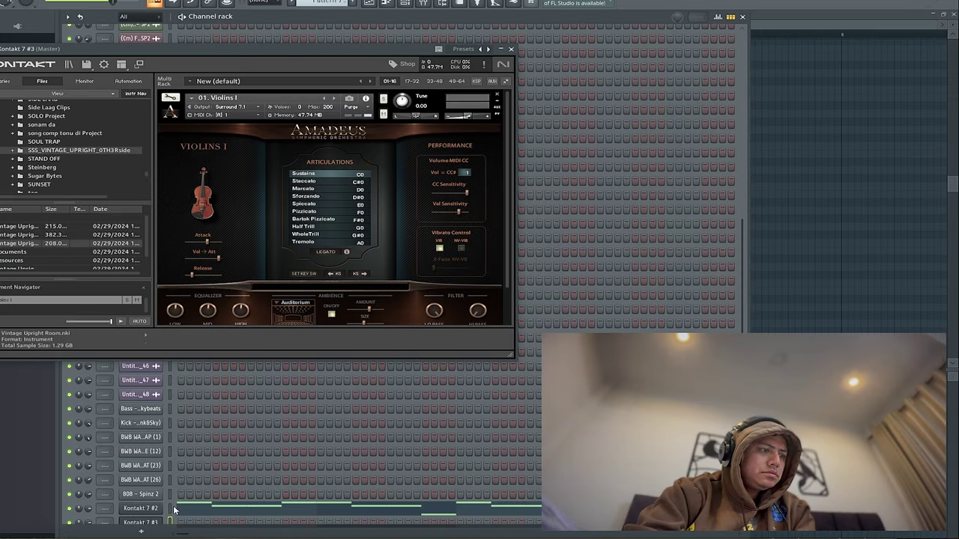
# - Copy the melody notes of the Kontakt 7 #2 channel to the Kontakt 7 #3 channel
pyautogui.rightClick(159, 511)
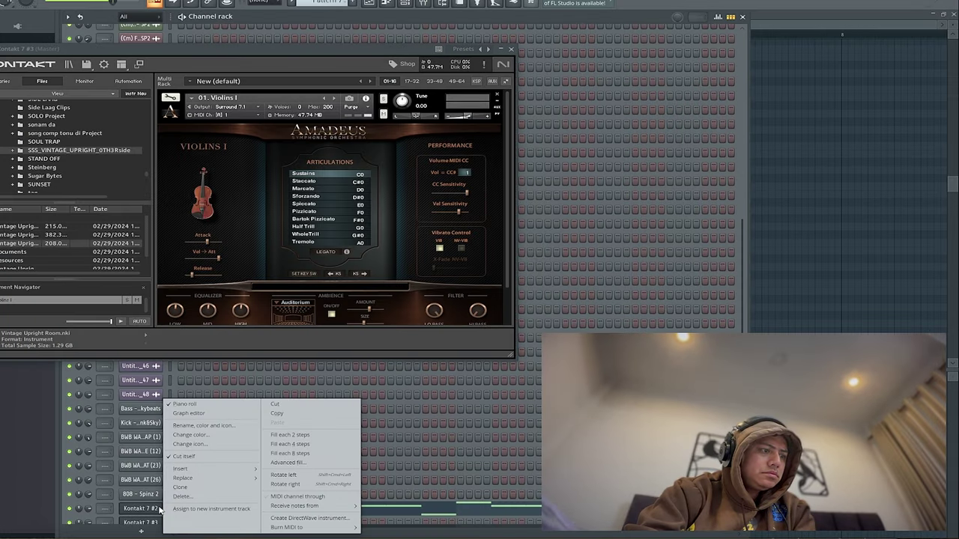
pyautogui.click(284, 414)
pyautogui.rightClick(153, 524)
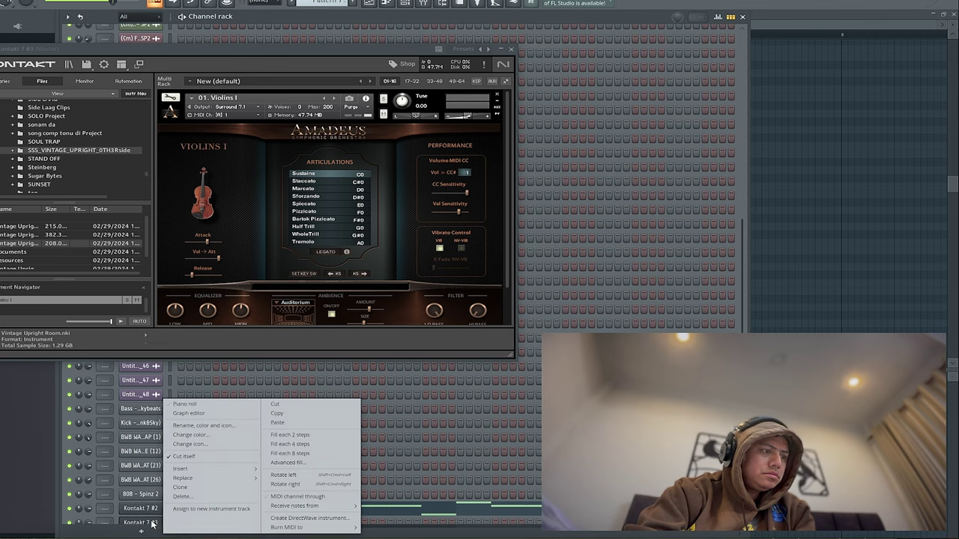
pyautogui.click(275, 423)
pyautogui.scroll(-1, 271, 445)
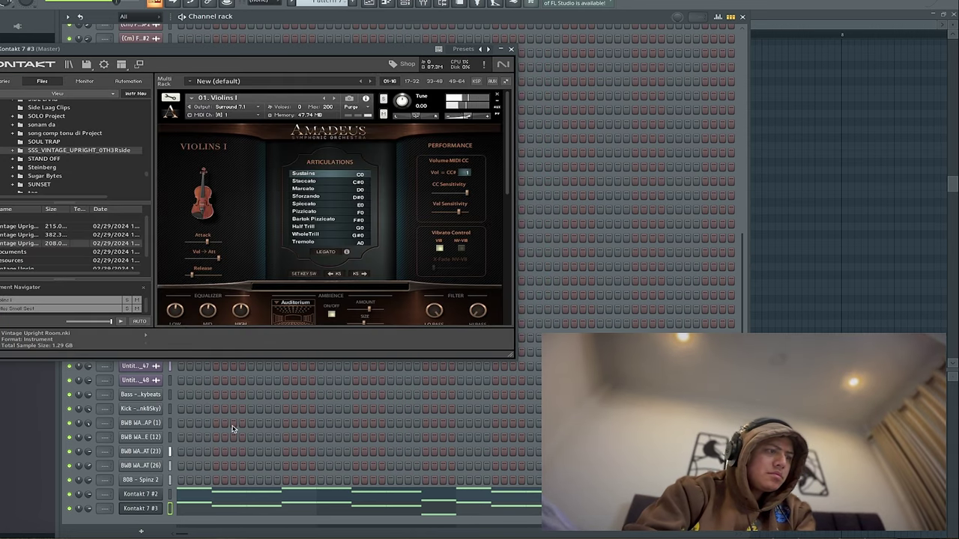
# - Close the Kontakt 7 #3 window, show the playlist, and set the song position at about bar 33
pyautogui.click(511, 49)
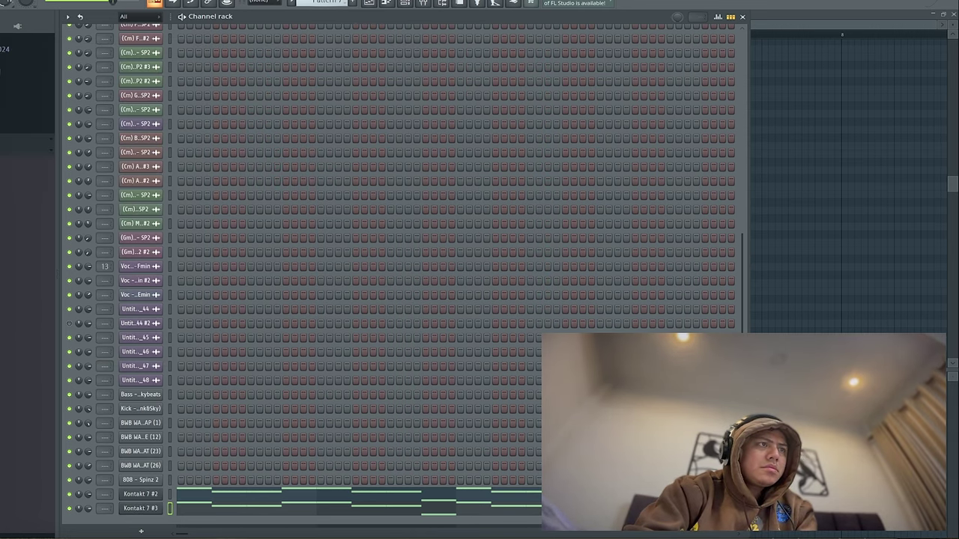
pyautogui.click(369, 3)
pyautogui.moveTo(585, 39); pyautogui.dragTo(579, 41)
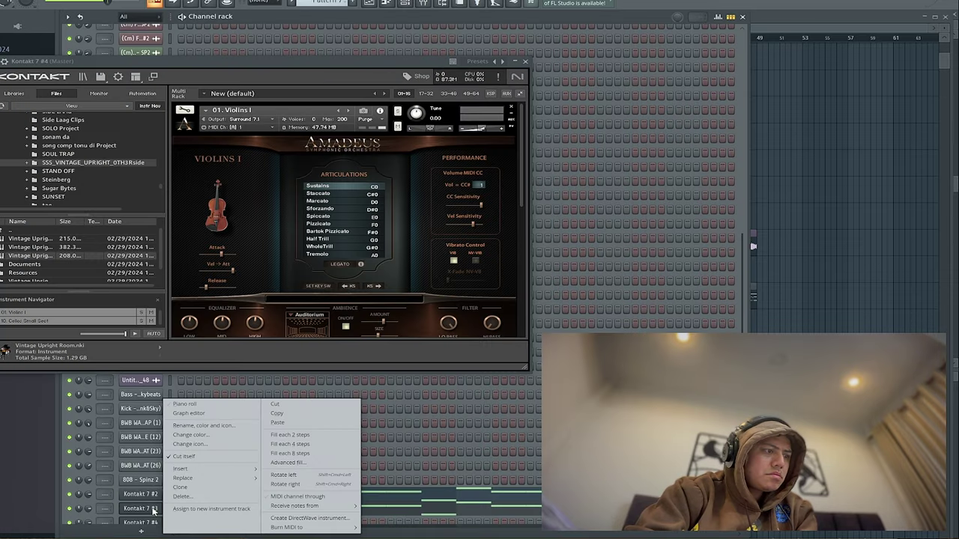
# - Copy the notes of the Kontakt 7 #3 channel to the Kontakt 7 #4 channel
pyautogui.click(300, 422)
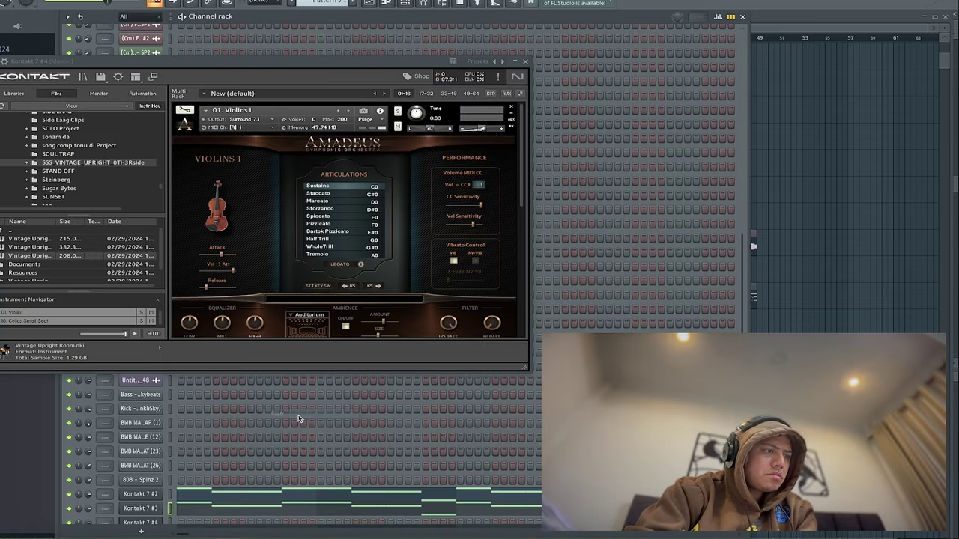
pyautogui.rightClick(155, 524)
pyautogui.click(275, 428)
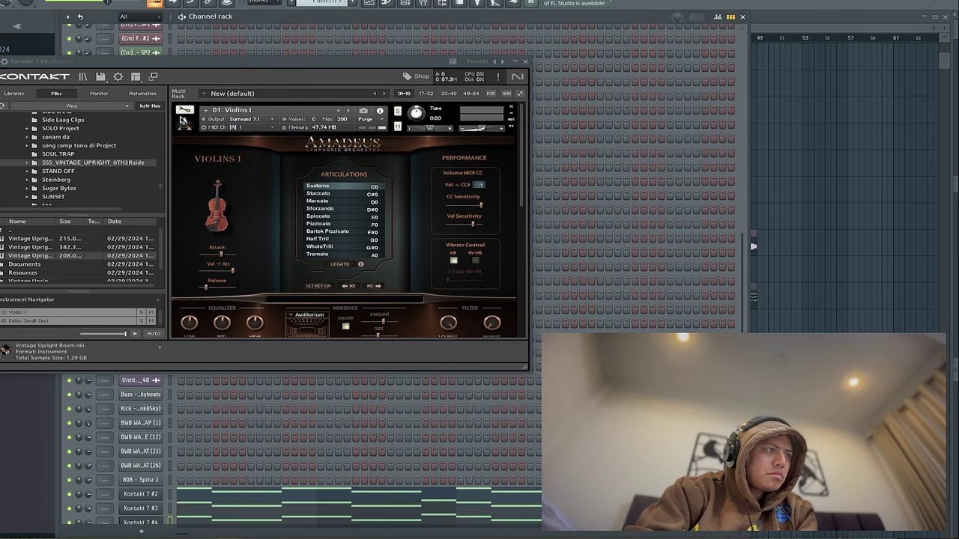
# - Load another instrument from the Amadeus_Symphonic_Orchestra library into Kontakt 7 #4 and listen to the layered strings
pyautogui.click(84, 77)
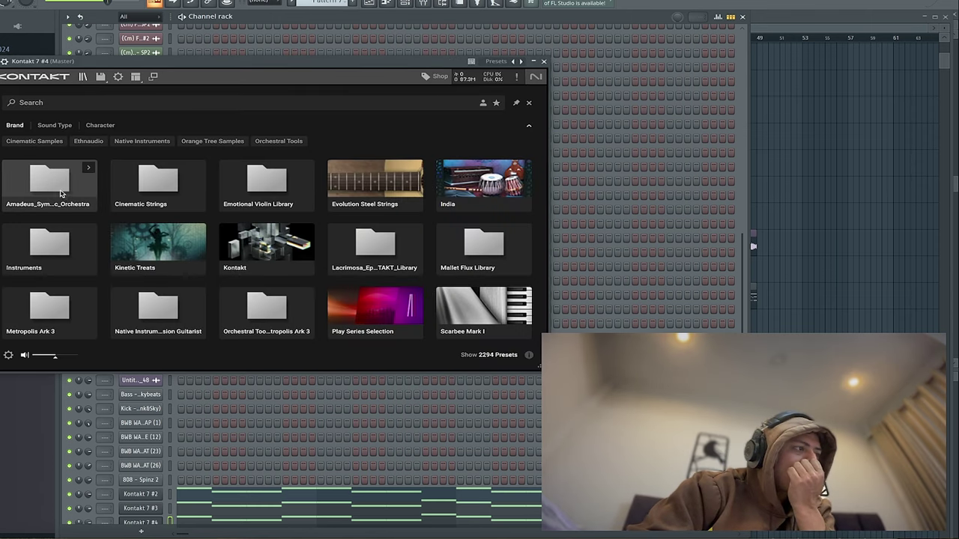
pyautogui.scroll(-3, 461, 299)
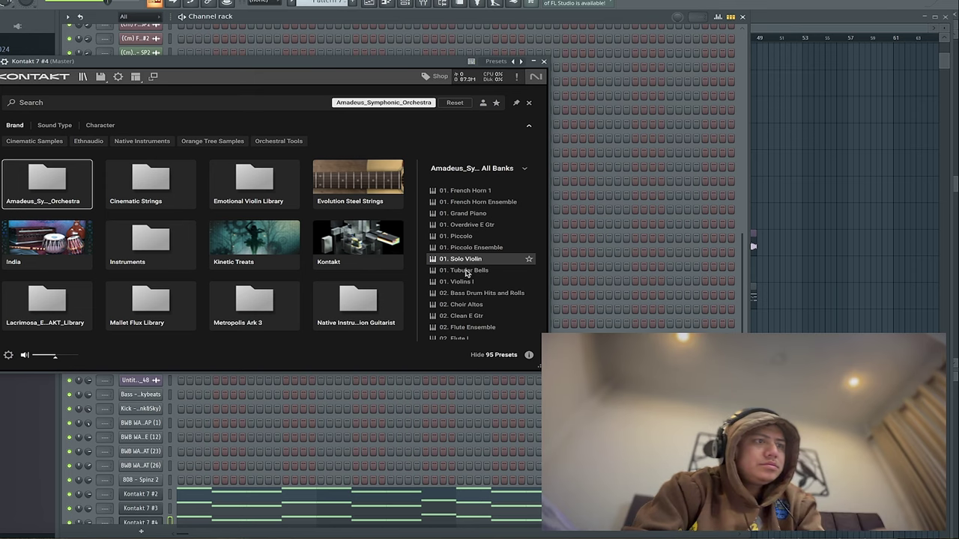
pyautogui.doubleClick(468, 278)
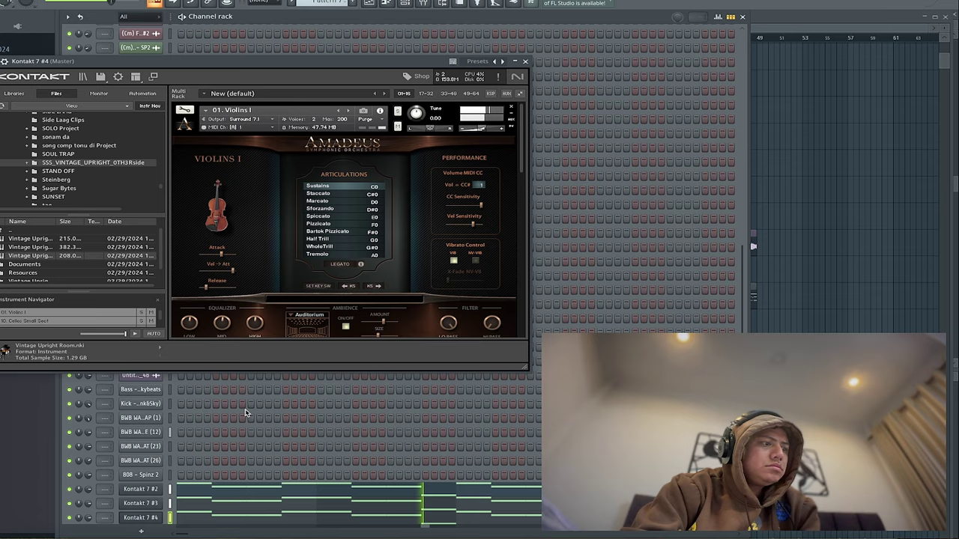
pyautogui.scroll(-1, 245, 412)
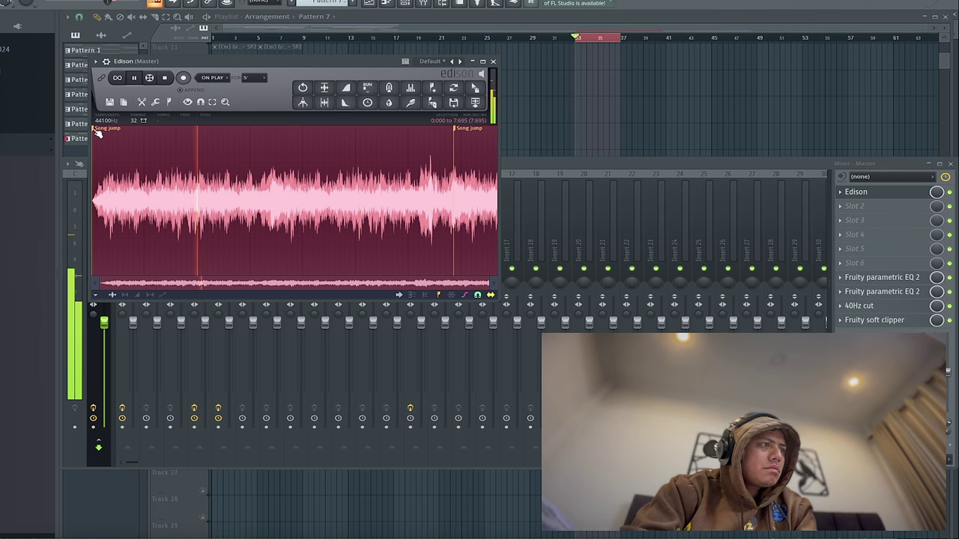
# - Place the Edison recording in the playlist and cut its low end with a steeper low cut in Insert 18's Fruity parametric EQ 2
pyautogui.moveTo(475, 102); pyautogui.dragTo(663, 79)
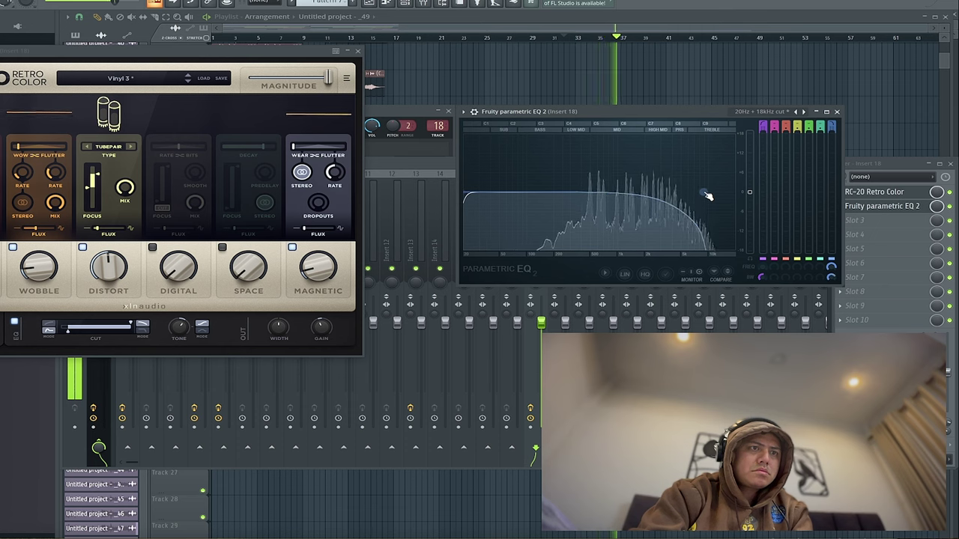
pyautogui.moveTo(469, 193); pyautogui.dragTo(569, 192)
pyautogui.scroll(3, 569, 192)
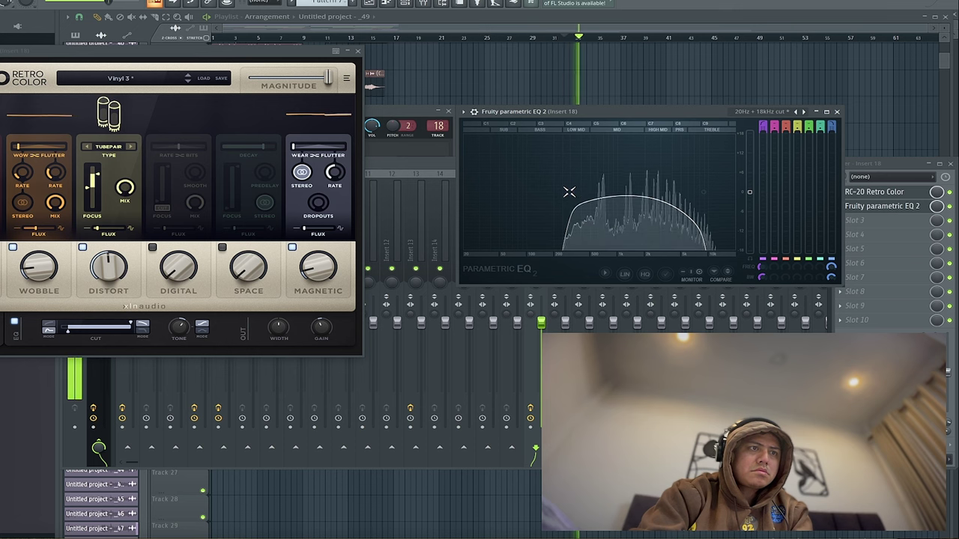
pyautogui.scroll(2, 569, 192)
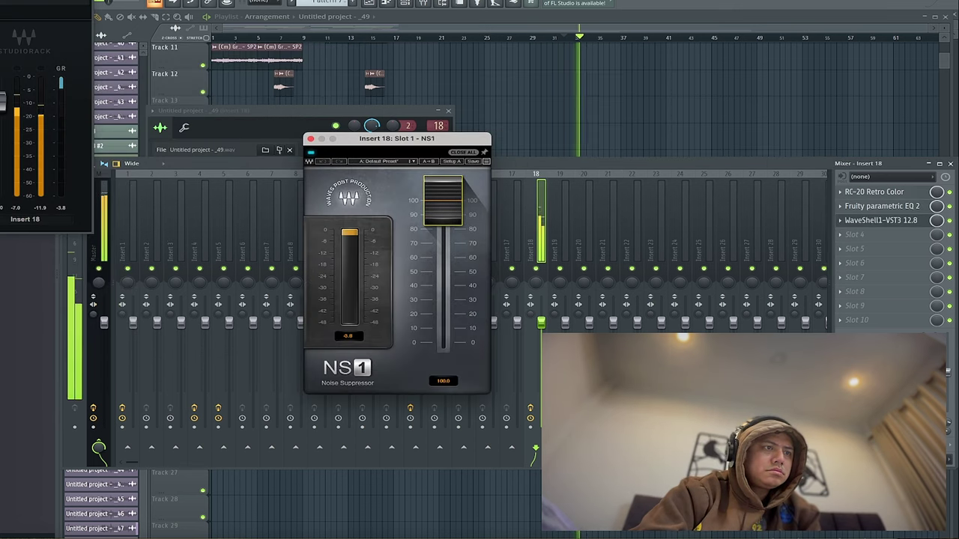
# - Reduce the NS1 noise suppression on Insert 18 to about 50 and close the plugin
pyautogui.moveTo(443, 200); pyautogui.dragTo(442, 273)
pyautogui.click(311, 138)
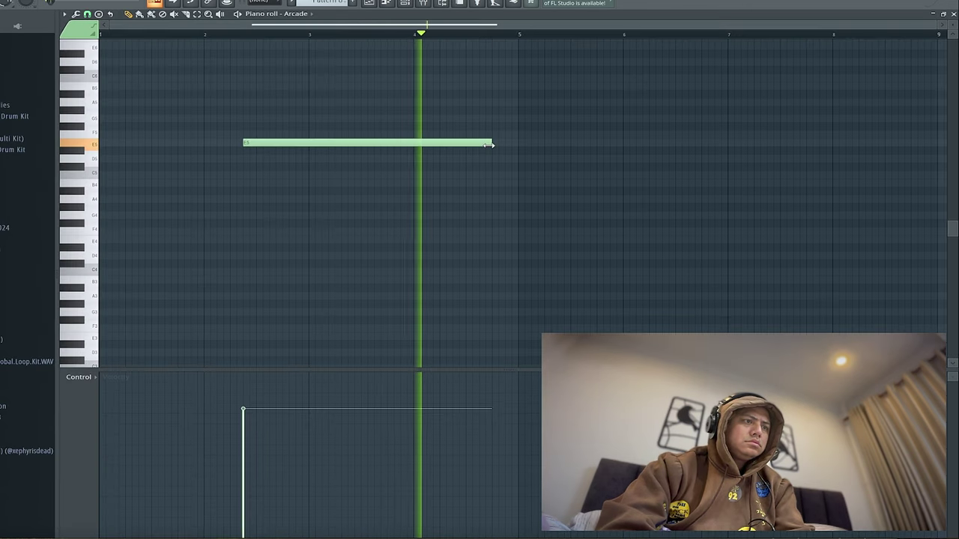
# - Shorten the long E5 note in the Arcade piano roll so that it ends about a quarter into bar 4
pyautogui.moveTo(488, 144); pyautogui.dragTo(439, 145)
pyautogui.click(406, 3)
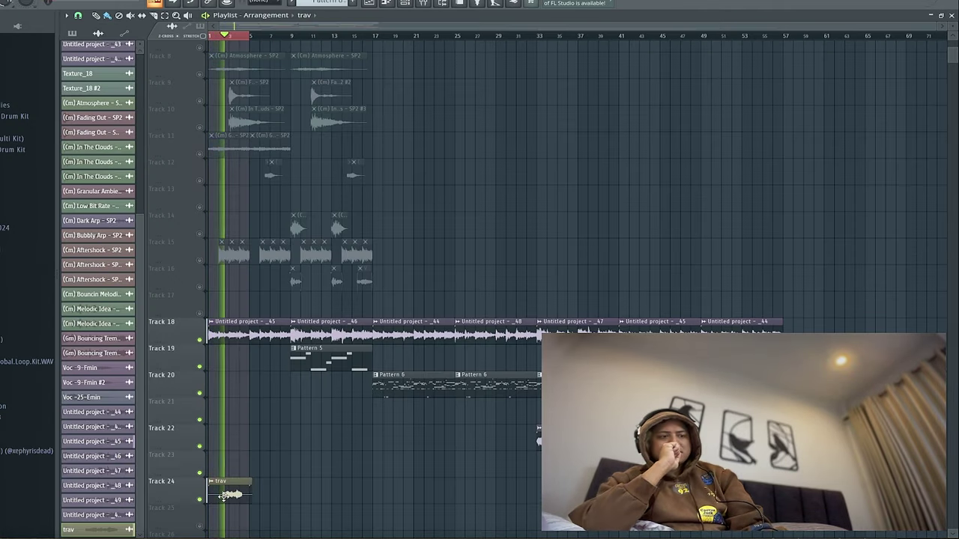
# - Set the trav clip's time-stretching mode to Auto, lower its pitch, and close its channel settings
pyautogui.doubleClick(236, 494)
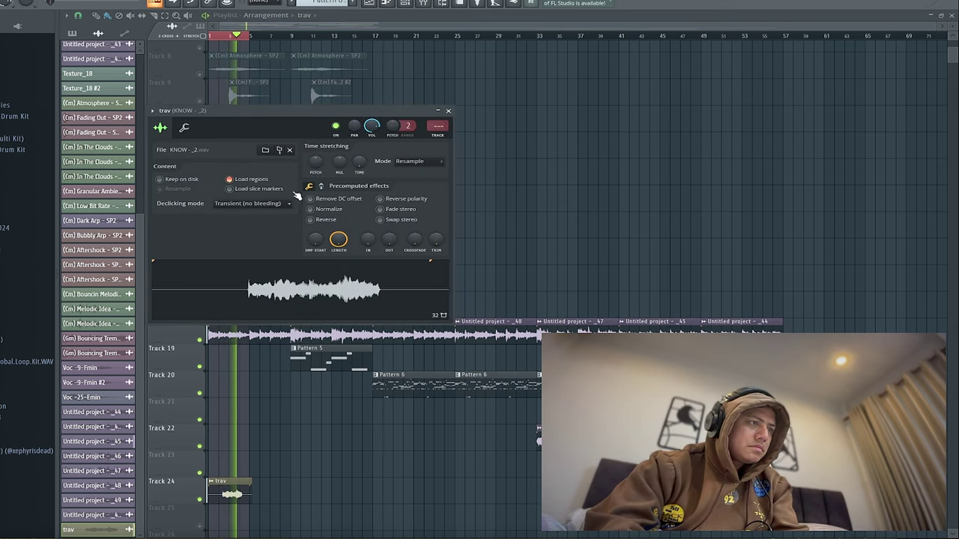
pyautogui.press('space')
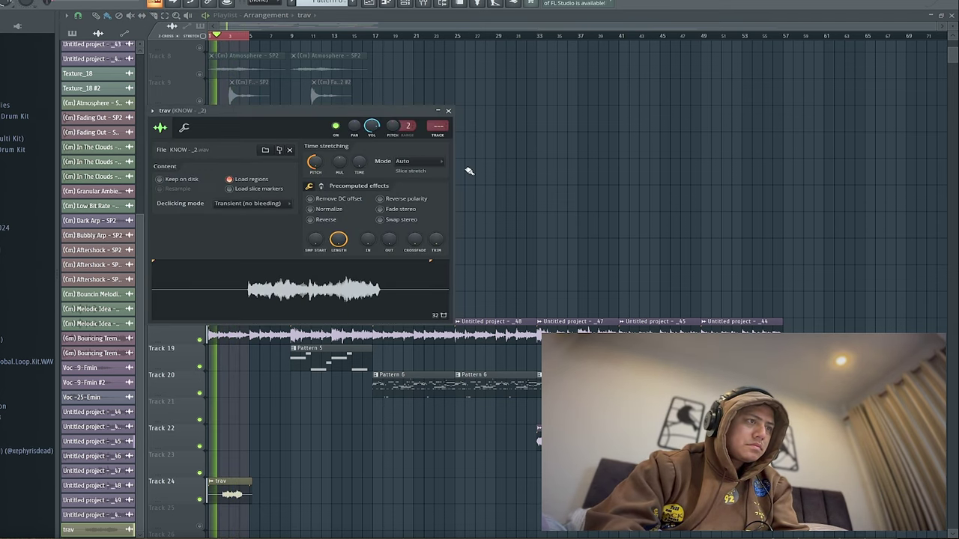
pyautogui.click(449, 110)
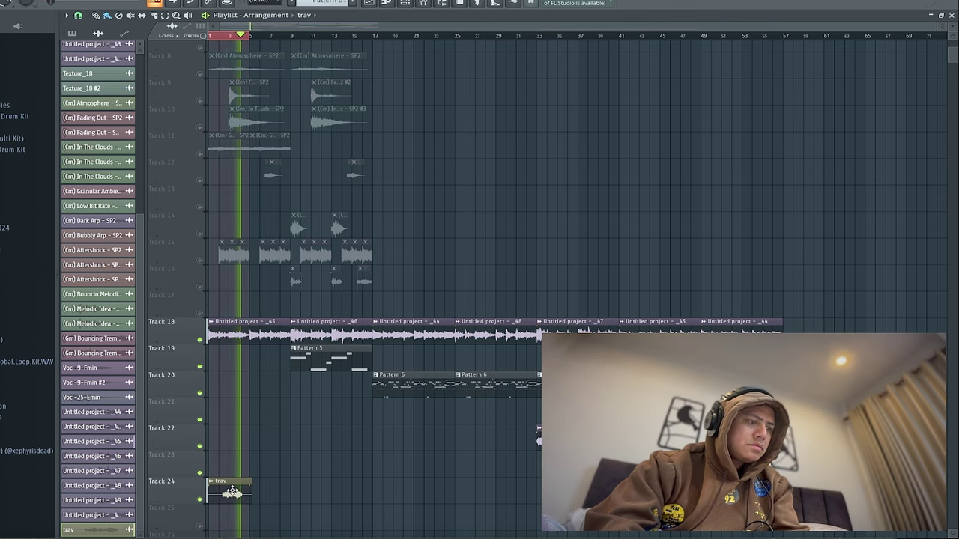
# - Narrow the trav mixer track to the midrange with a low cut and a lower high cut in Fruity parametric EQ 2
pyautogui.press('F9')
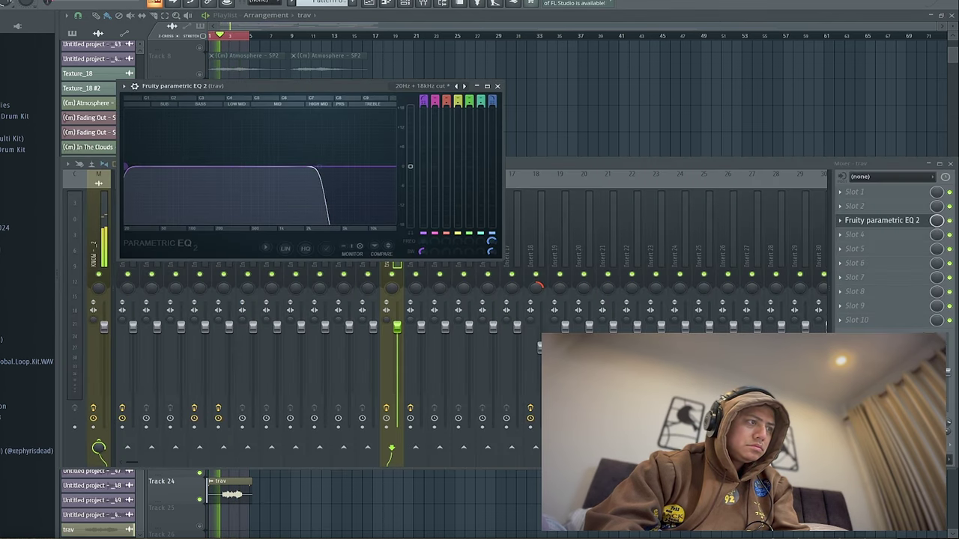
pyautogui.moveTo(126, 167); pyautogui.dragTo(224, 168)
pyautogui.moveTo(320, 168); pyautogui.dragTo(309, 167)
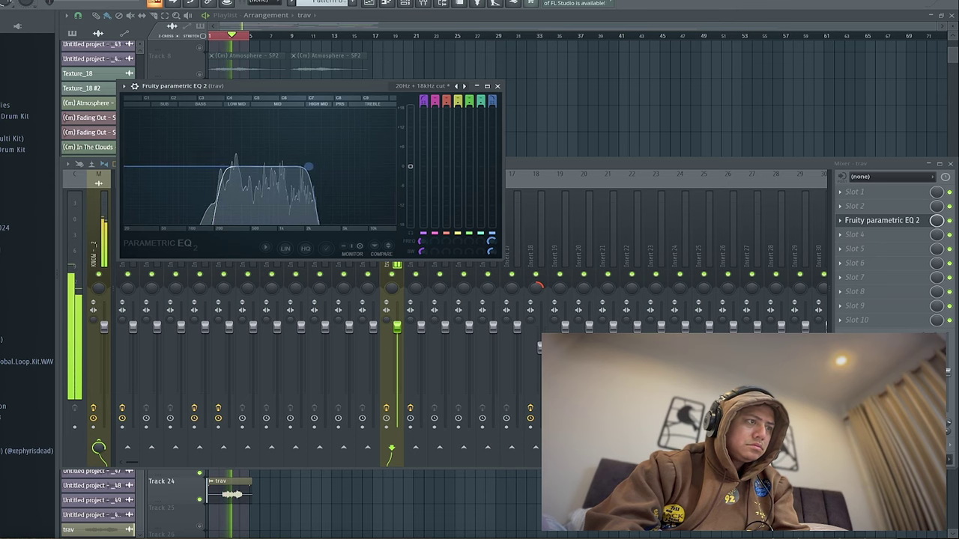
pyautogui.click(497, 85)
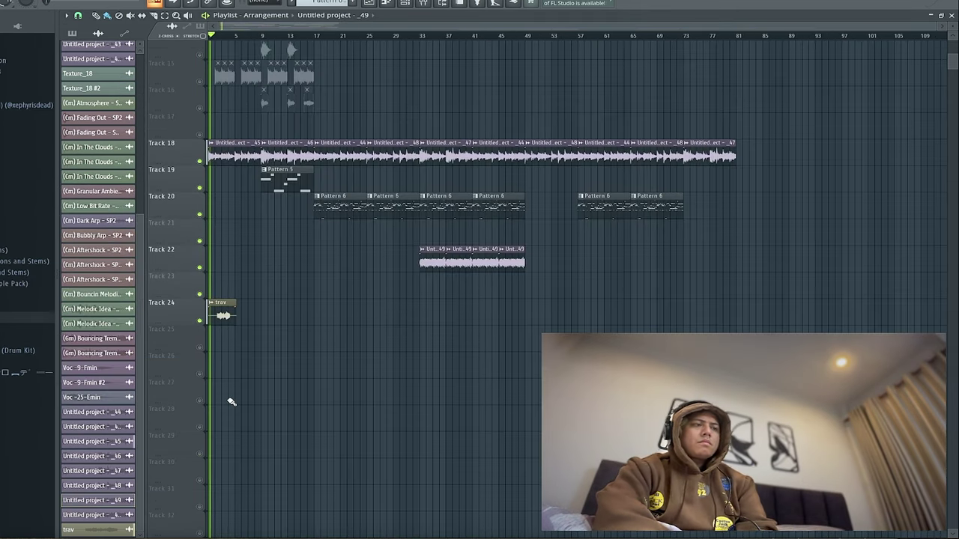